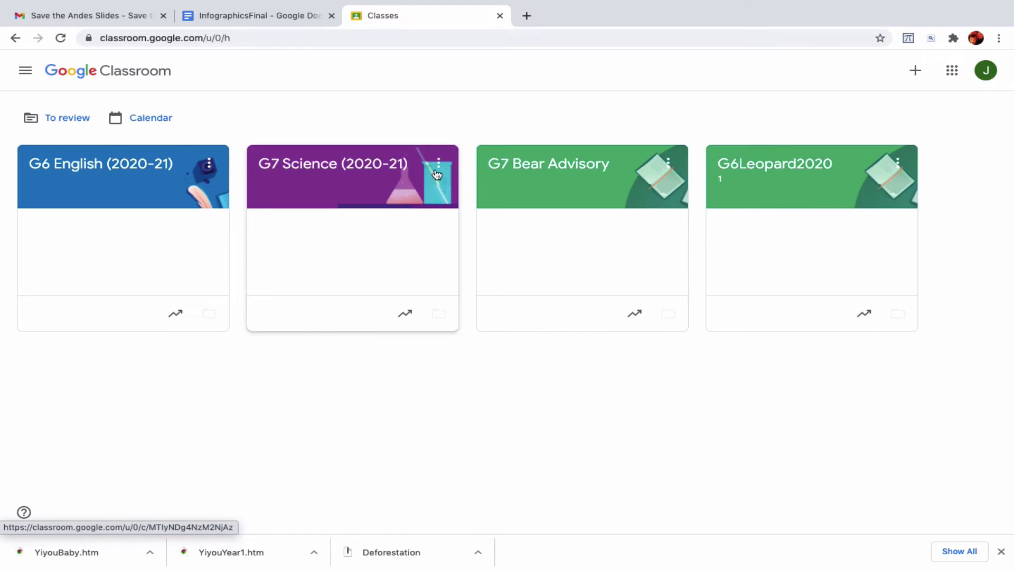
# - Open the G7 Science class and follow the Feb 4 post's Canva infographic templates link
pyautogui.click(331, 172)
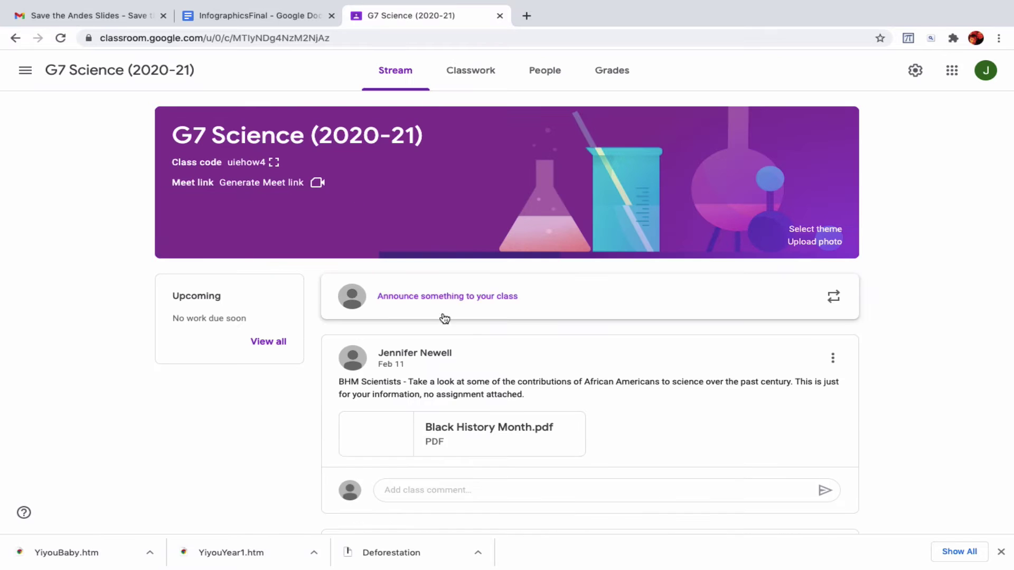
pyautogui.scroll(-5, 465, 323)
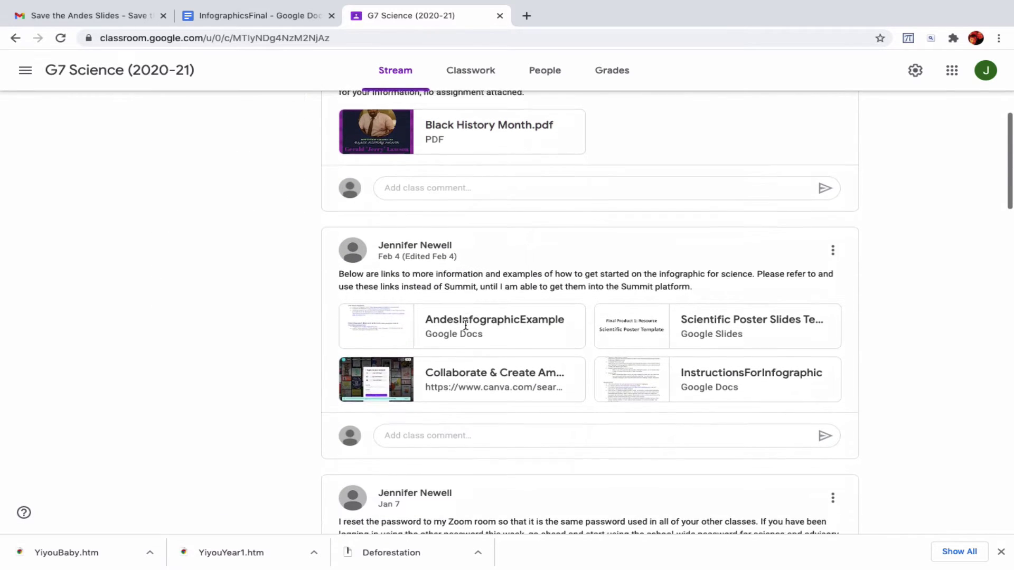
pyautogui.scroll(-1, 466, 326)
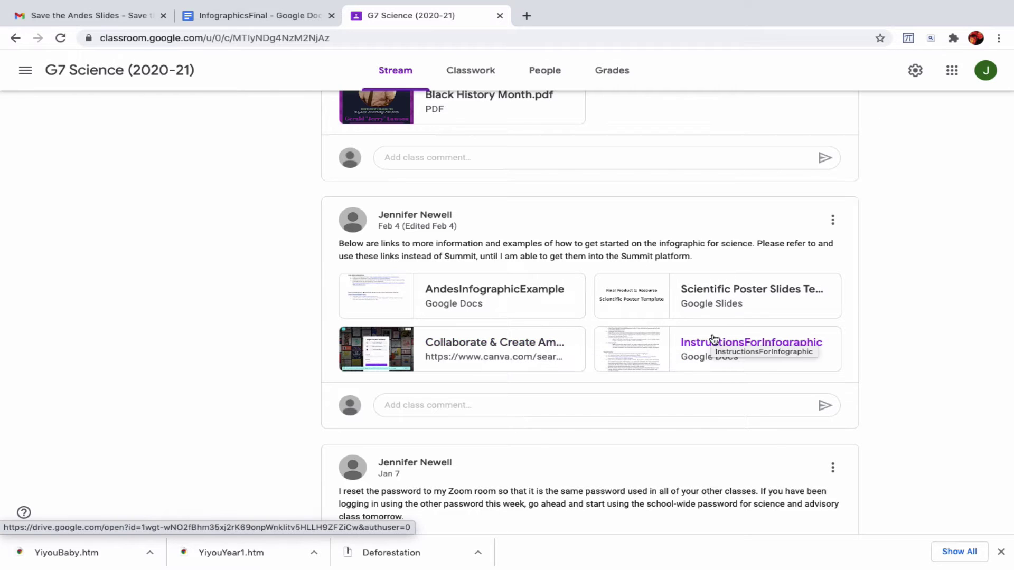
pyautogui.click(476, 343)
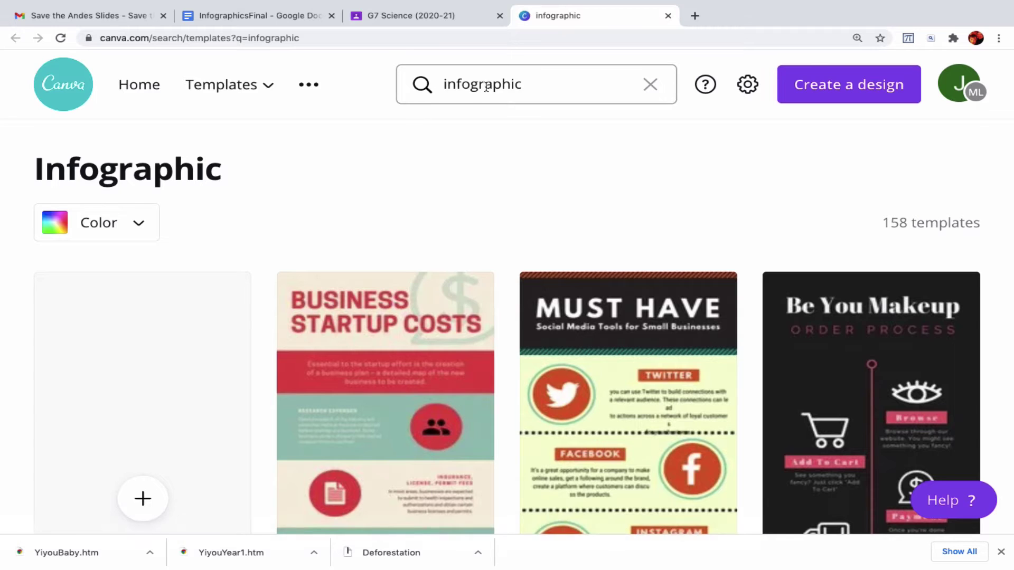
pyautogui.scroll(-3, 523, 86)
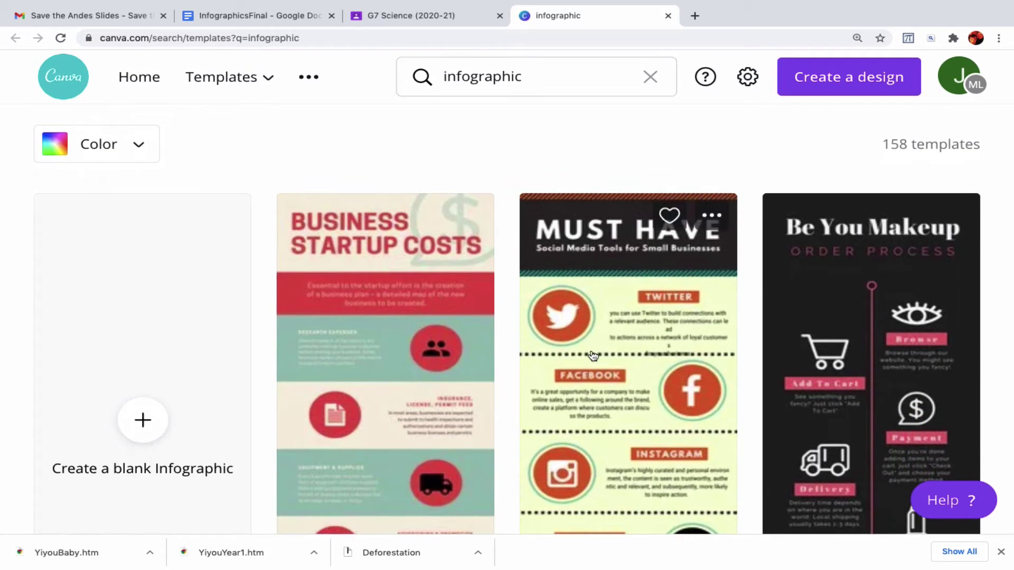
pyautogui.scroll(-10, 593, 356)
pyautogui.scroll(-12, 593, 355)
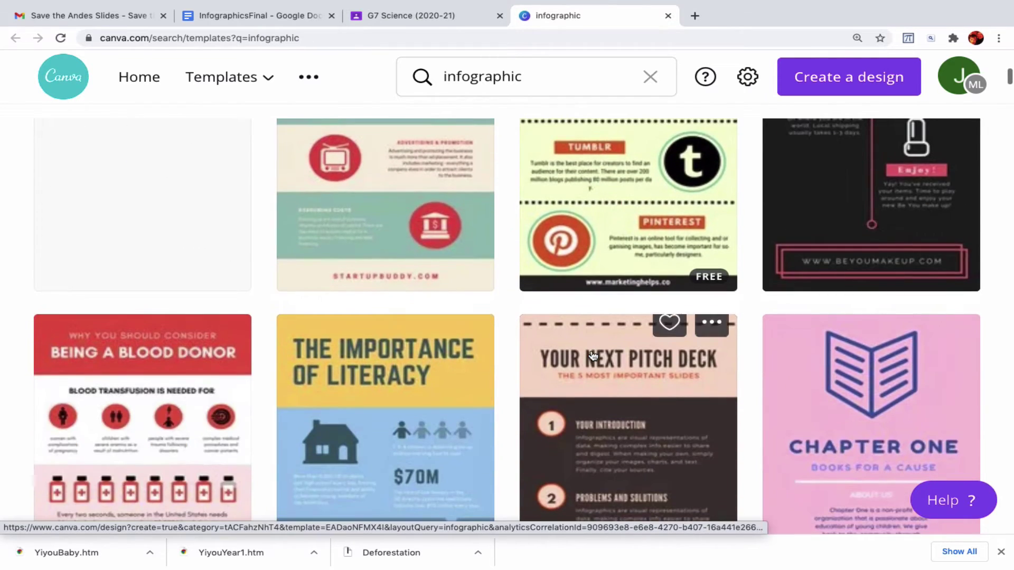
pyautogui.scroll(-13, 593, 355)
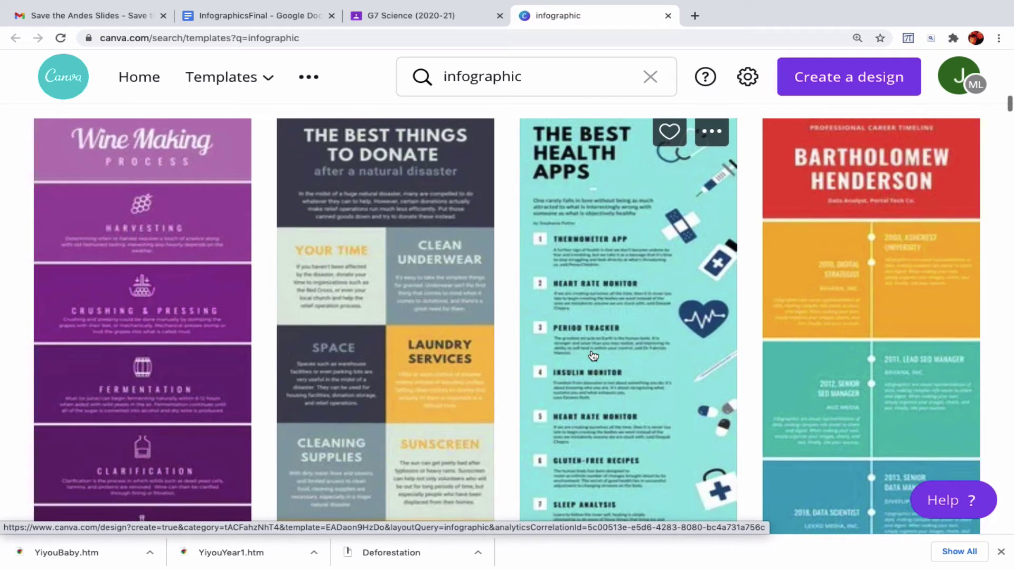
pyautogui.scroll(-1, 593, 355)
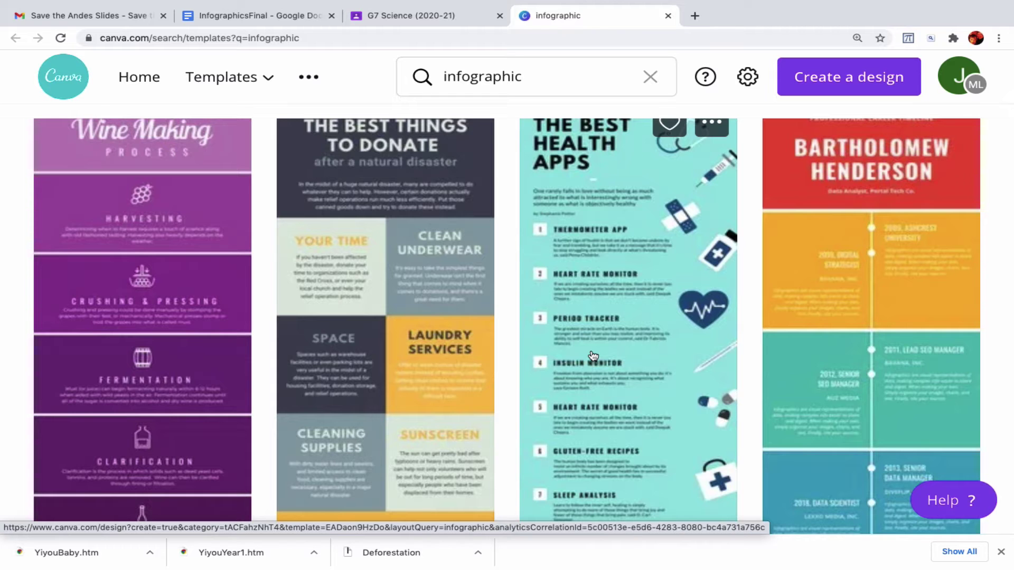
pyautogui.scroll(-8, 593, 355)
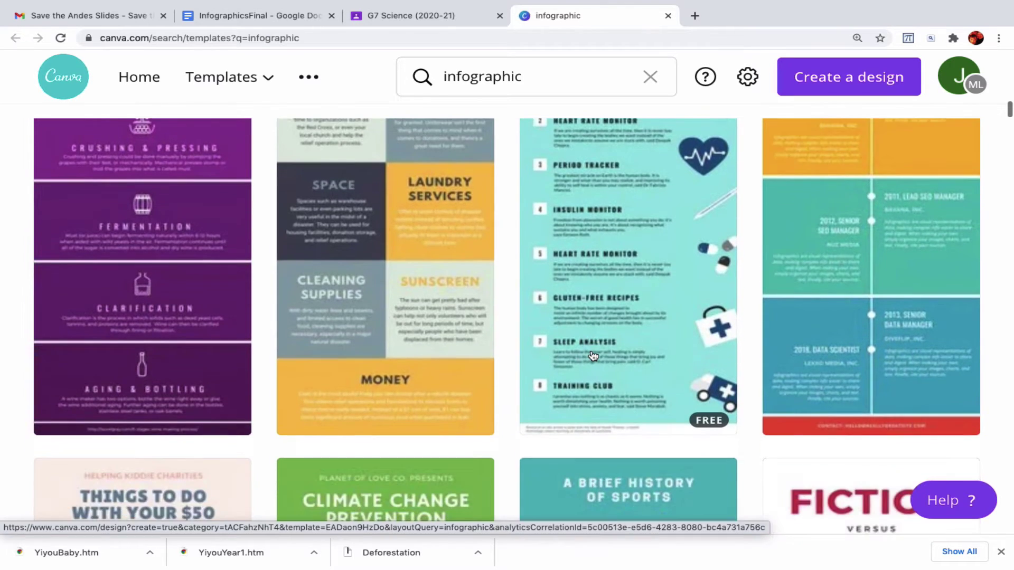
pyautogui.scroll(-5, 593, 355)
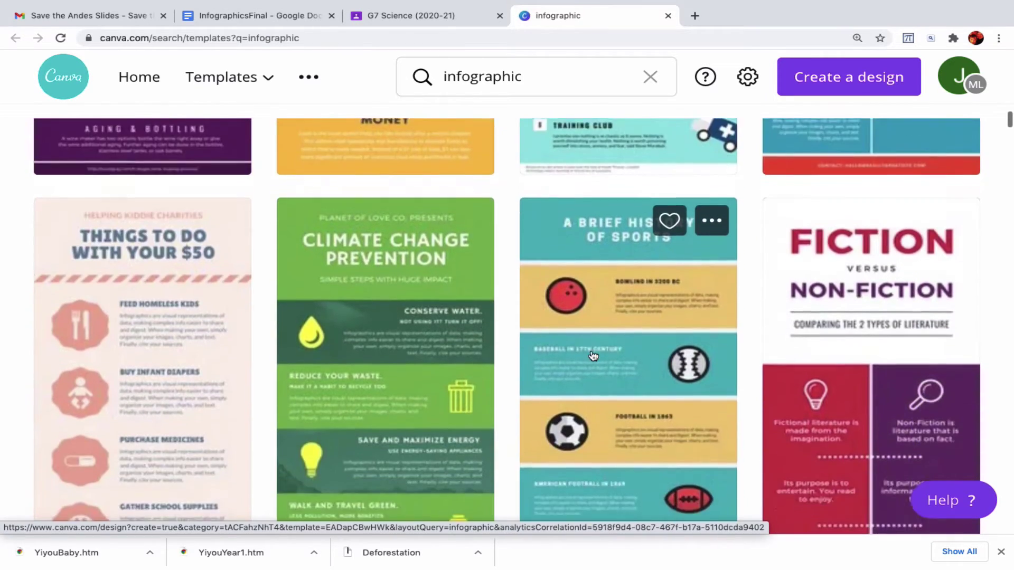
pyautogui.scroll(-4, 593, 355)
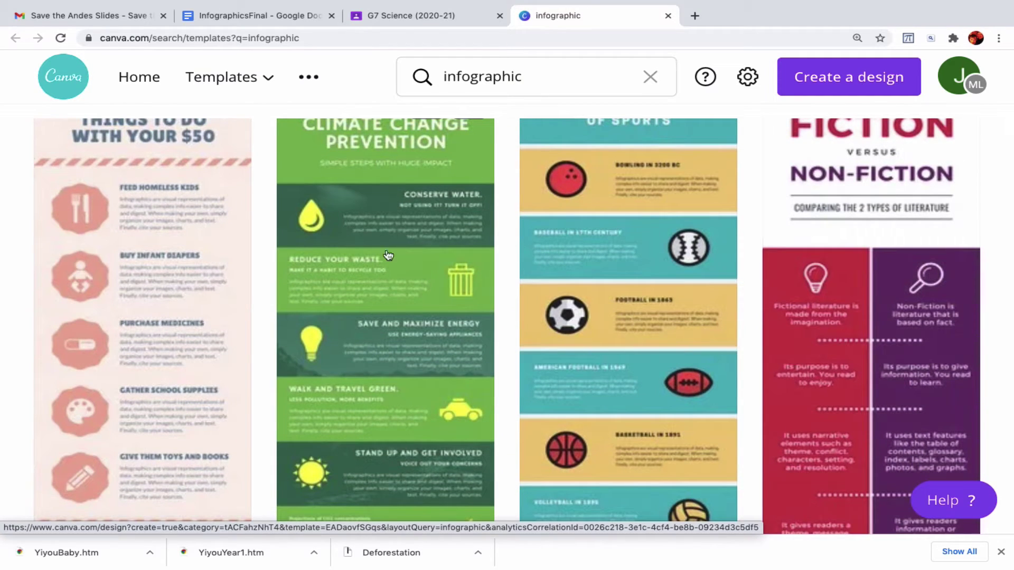
pyautogui.scroll(2, 578, 449)
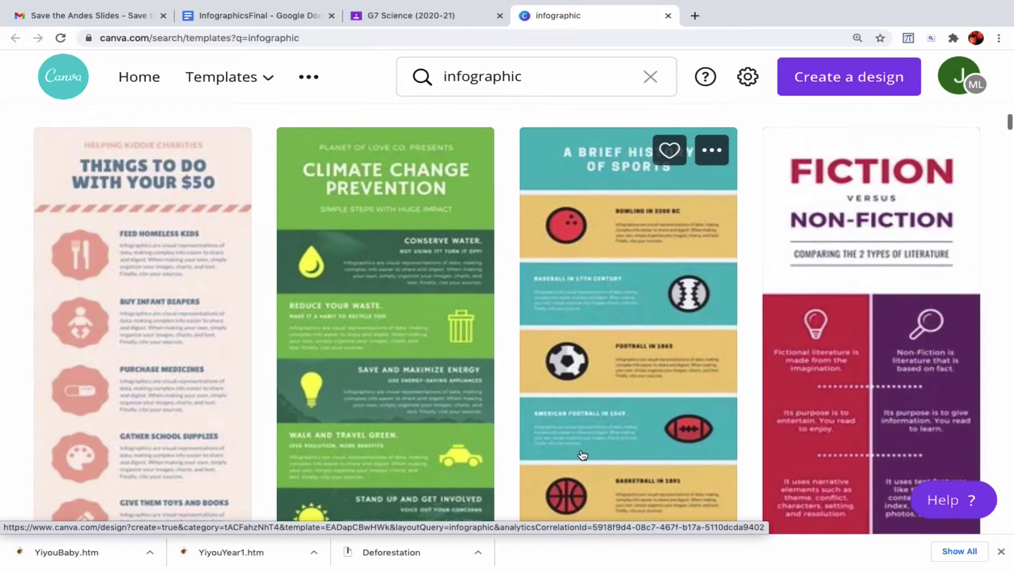
pyautogui.scroll(5, 642, 275)
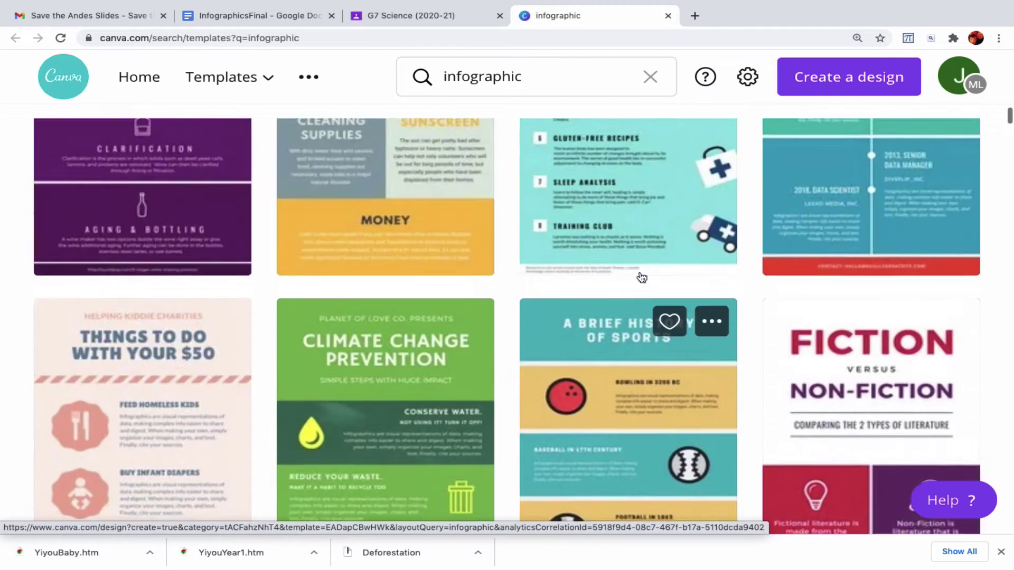
pyautogui.scroll(3, 642, 278)
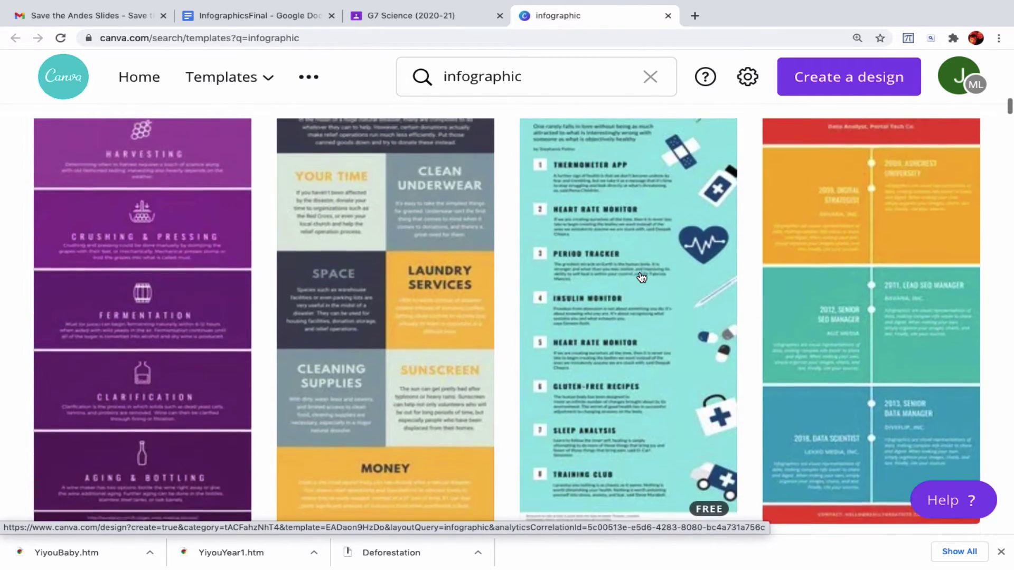
pyautogui.scroll(2, 387, 301)
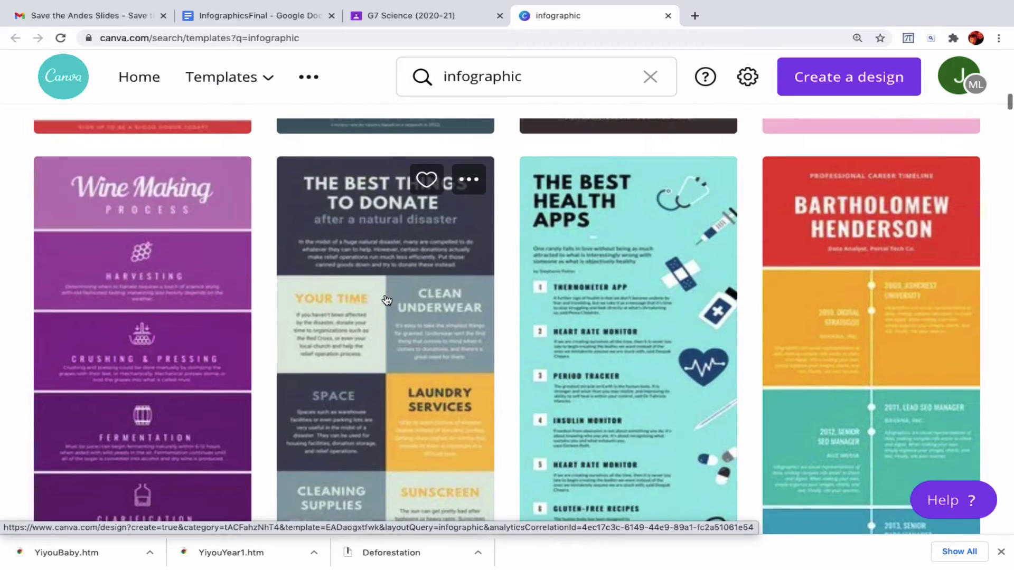
# - Start a design from The Best Things to Donate template and set zoom to 25%
pyautogui.click(413, 281)
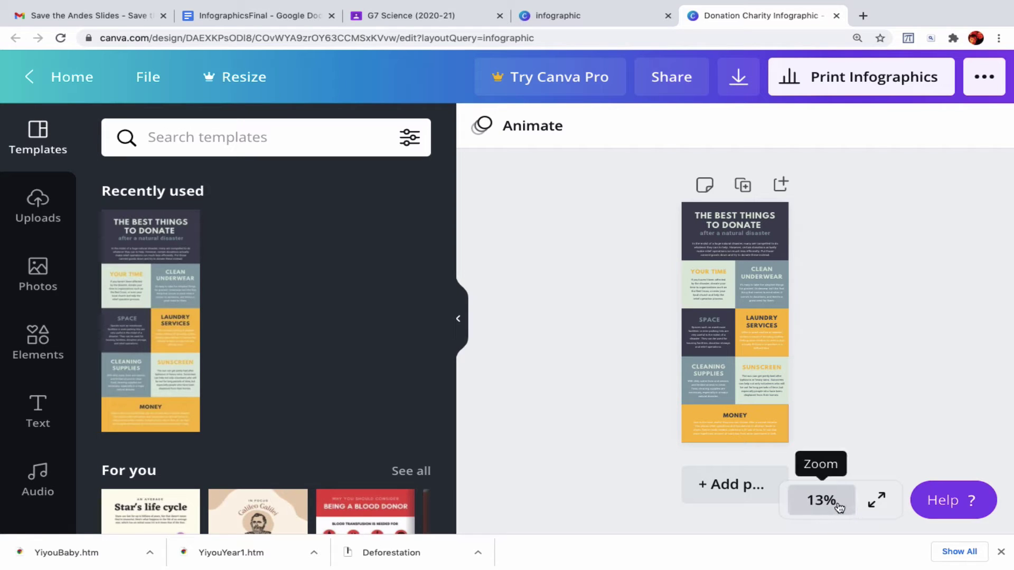
pyautogui.click(822, 500)
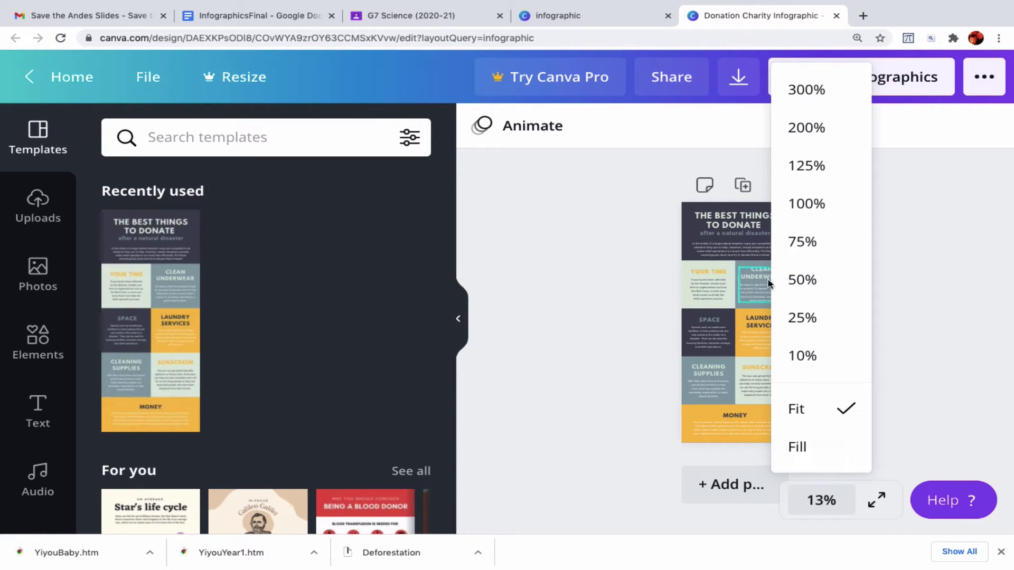
pyautogui.click(803, 319)
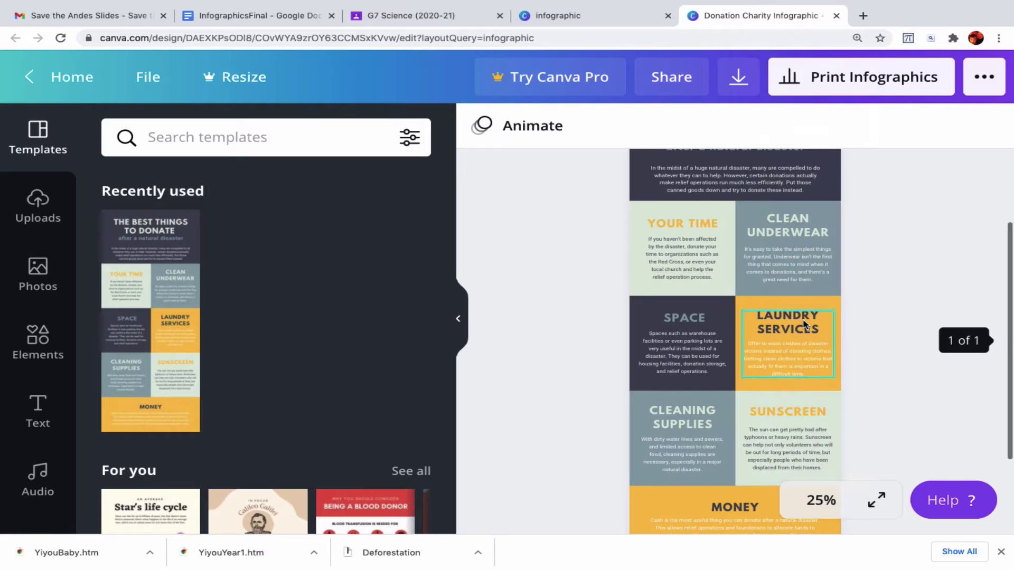
pyautogui.scroll(1, 803, 335)
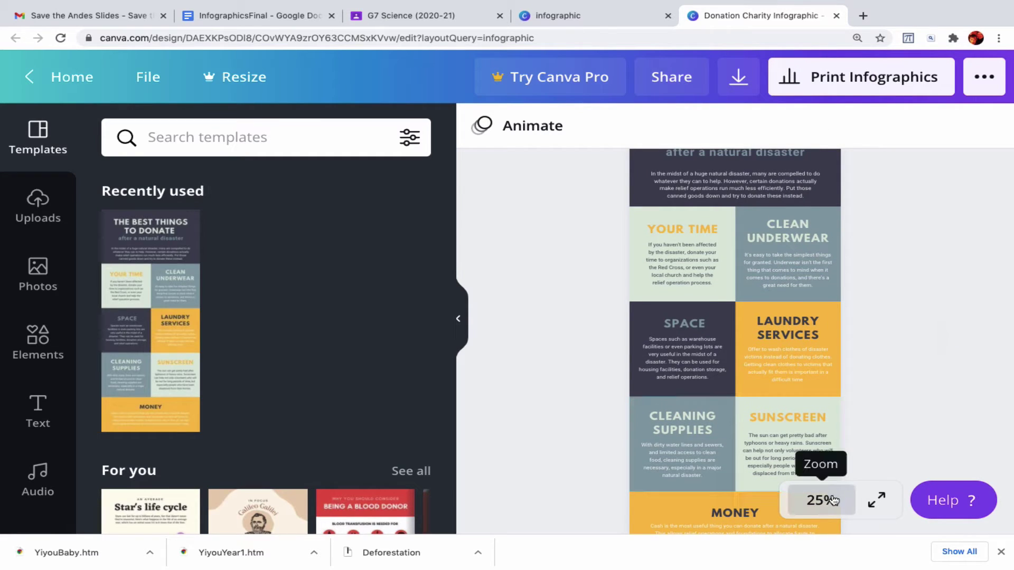
pyautogui.scroll(3, 800, 306)
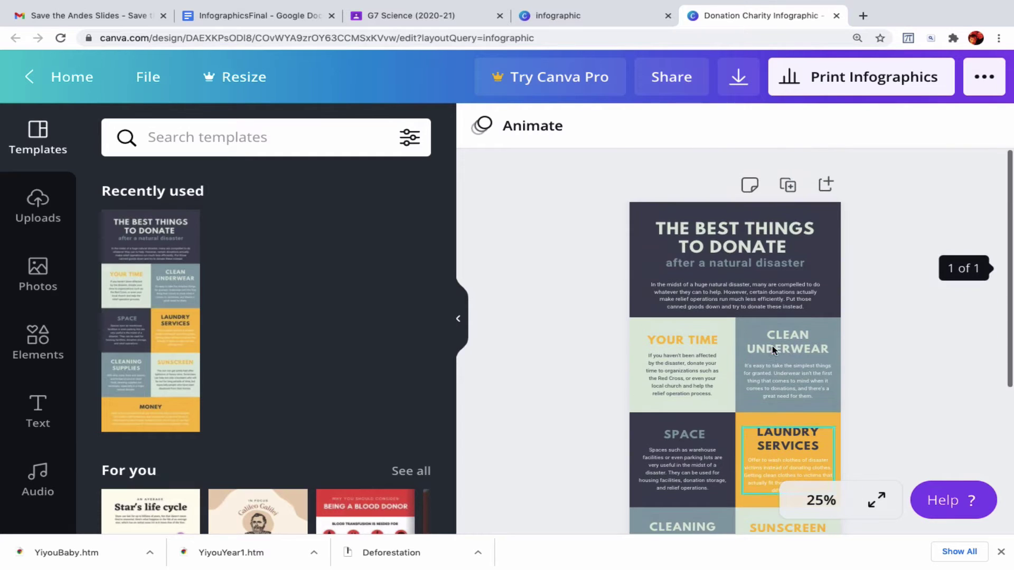
# - Replace the heading 'The Best Things to Donate' with 'NEGATIVE IMPACTS OF ROADS'
pyautogui.click(800, 300)
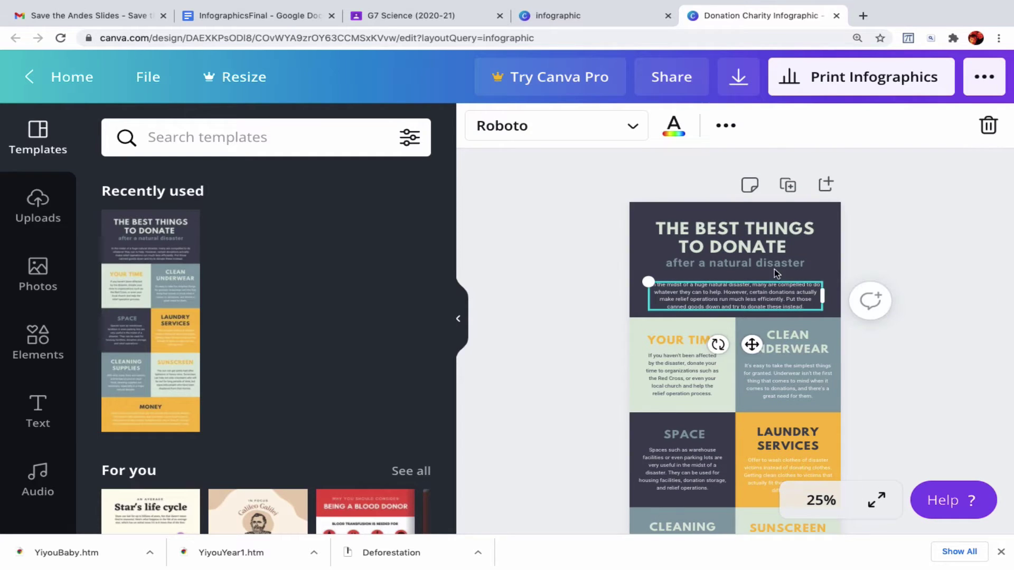
pyautogui.click(751, 246)
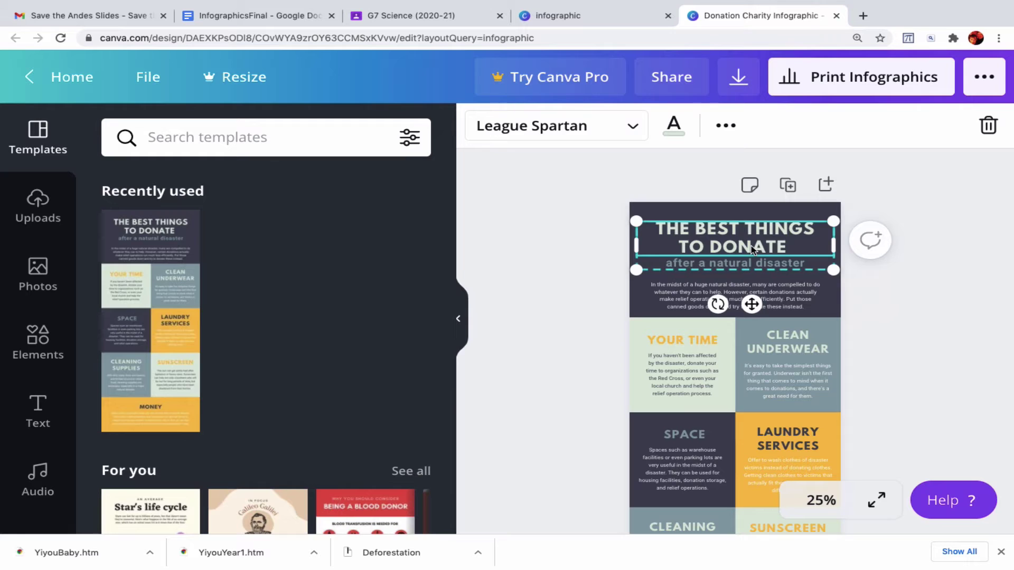
pyautogui.press('Delete')
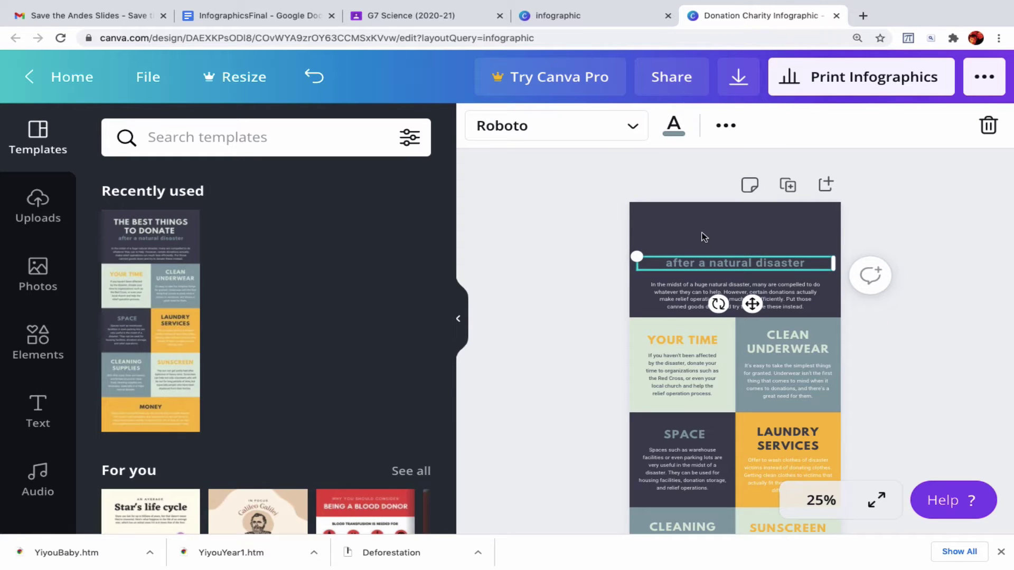
pyautogui.click(706, 236)
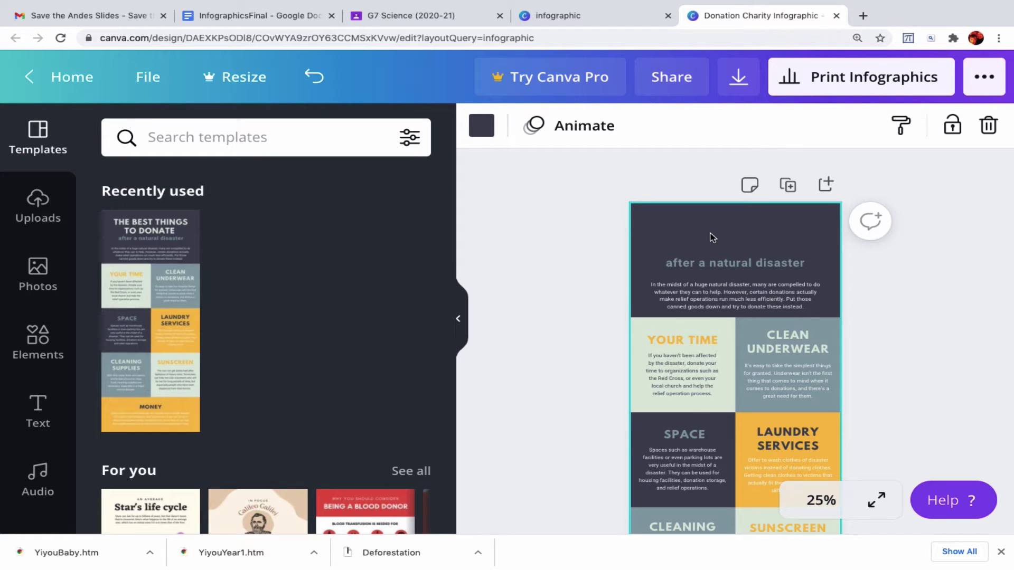
pyautogui.hotkey('ctrl', 'z')
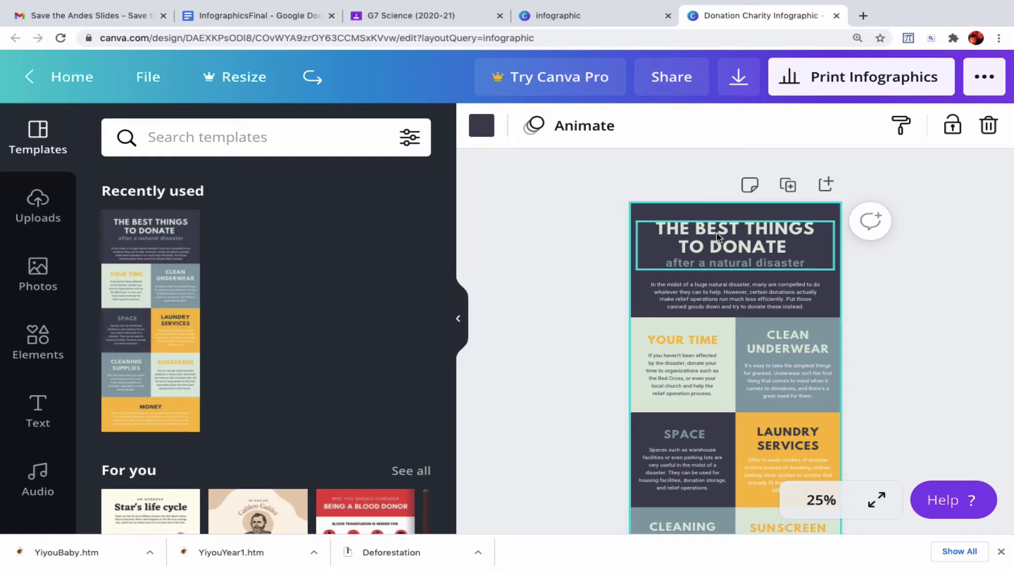
pyautogui.doubleClick(802, 260)
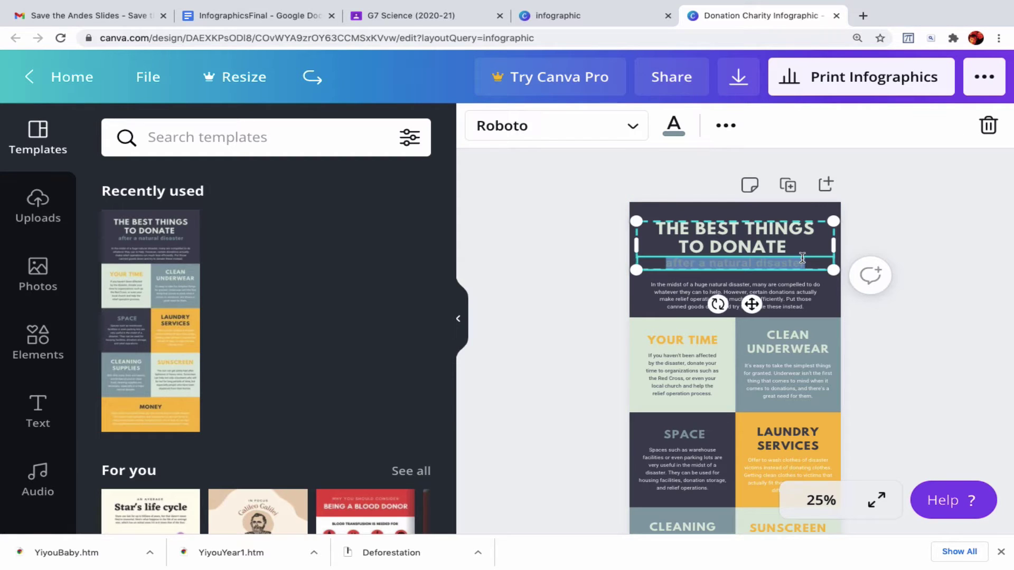
pyautogui.click(786, 252)
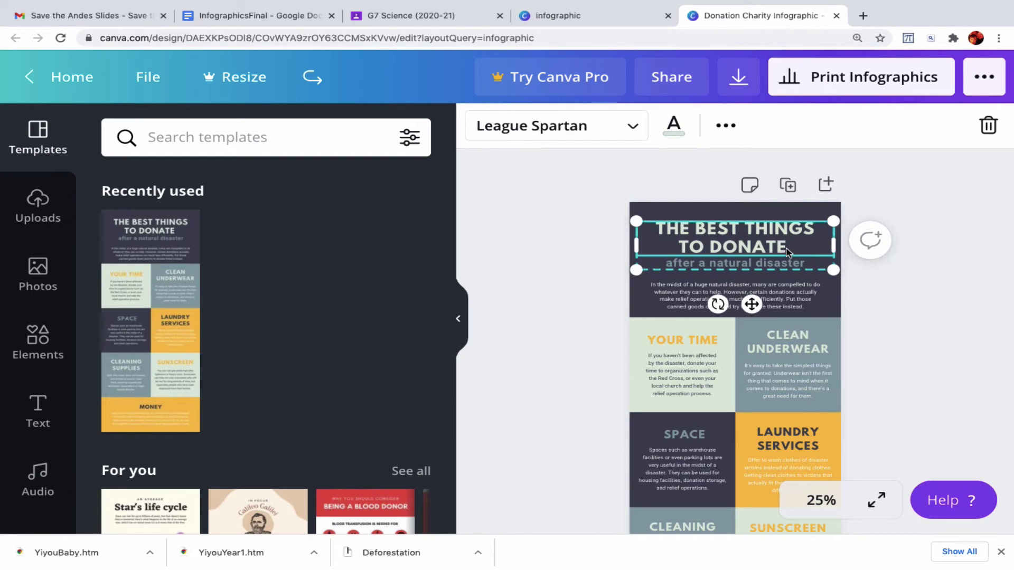
pyautogui.doubleClick(786, 250)
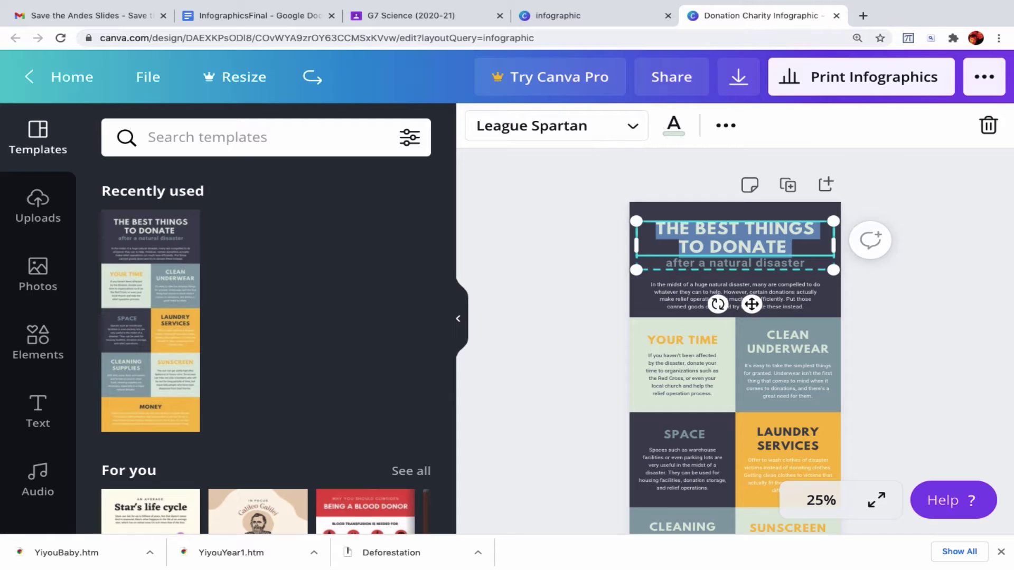
pyautogui.press('BackSpace')
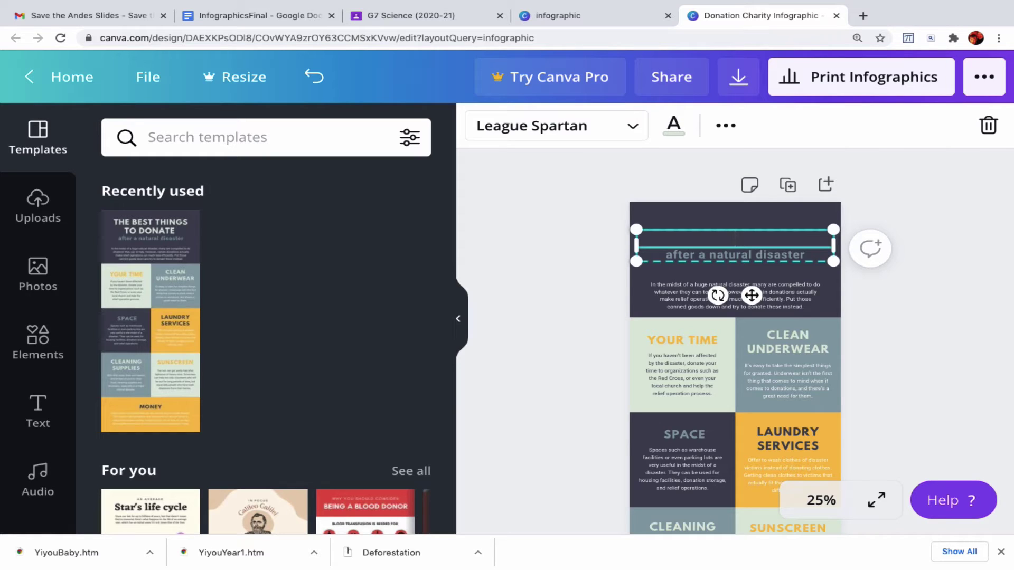
pyautogui.write('NEGAT')
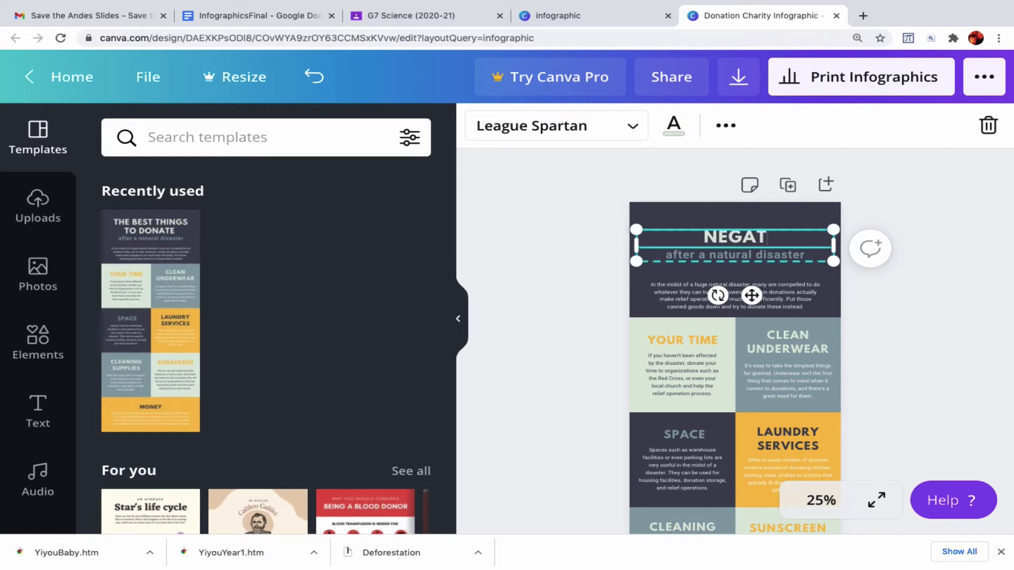
pyautogui.write('IVE IM')
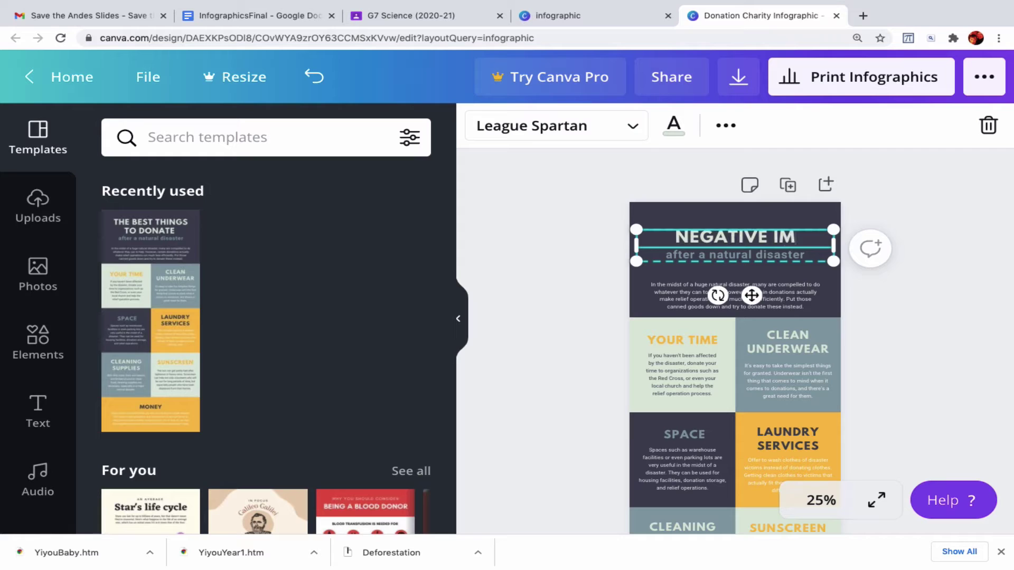
pyautogui.write('PACTS OF ')
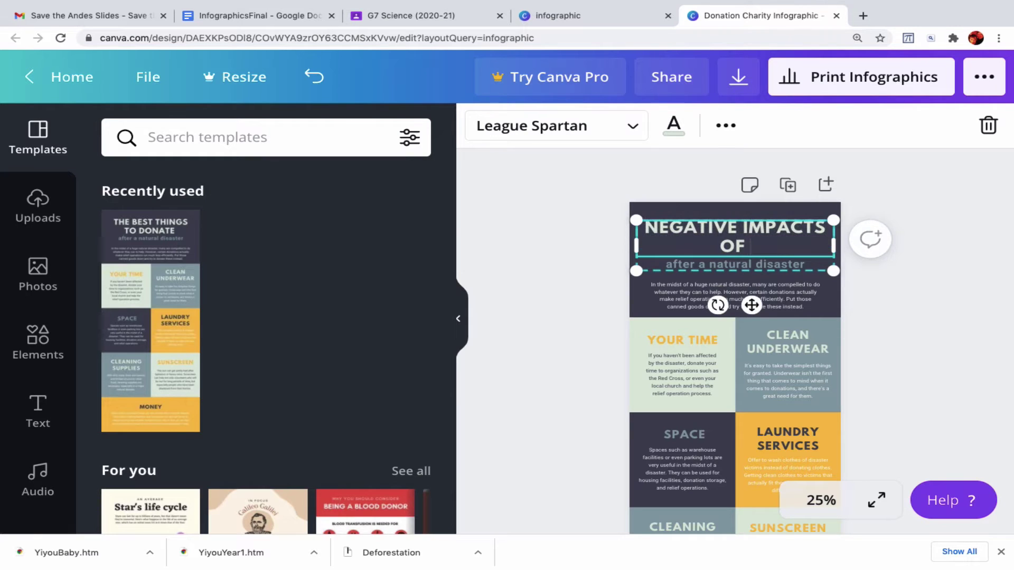
pyautogui.write('ROADS')
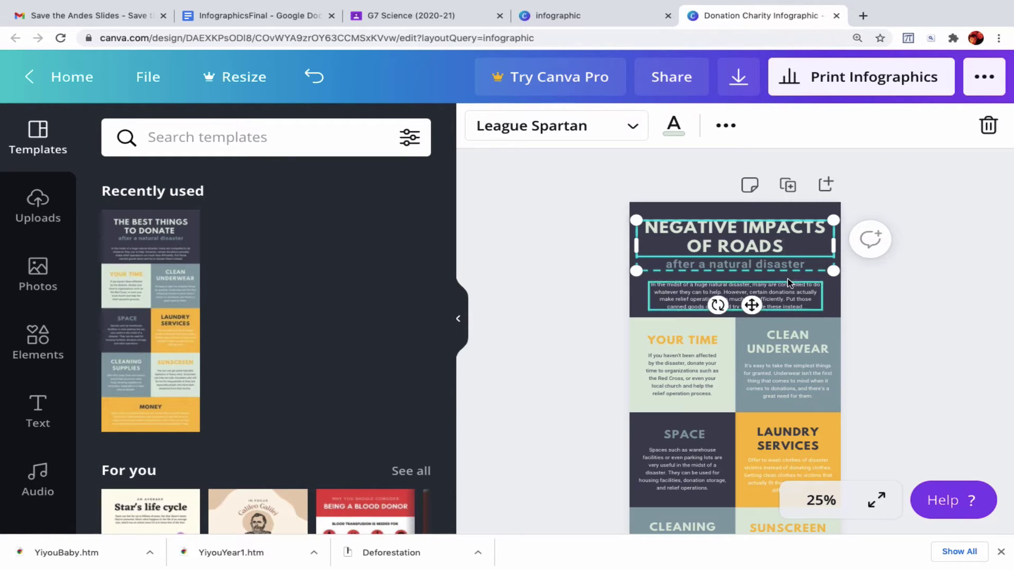
# - Change the subtitle under the heading to 'Biodiversity'
pyautogui.click(787, 264)
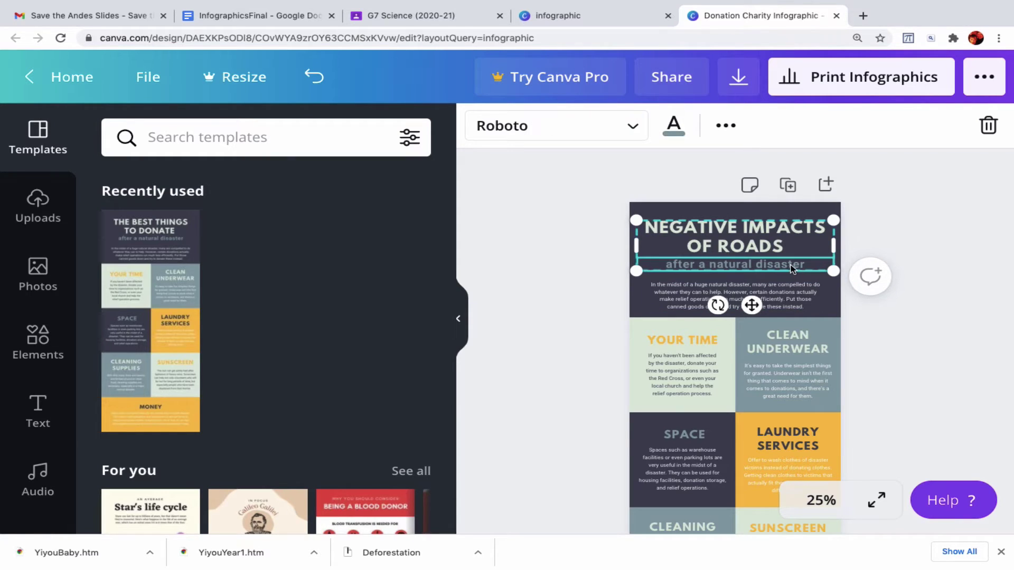
pyautogui.doubleClick(803, 265)
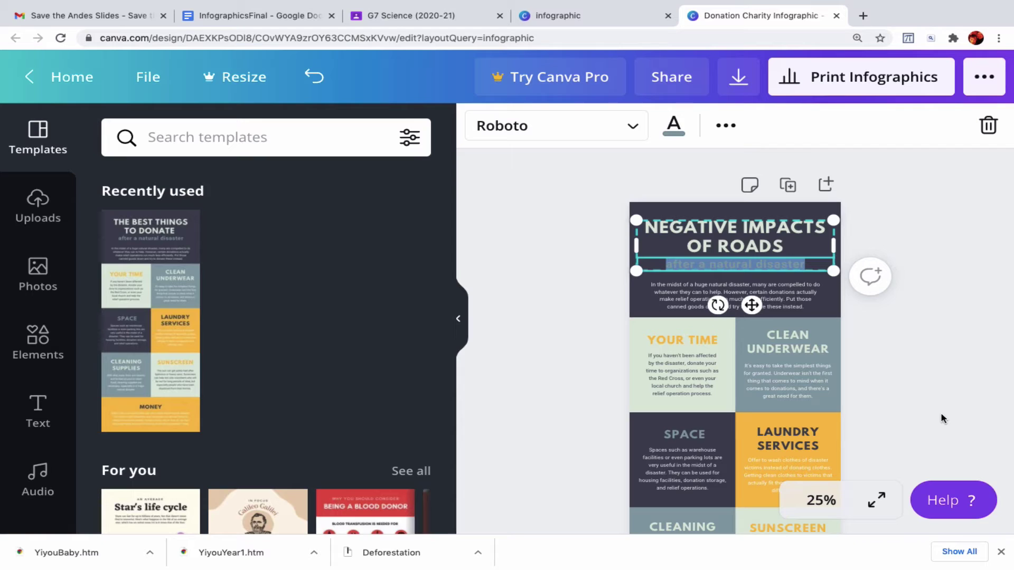
pyautogui.write('B')
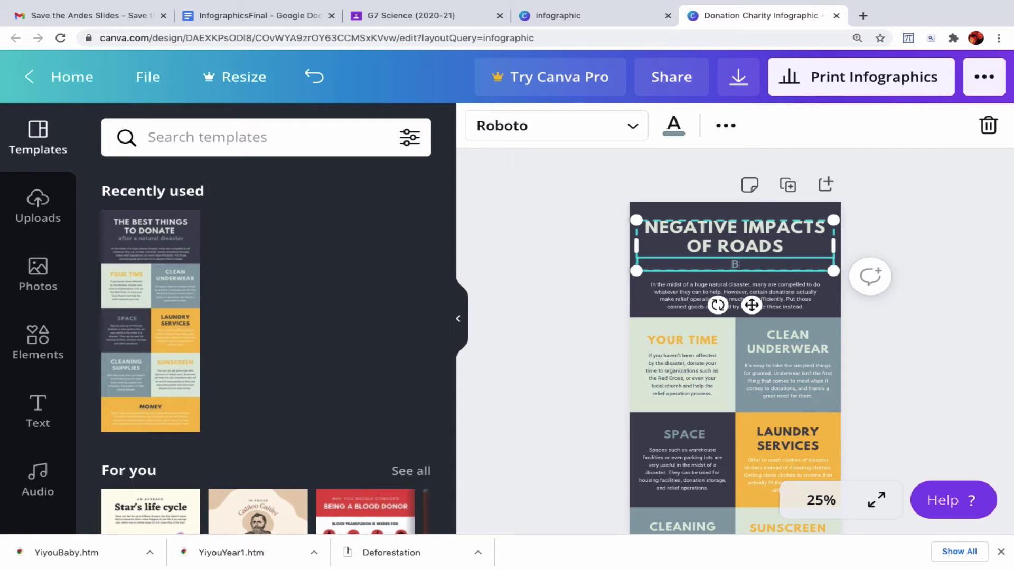
pyautogui.write('iodiversity')
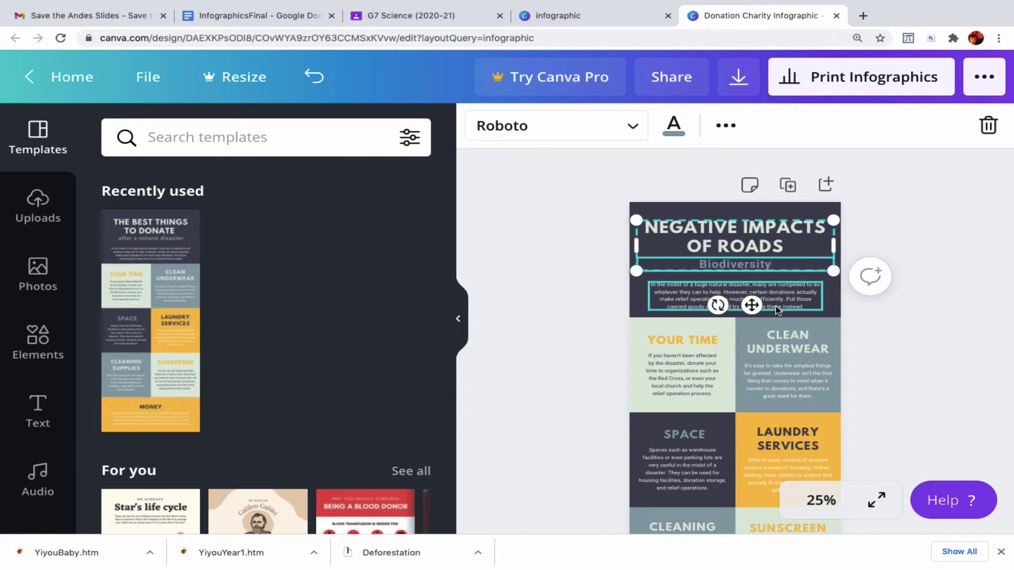
# - Delete the intro paragraph text below the subtitle
pyautogui.click(778, 309)
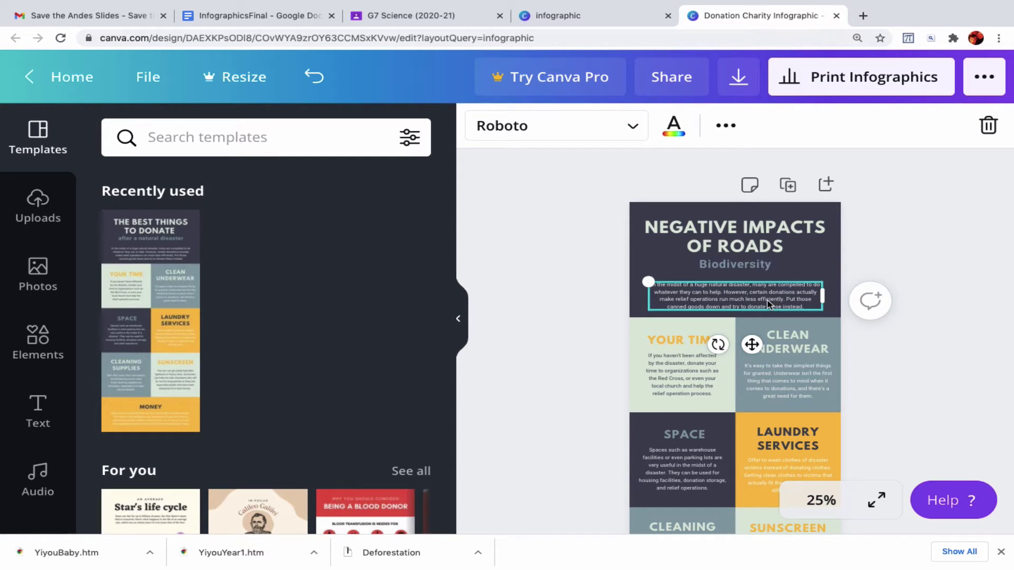
pyautogui.doubleClick(767, 303)
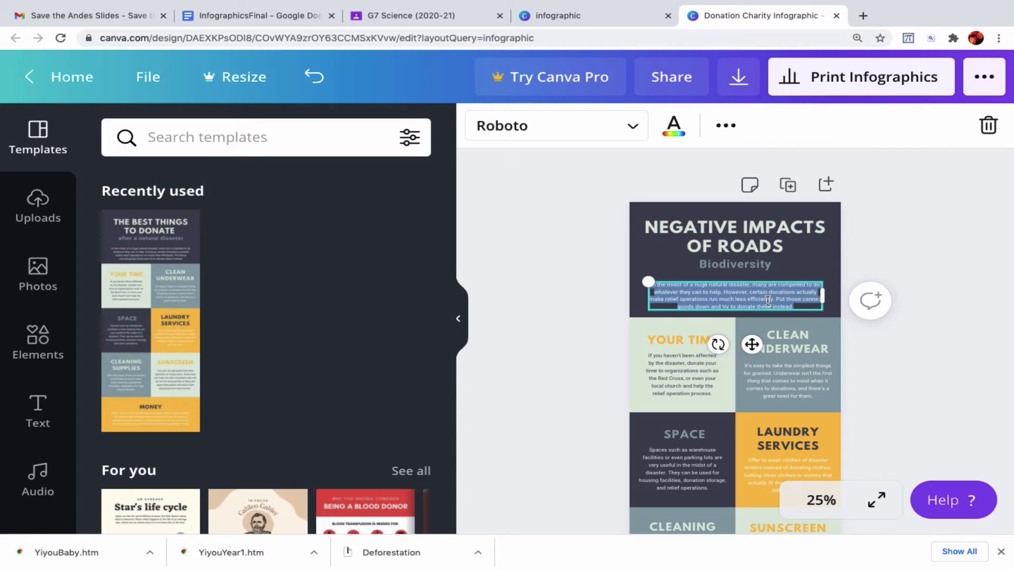
pyautogui.press('BackSpace')
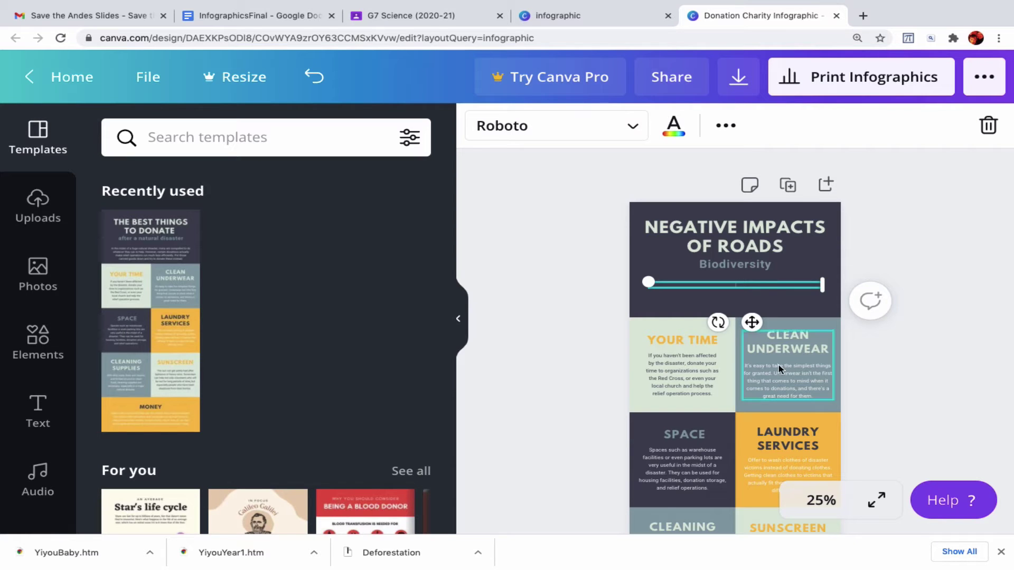
pyautogui.scroll(-3, 780, 371)
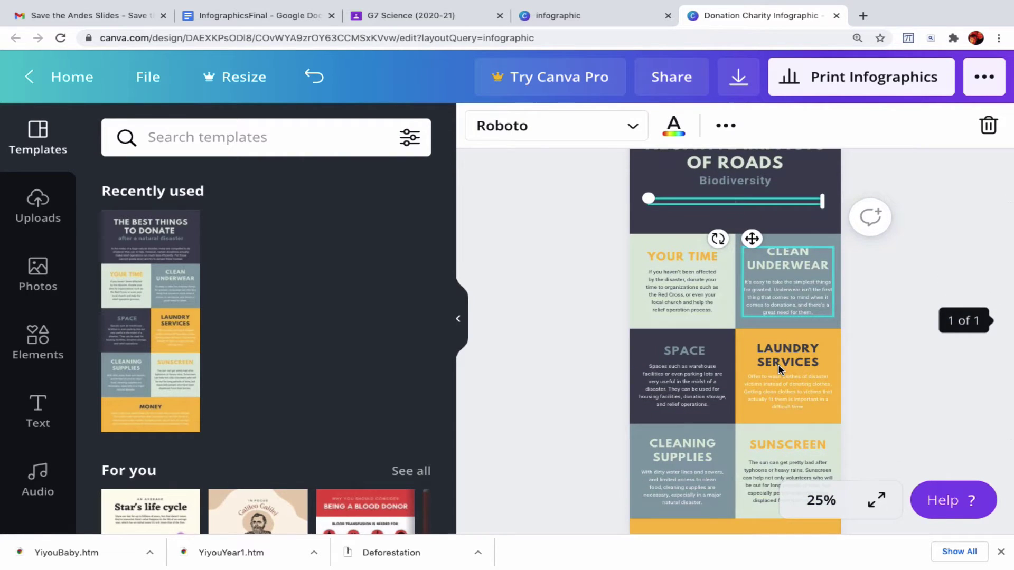
pyautogui.scroll(1, 780, 371)
pyautogui.scroll(1, 779, 370)
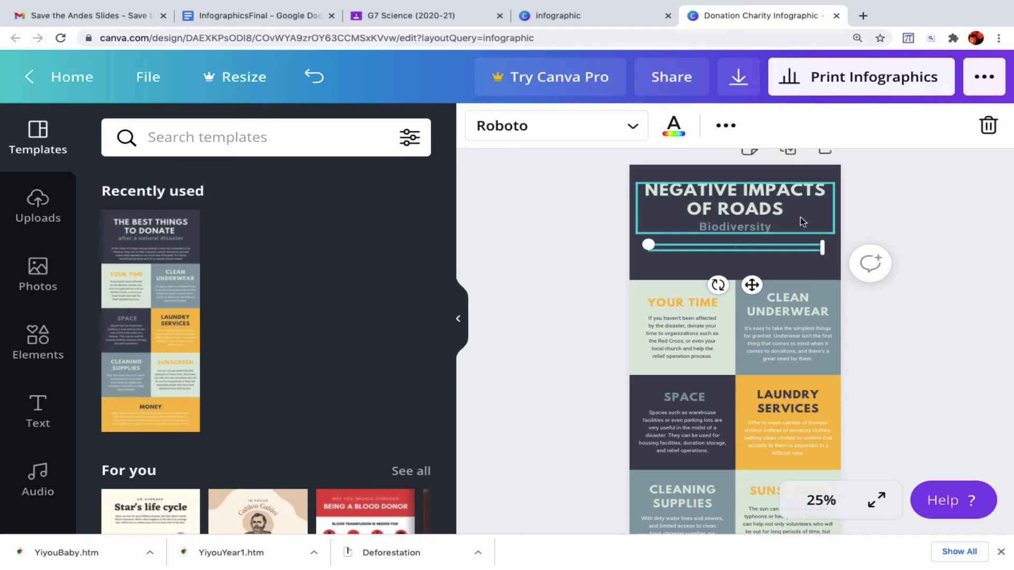
# - Search Google for 'the noun project' in a new browser tab
pyautogui.click(863, 17)
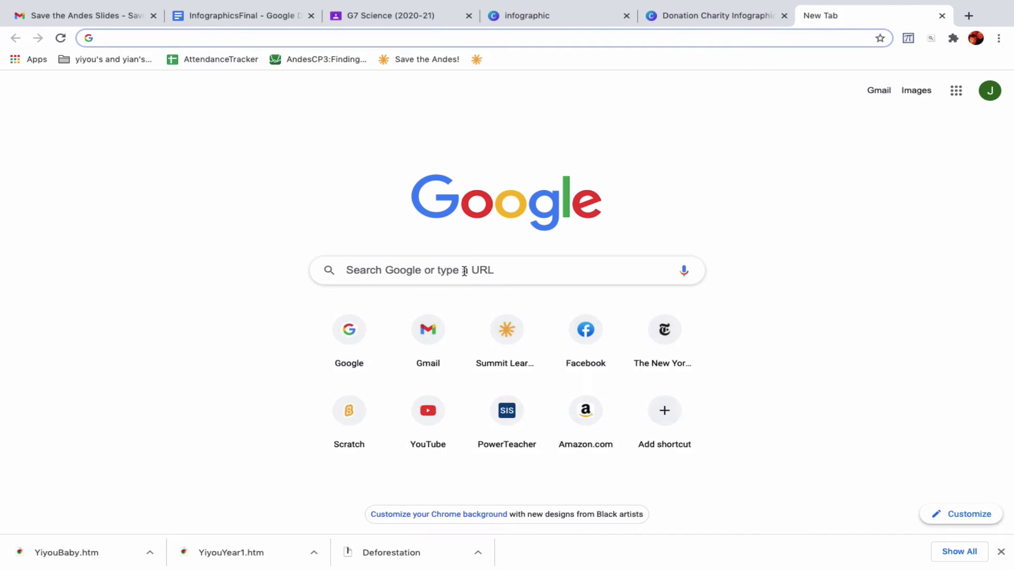
pyautogui.click(464, 270)
pyautogui.write('the n')
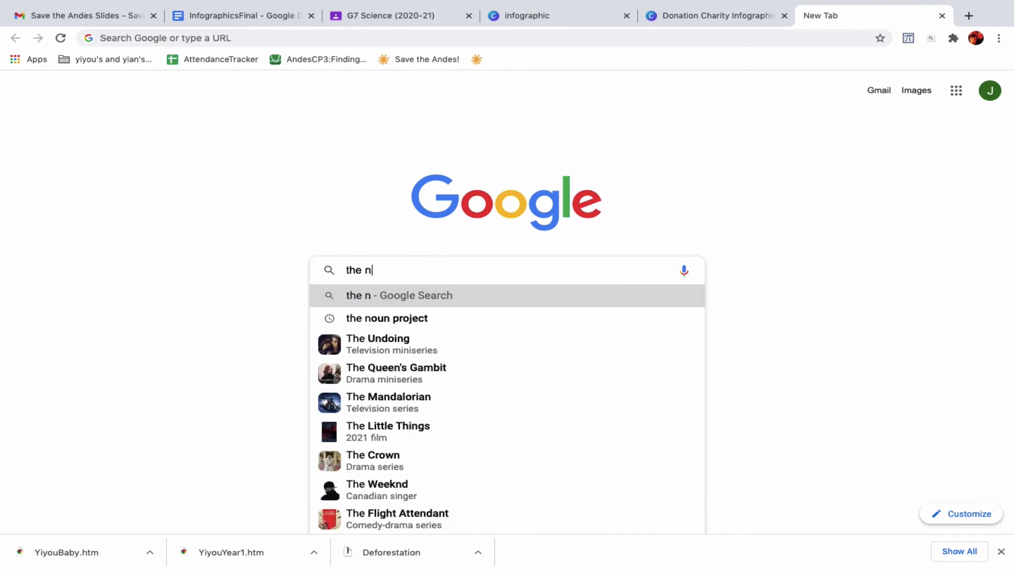
pyautogui.write('oun')
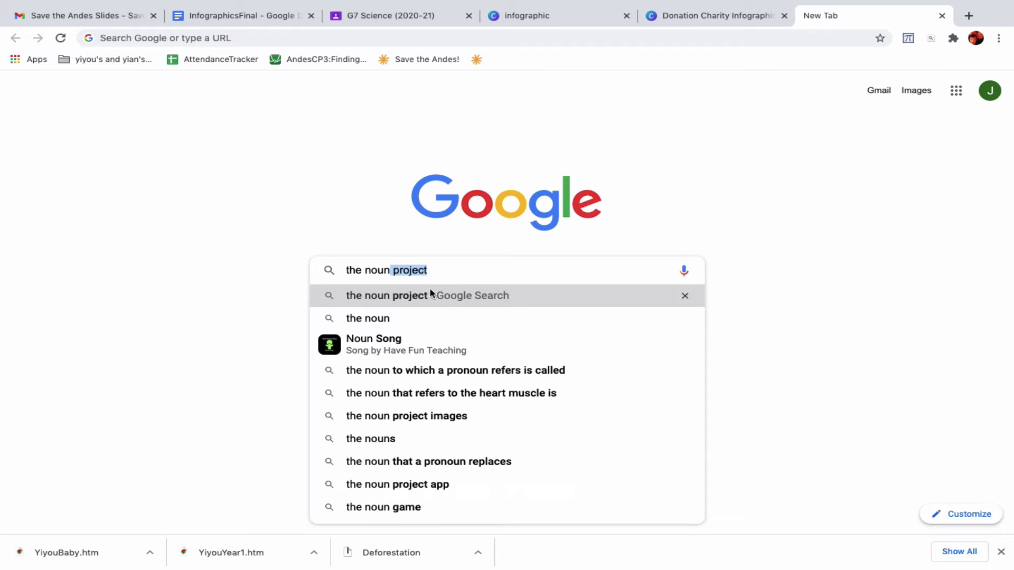
pyautogui.click(428, 295)
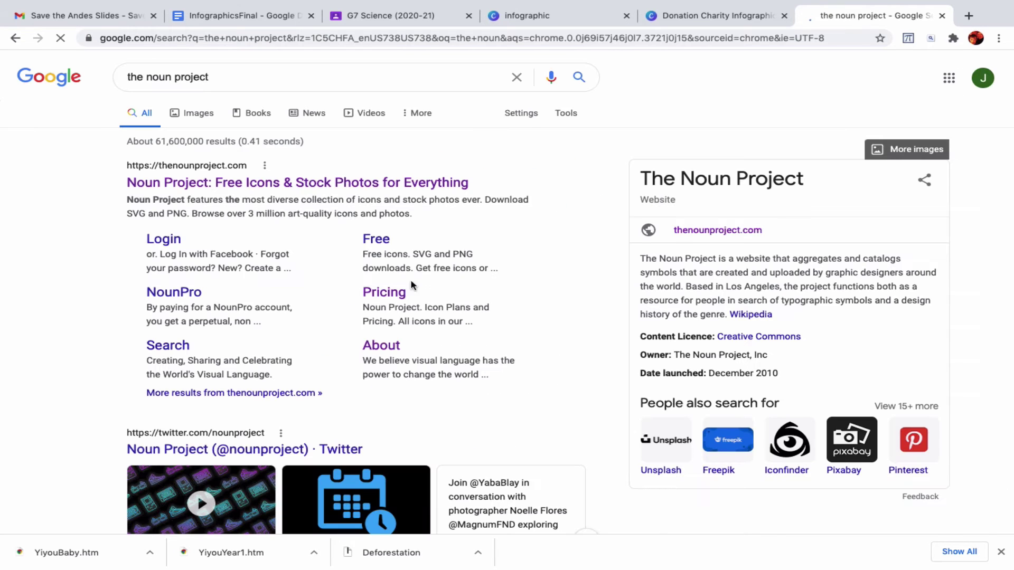
# - Open the Noun Project website from the Google results
pyautogui.click(314, 185)
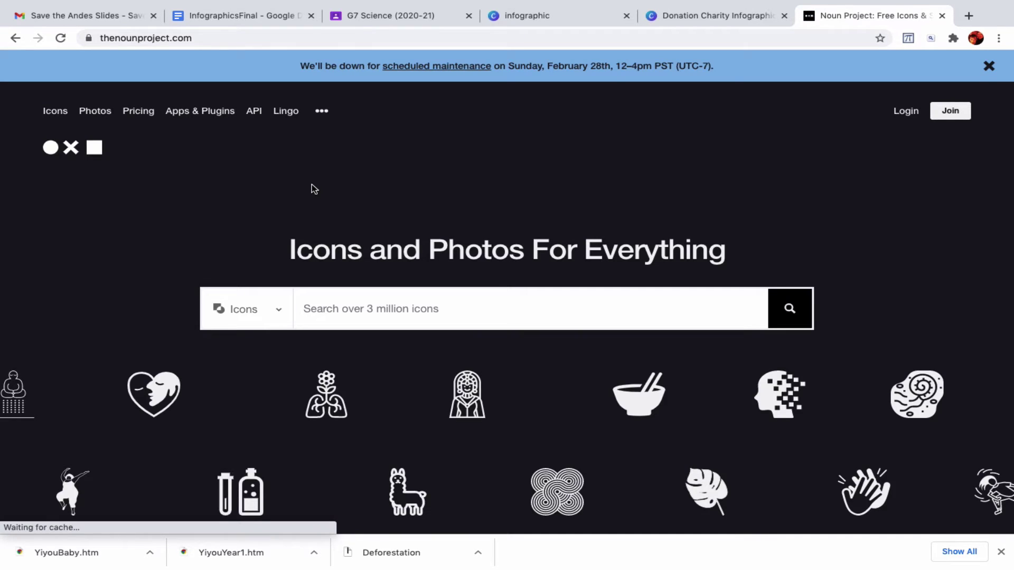
pyautogui.scroll(-2, 536, 303)
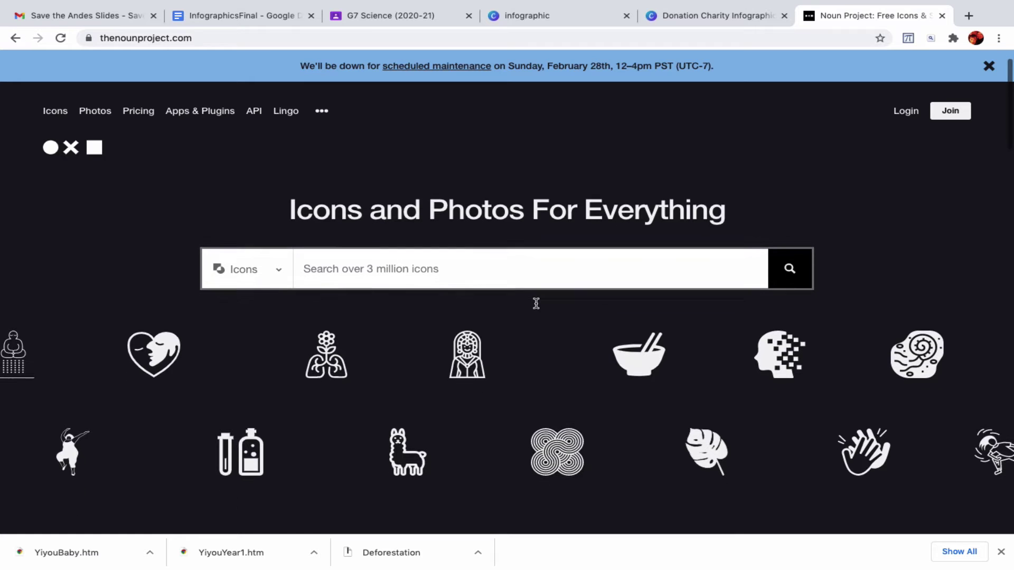
pyautogui.scroll(-2, 536, 303)
pyautogui.scroll(1, 536, 302)
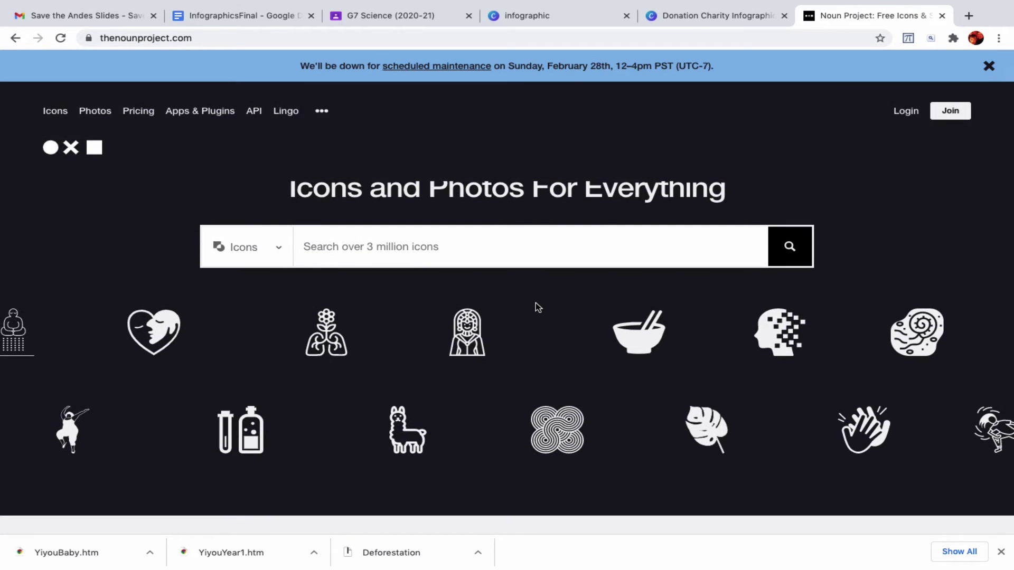
# - Search Noun Project icons for 'road' and browse the results
pyautogui.click(462, 257)
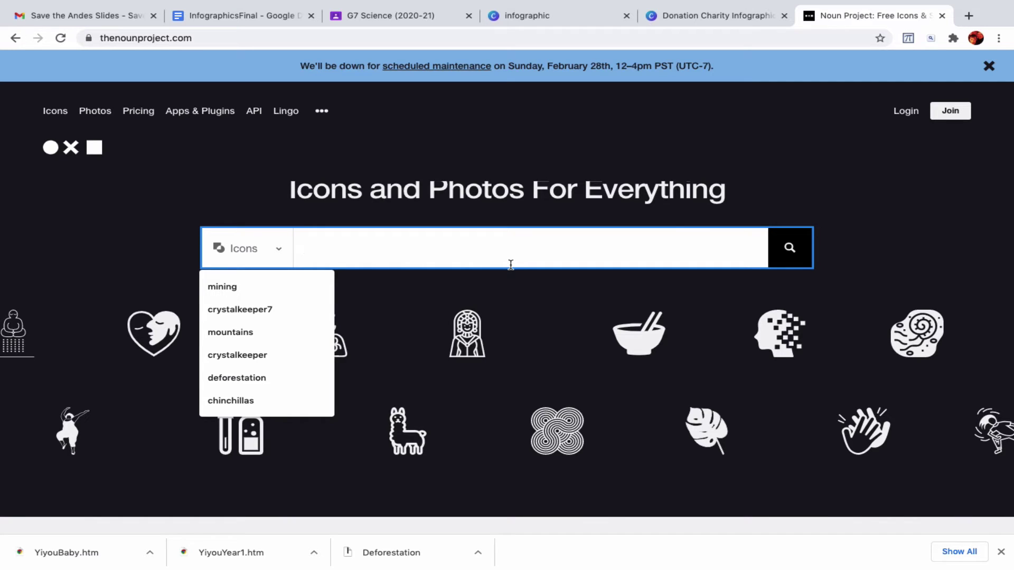
pyautogui.write('roads')
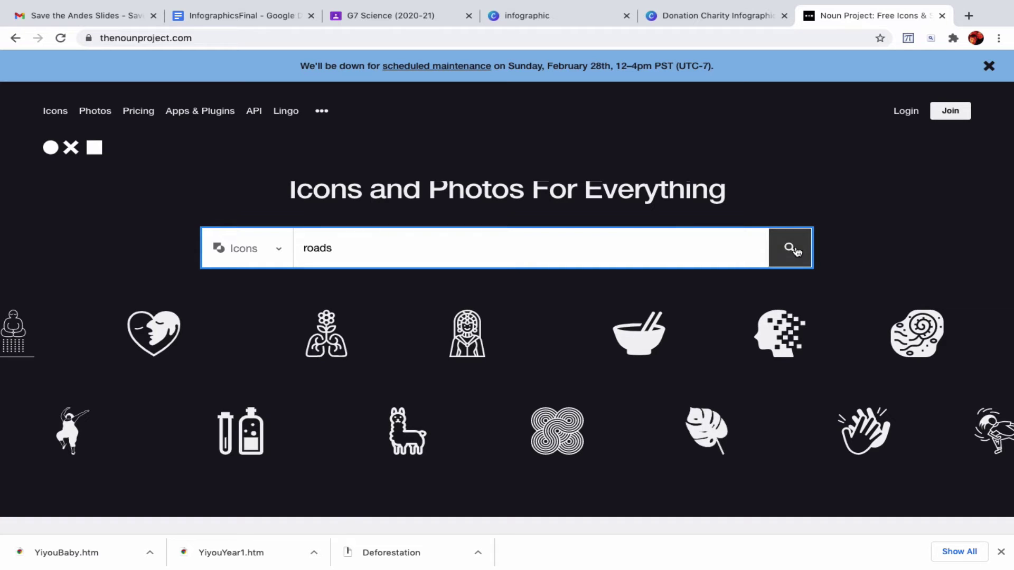
pyautogui.click(796, 250)
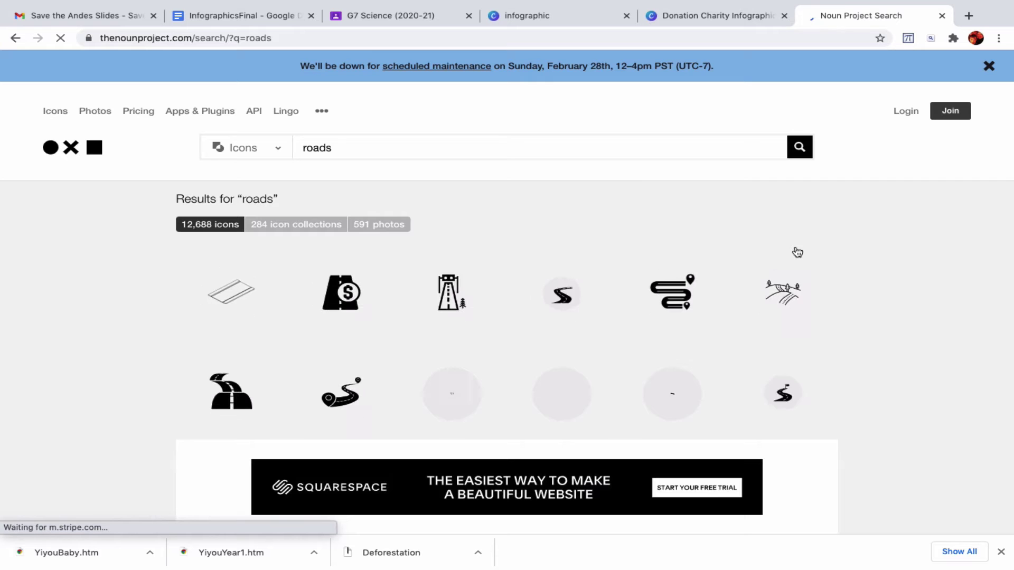
pyautogui.scroll(-3, 834, 344)
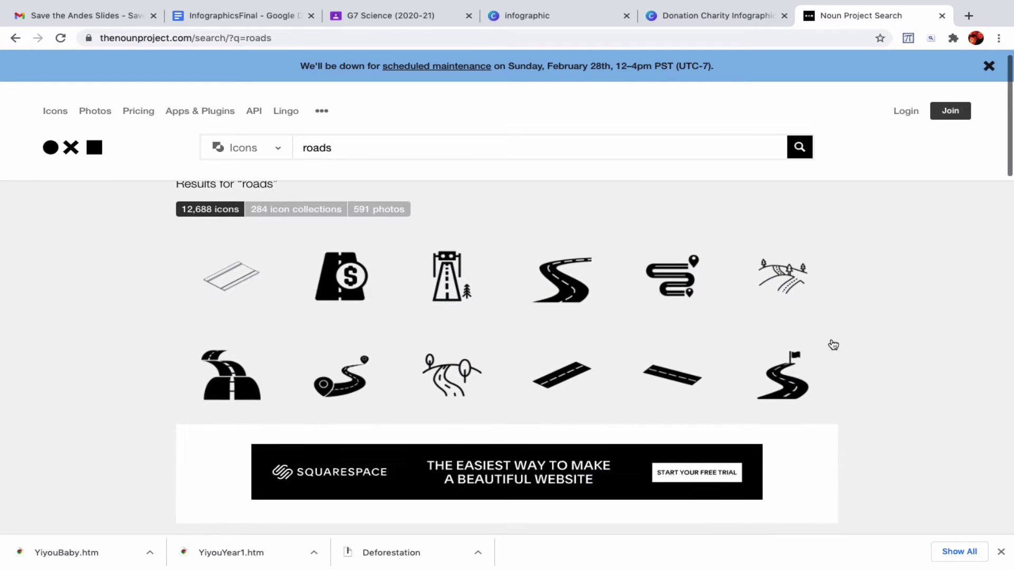
pyautogui.scroll(-5, 833, 345)
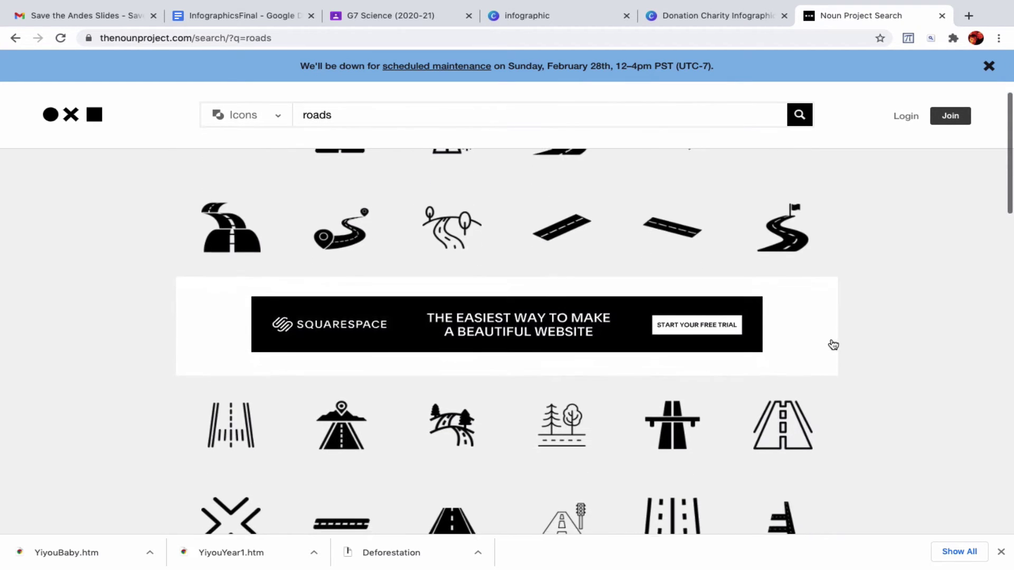
pyautogui.scroll(-6, 834, 345)
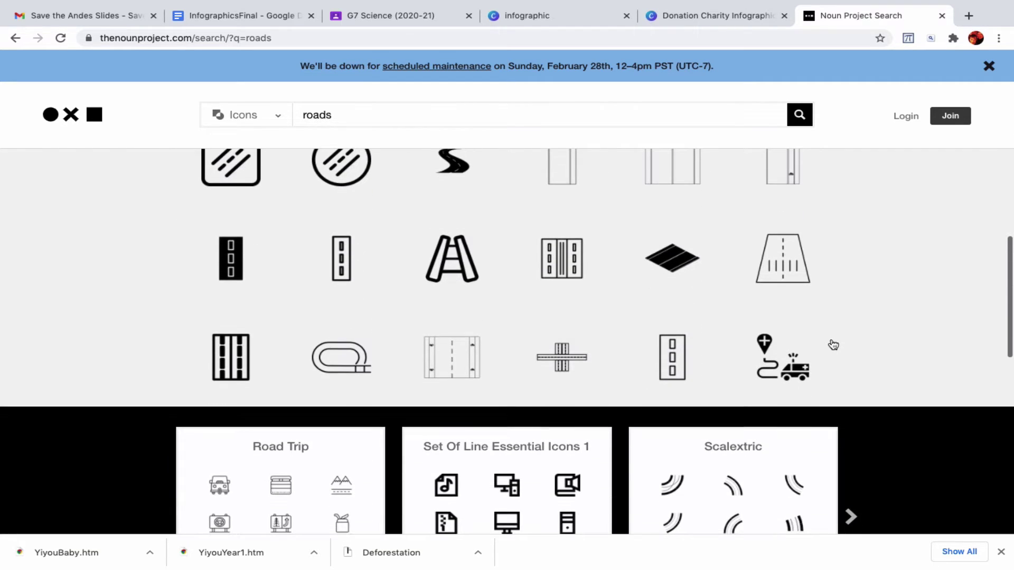
pyautogui.scroll(5, 833, 345)
pyautogui.scroll(8, 834, 345)
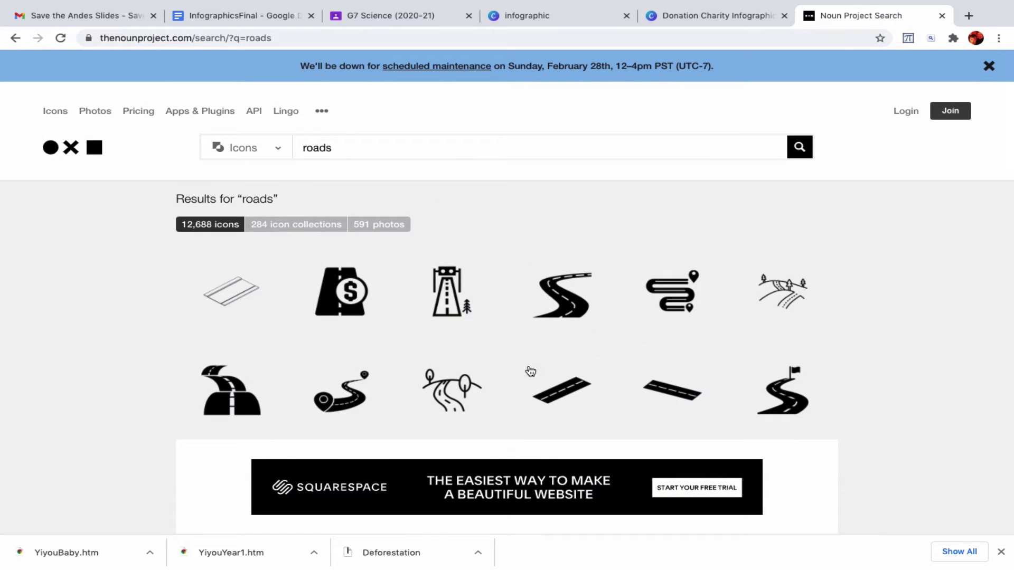
# - Open the winding Road icon's download and enter a sign-up e-mail and password
pyautogui.click(453, 394)
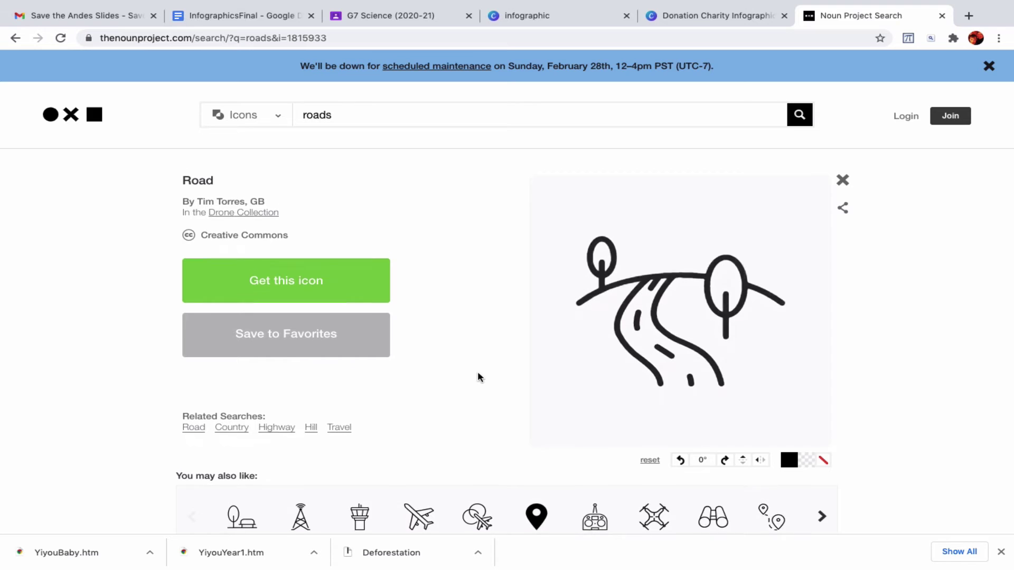
pyautogui.scroll(-2, 478, 378)
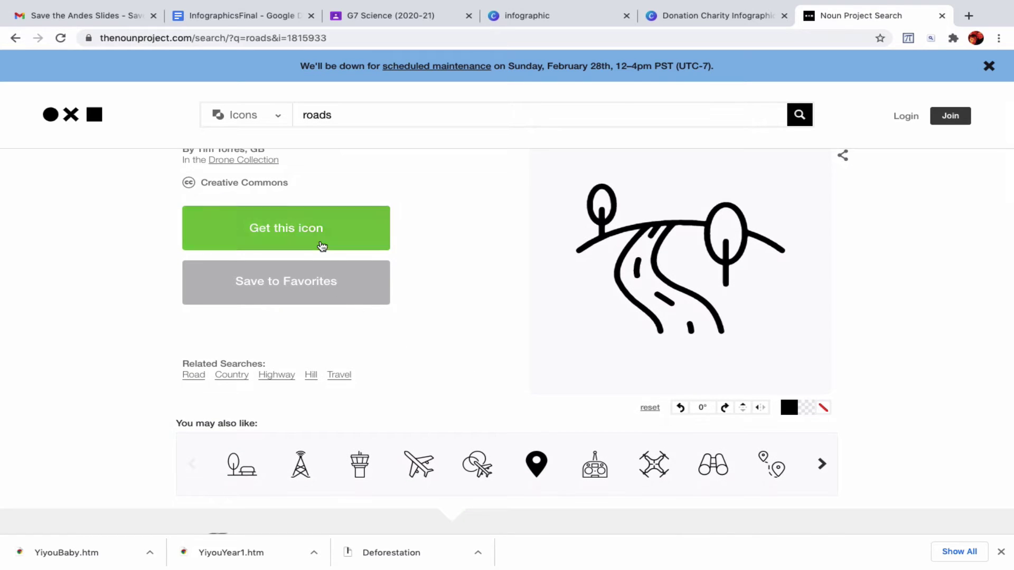
pyautogui.click(320, 236)
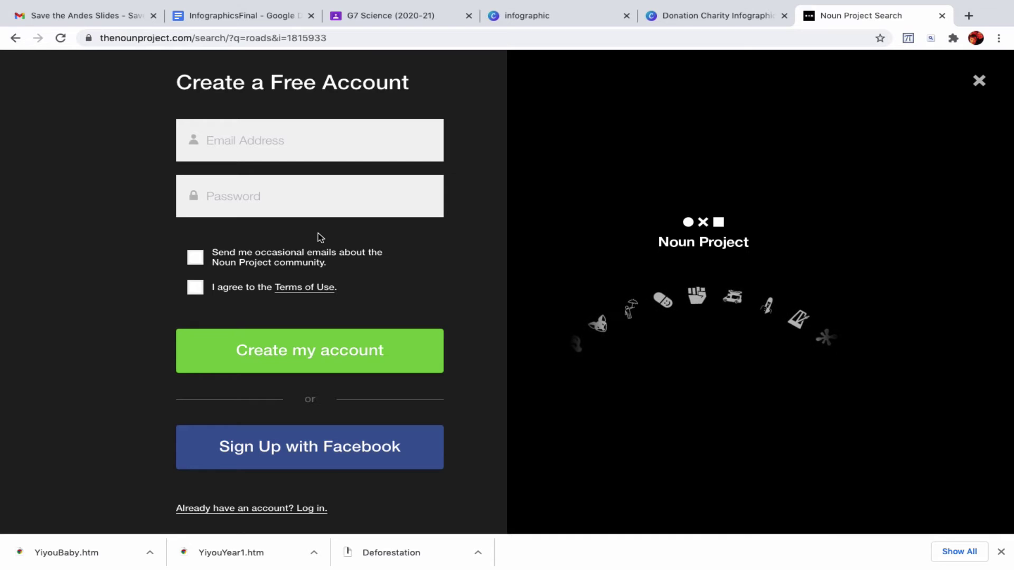
pyautogui.click(271, 151)
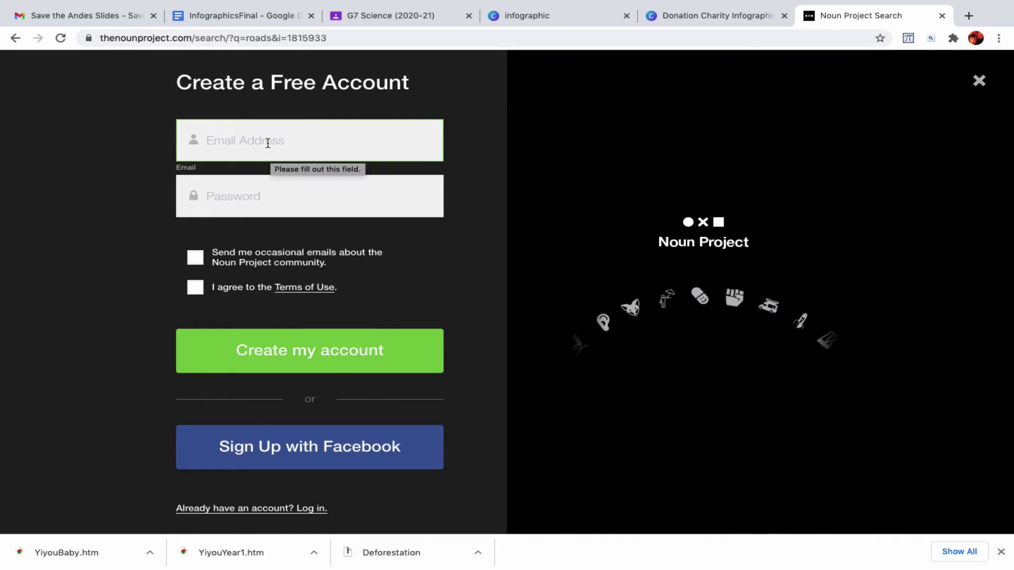
pyautogui.click(268, 143)
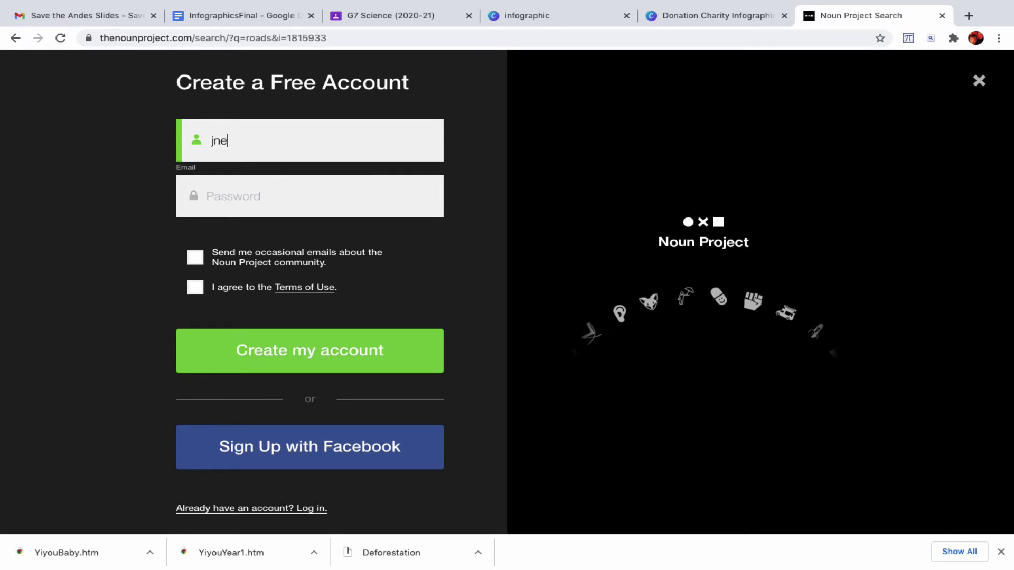
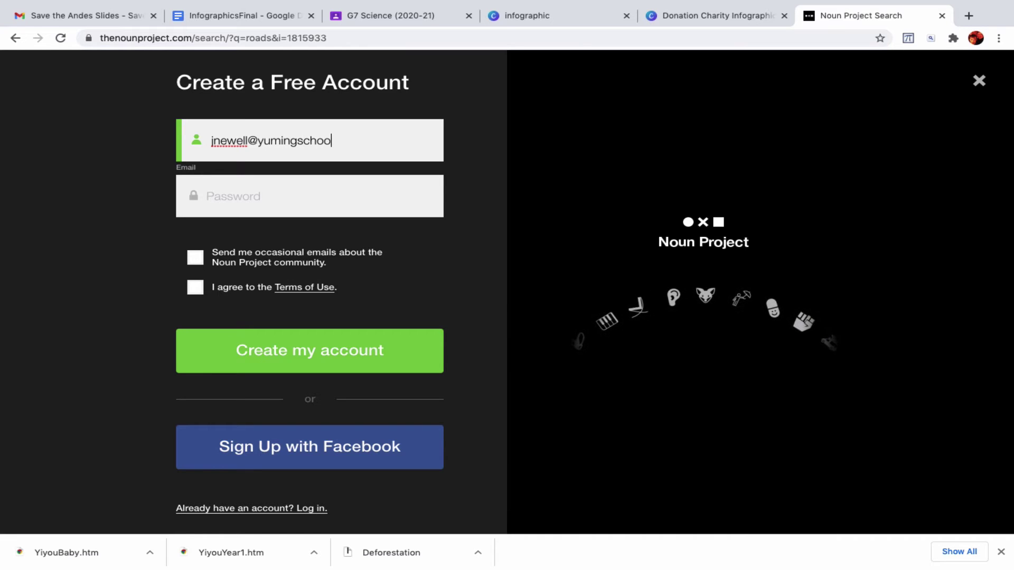
pyautogui.click(249, 180)
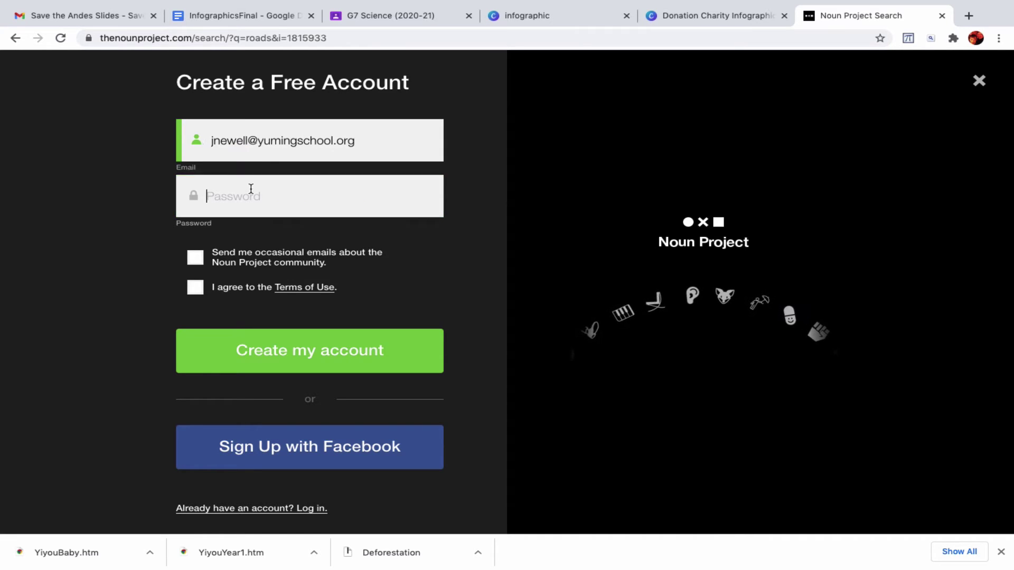
pyautogui.write('••••••••')
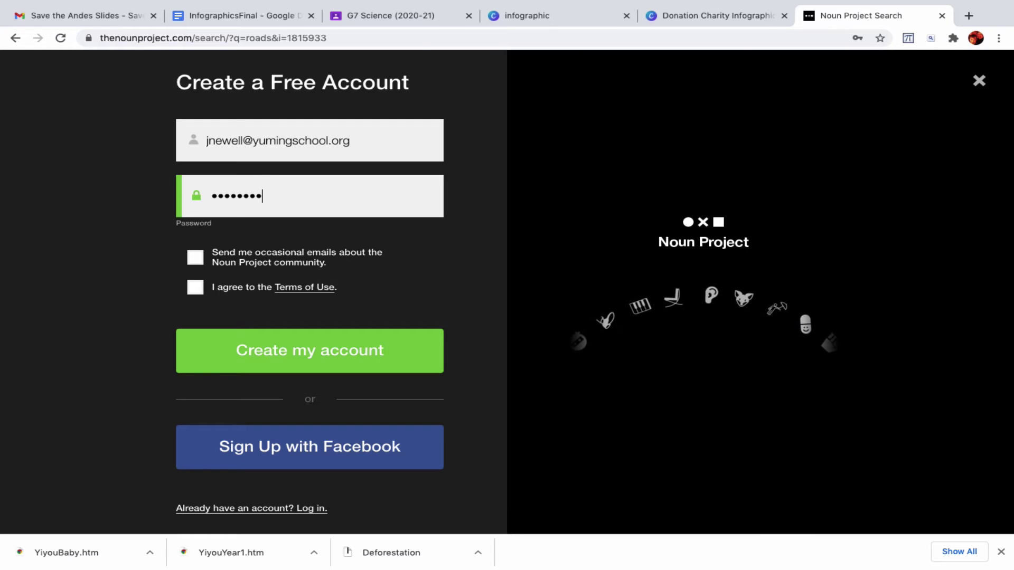
# - Accept the Terms of Use, pass reCAPTCHA and submit the account sign-up
pyautogui.click(222, 346)
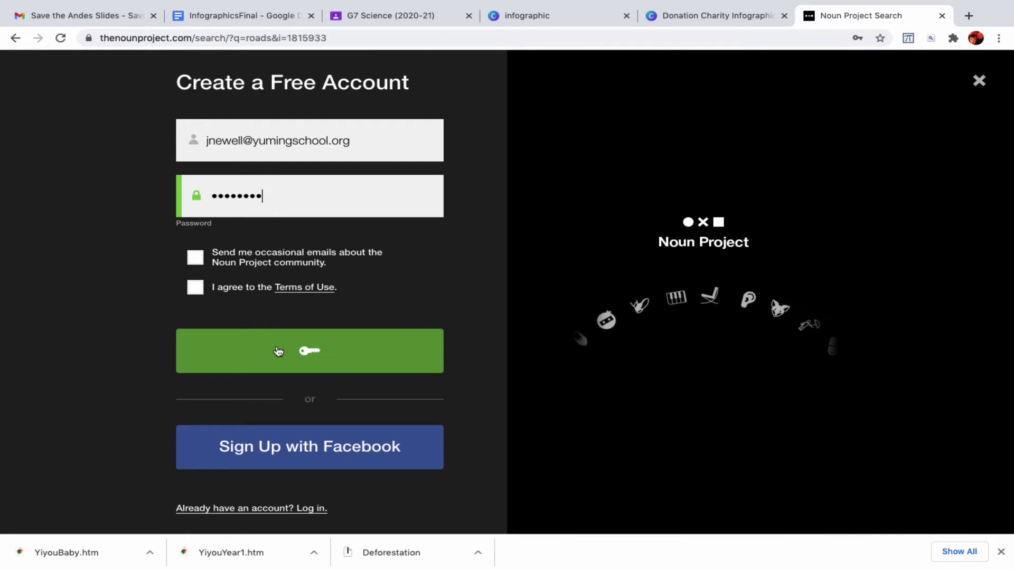
pyautogui.click(195, 288)
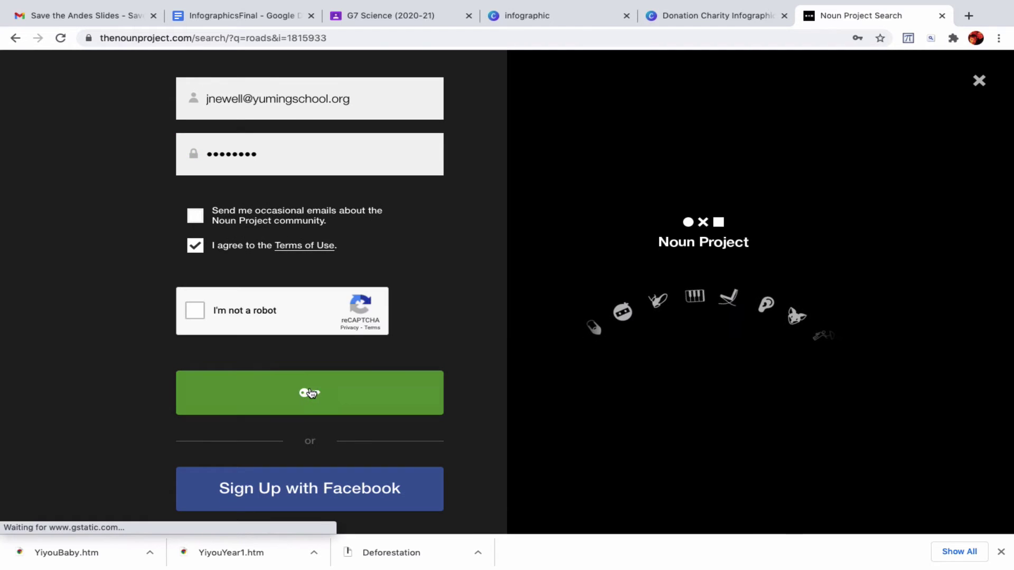
pyautogui.click(198, 311)
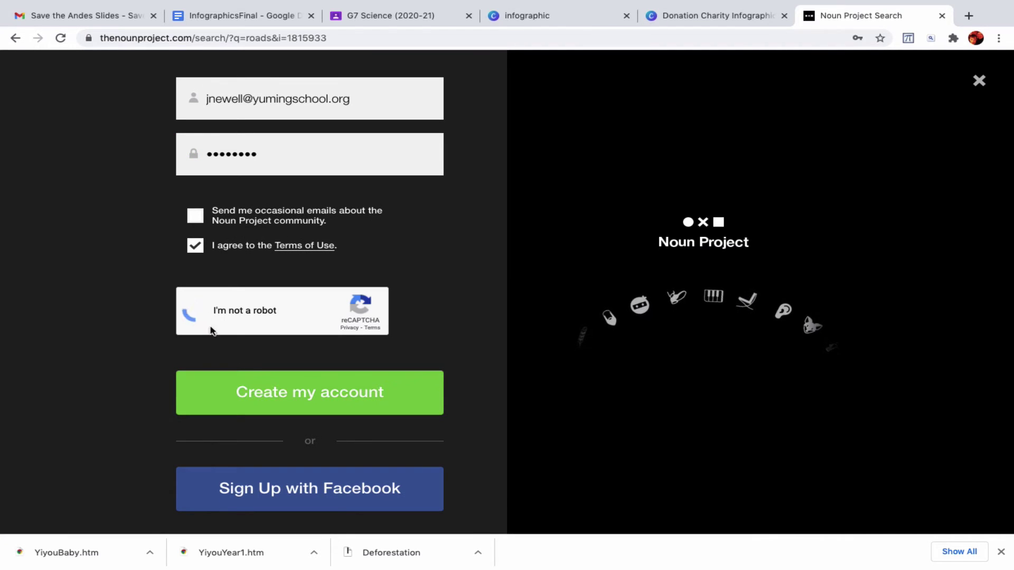
pyautogui.click(335, 391)
pyautogui.scroll(-1, 335, 393)
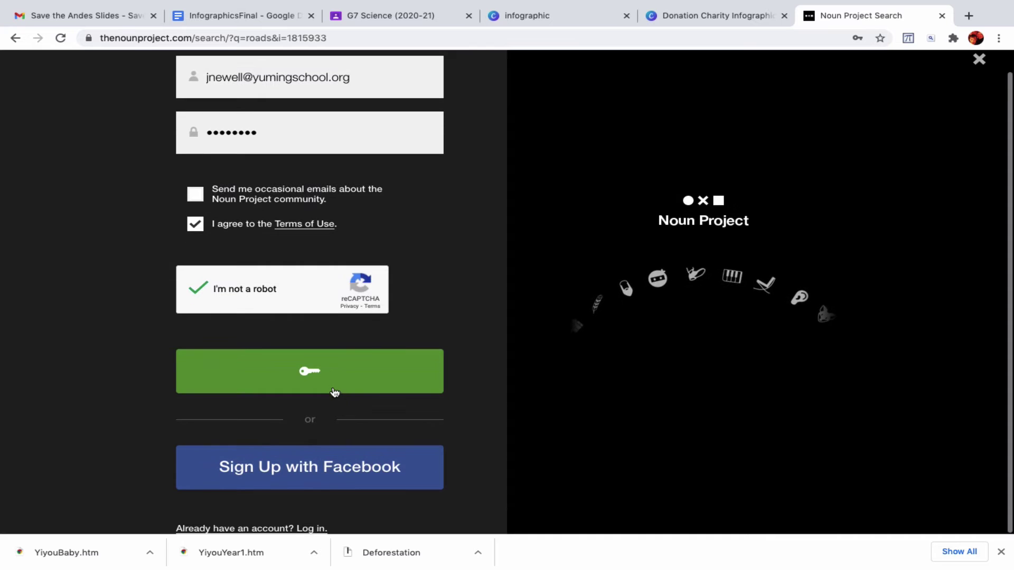
pyautogui.click(319, 364)
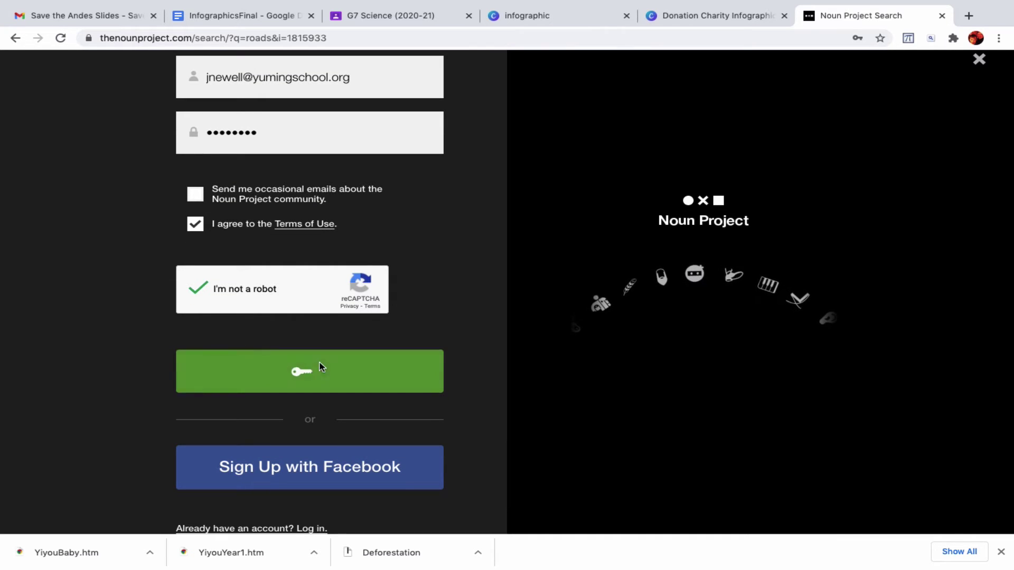
pyautogui.moveTo(93, 18)
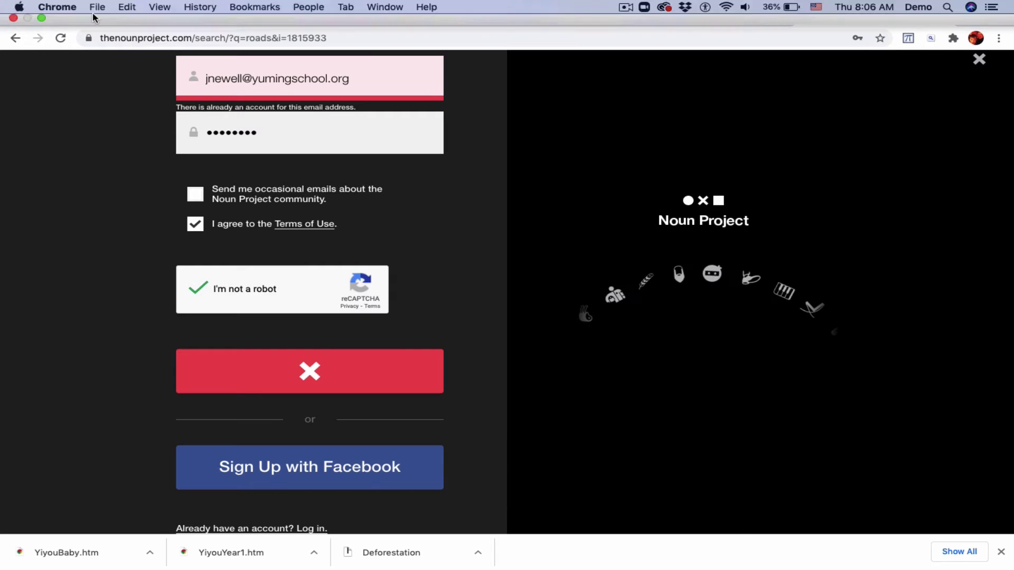
# - Retry the Road icon sign-up with a different Gmail address and password
pyautogui.click(16, 41)
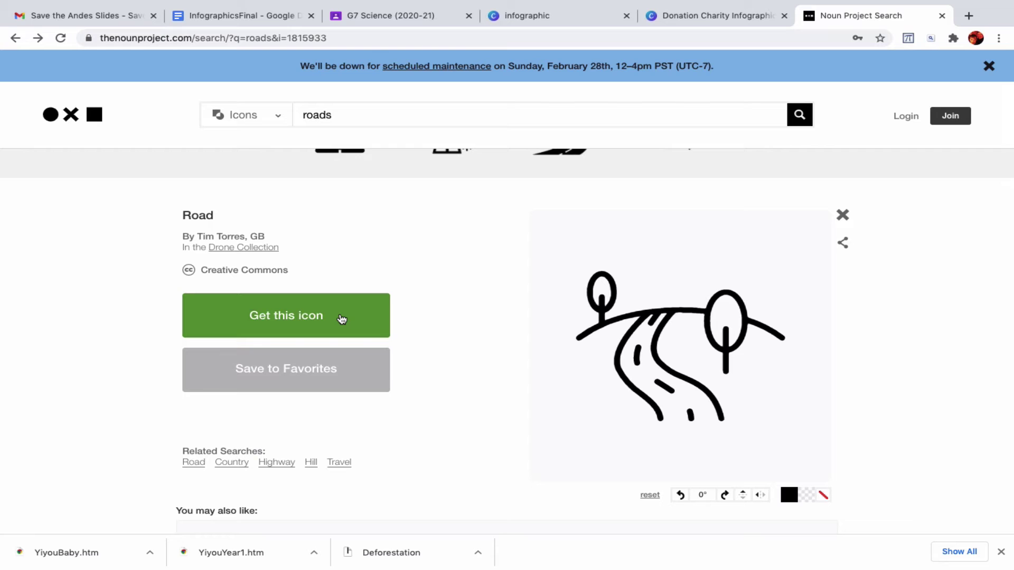
pyautogui.click(342, 318)
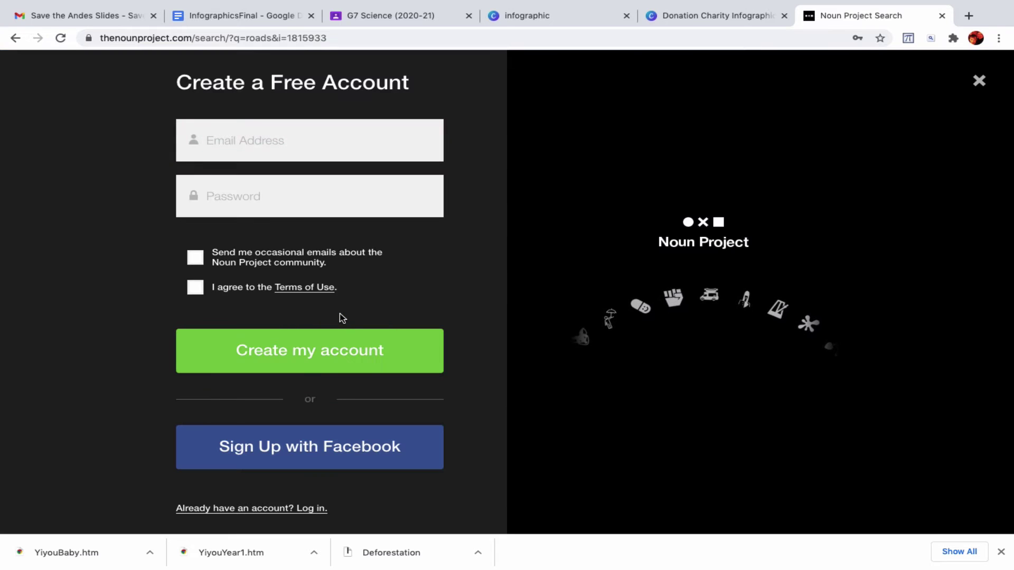
pyautogui.click(266, 151)
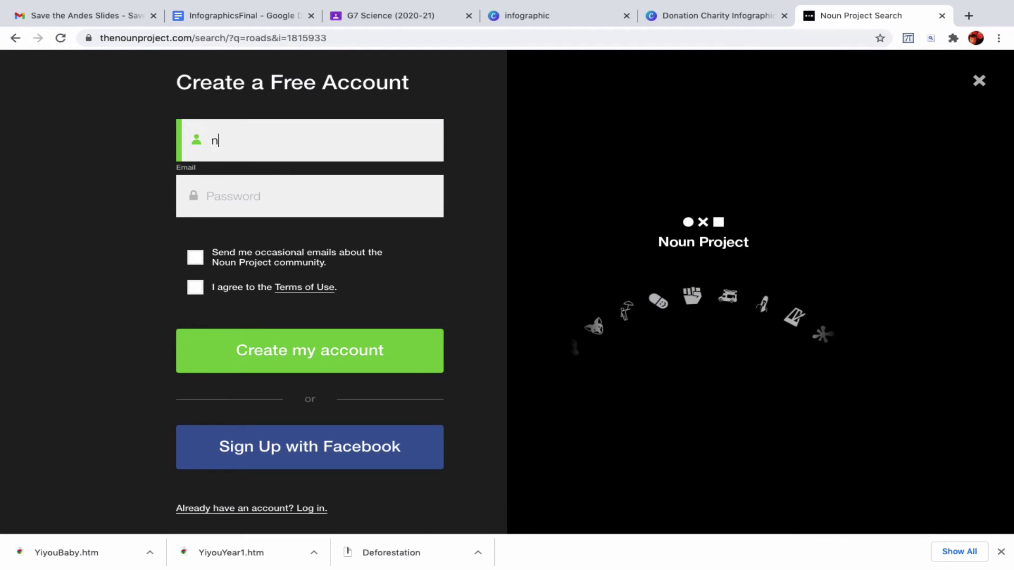
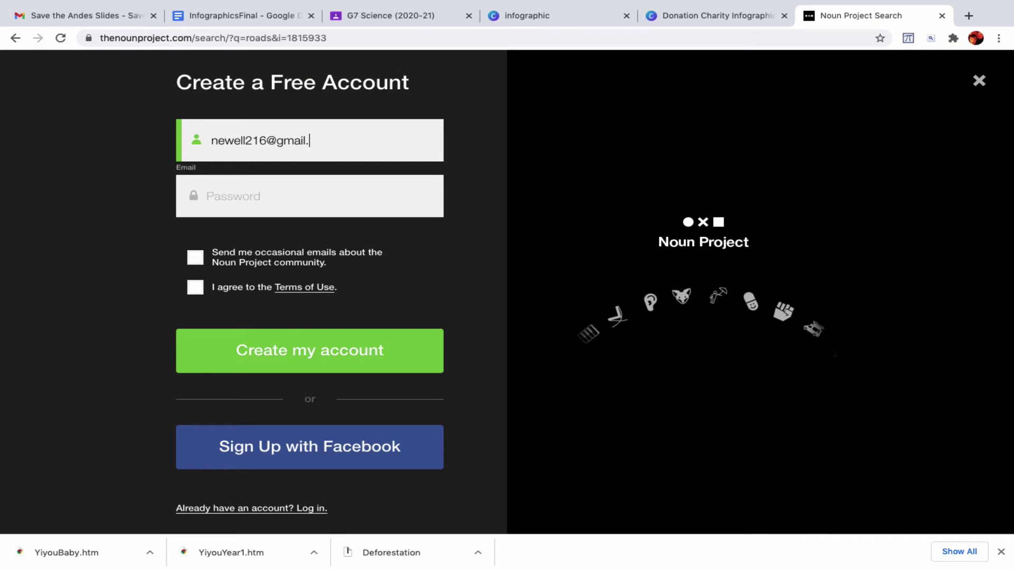
pyautogui.press('Tab')
pyautogui.write('••')
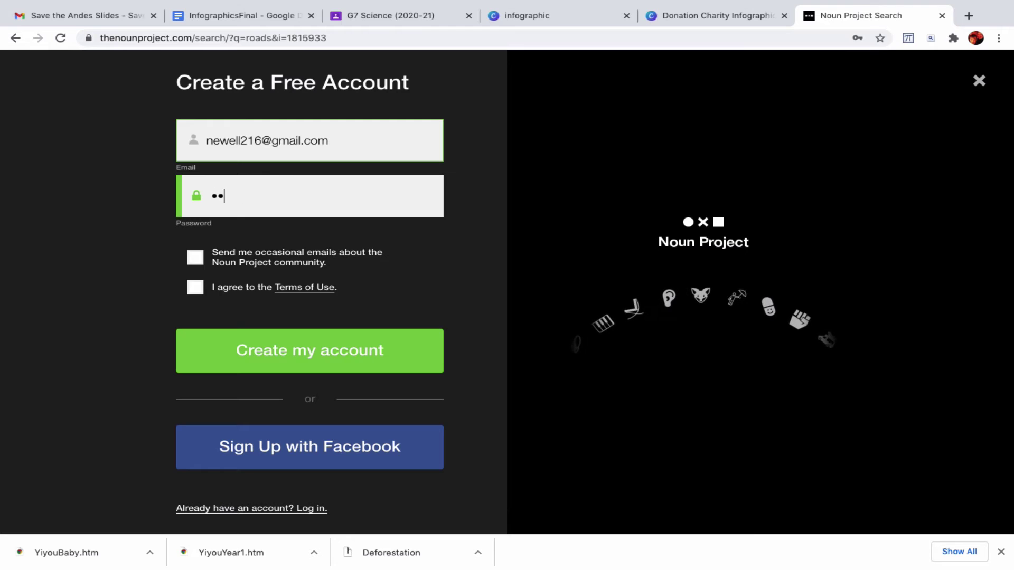
pyautogui.write('••••')
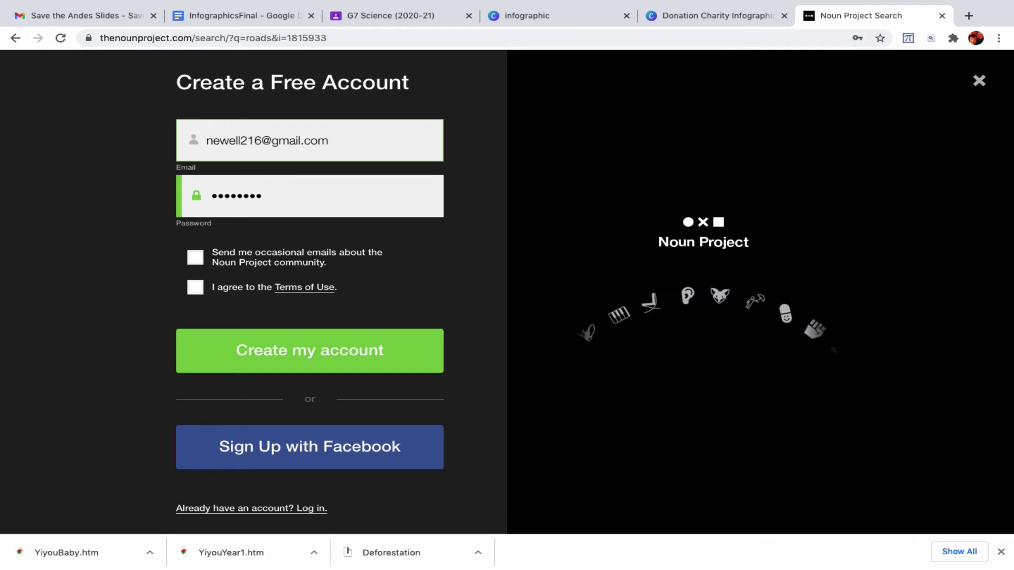
pyautogui.click(297, 351)
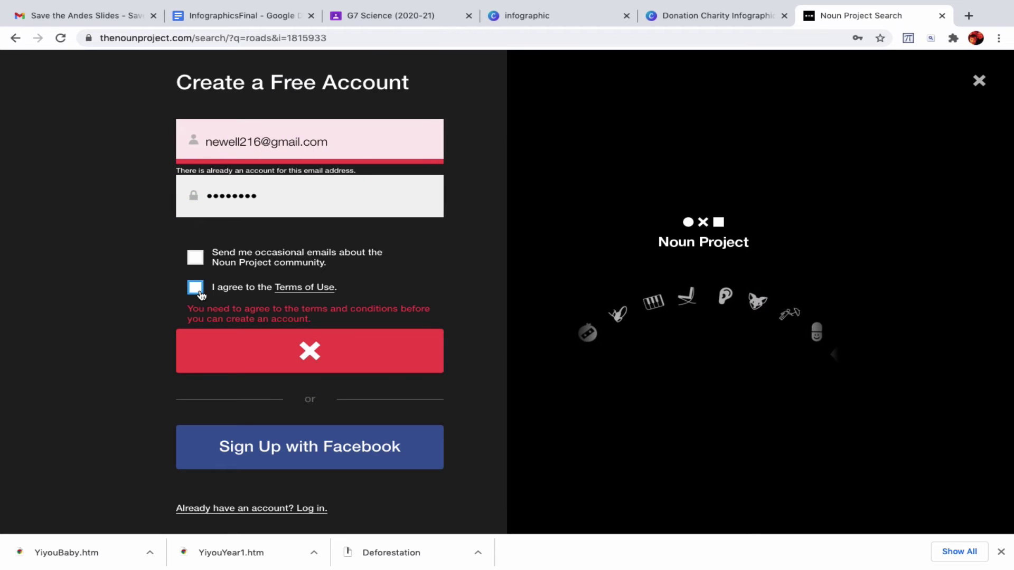
# - Accept the terms, pass reCAPTCHA, resubmit, then back out to the roads results
pyautogui.click(196, 289)
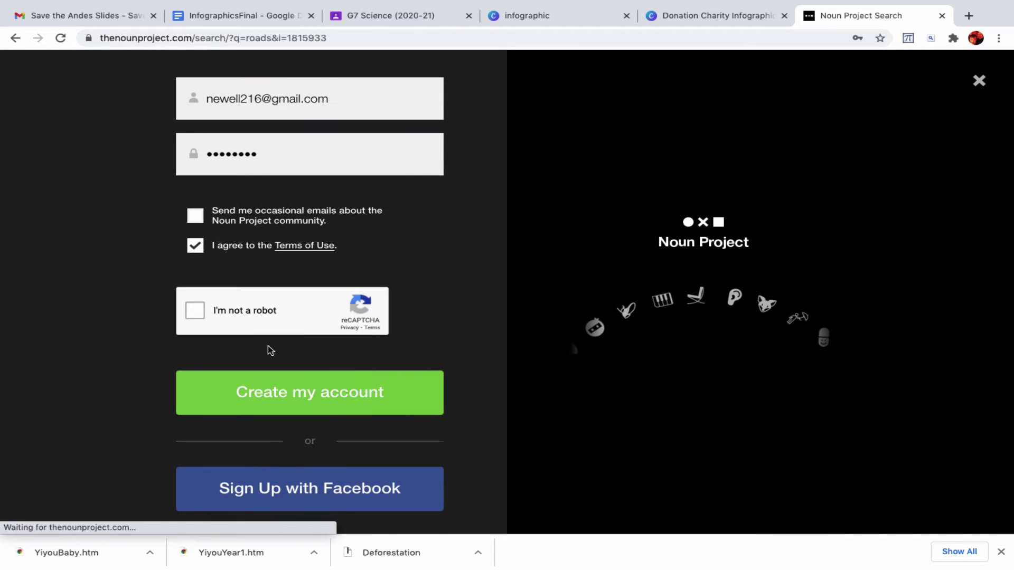
pyautogui.click(194, 311)
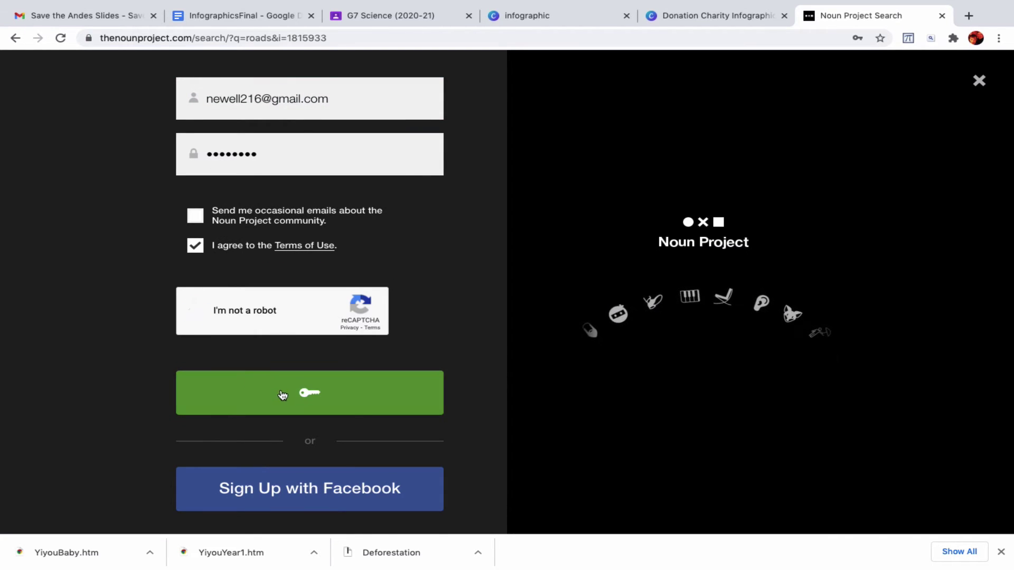
pyautogui.click(289, 395)
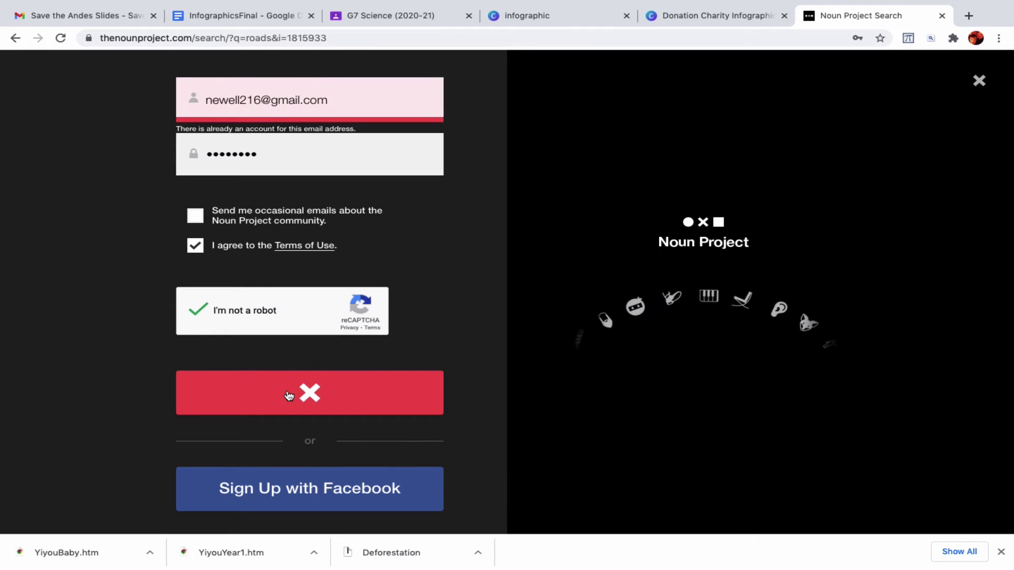
pyautogui.click(16, 38)
pyautogui.click(16, 38)
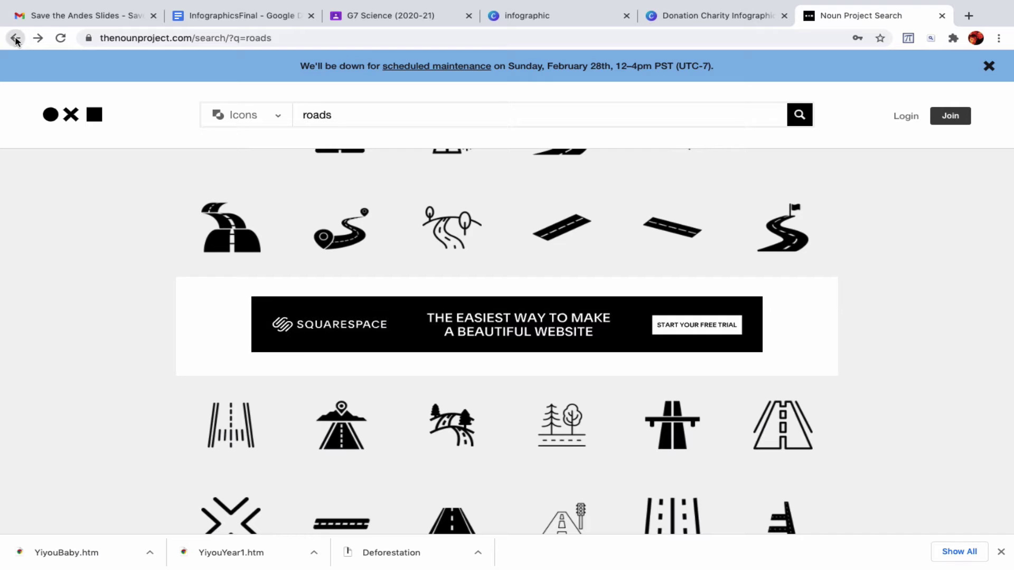
# - Log in to Noun Project with the school e-mail and the account password
pyautogui.click(16, 38)
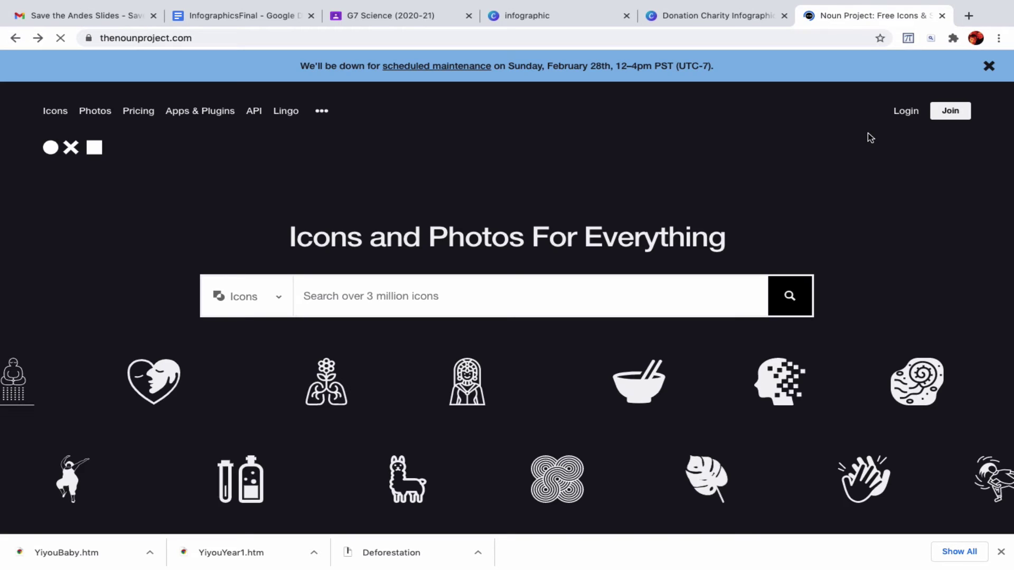
pyautogui.click(904, 112)
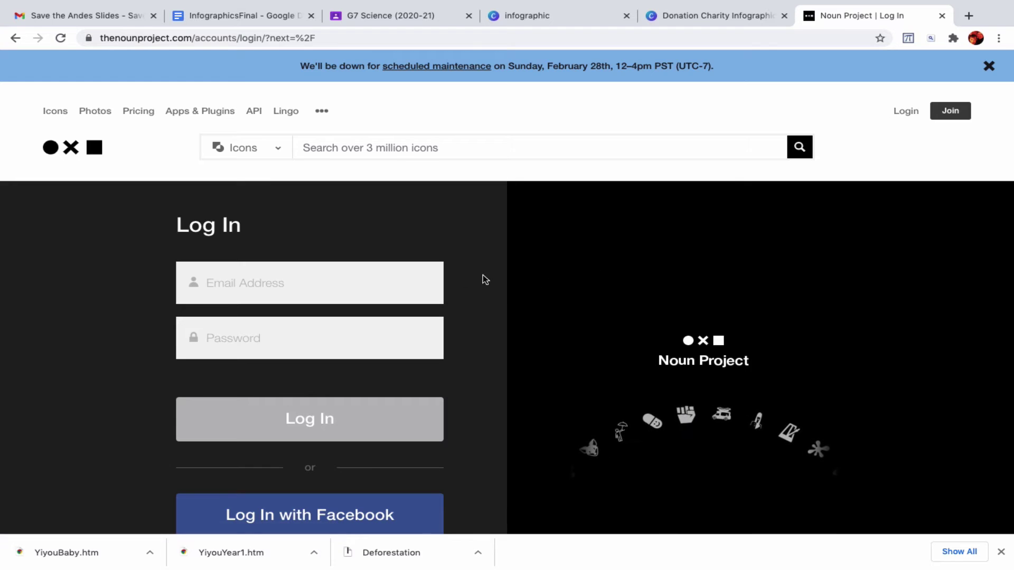
pyautogui.click(405, 282)
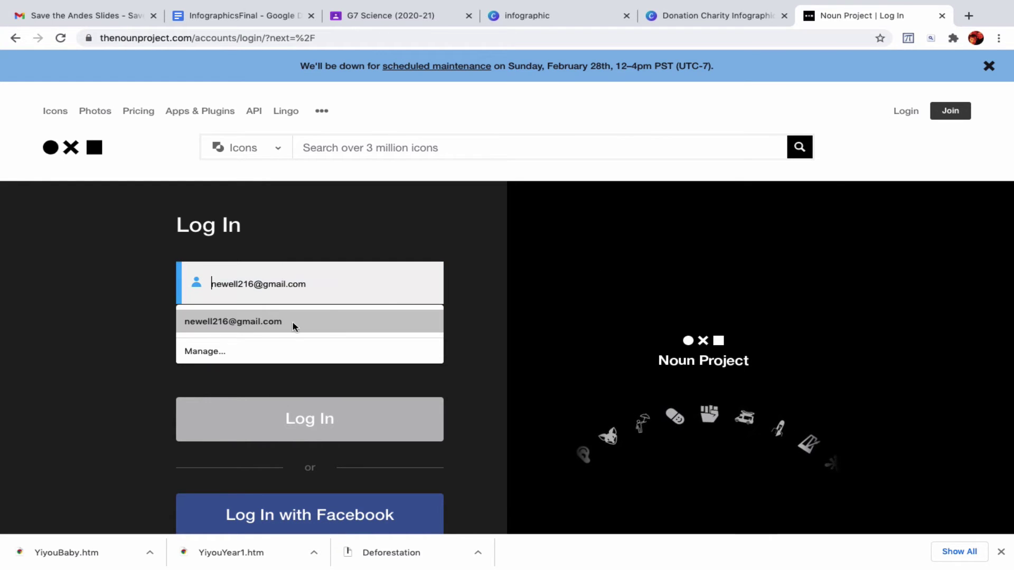
pyautogui.click(257, 322)
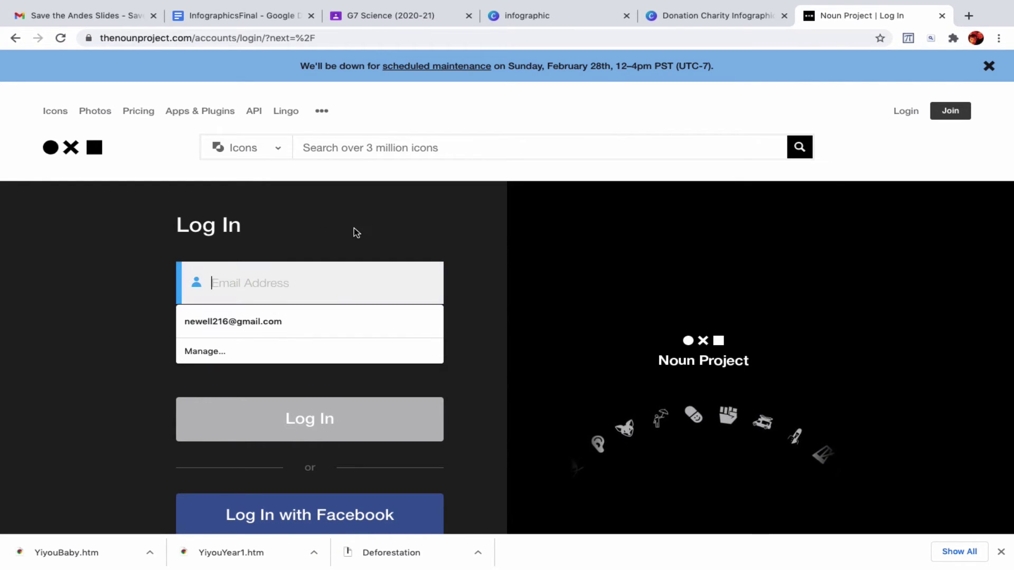
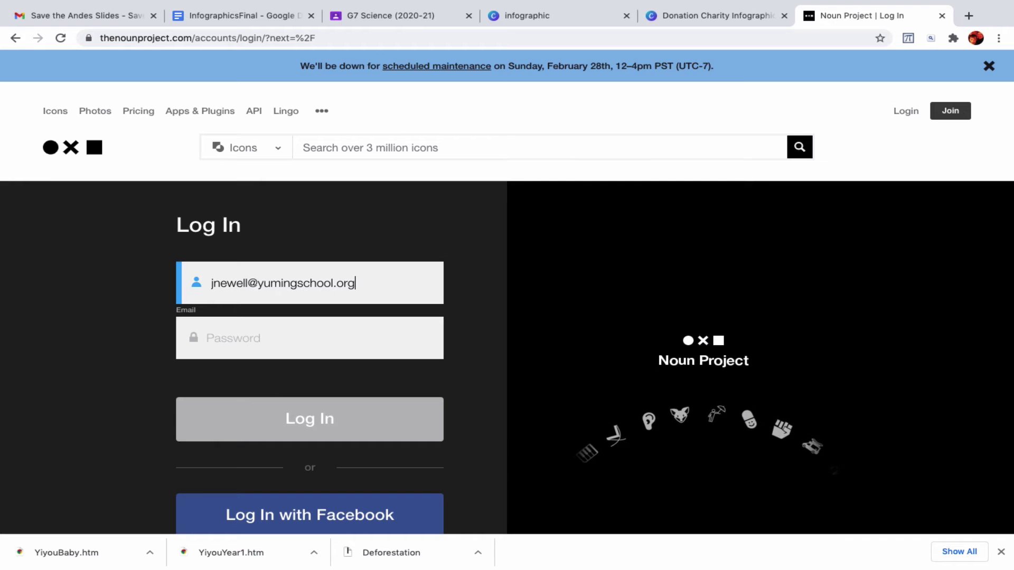
pyautogui.click(302, 342)
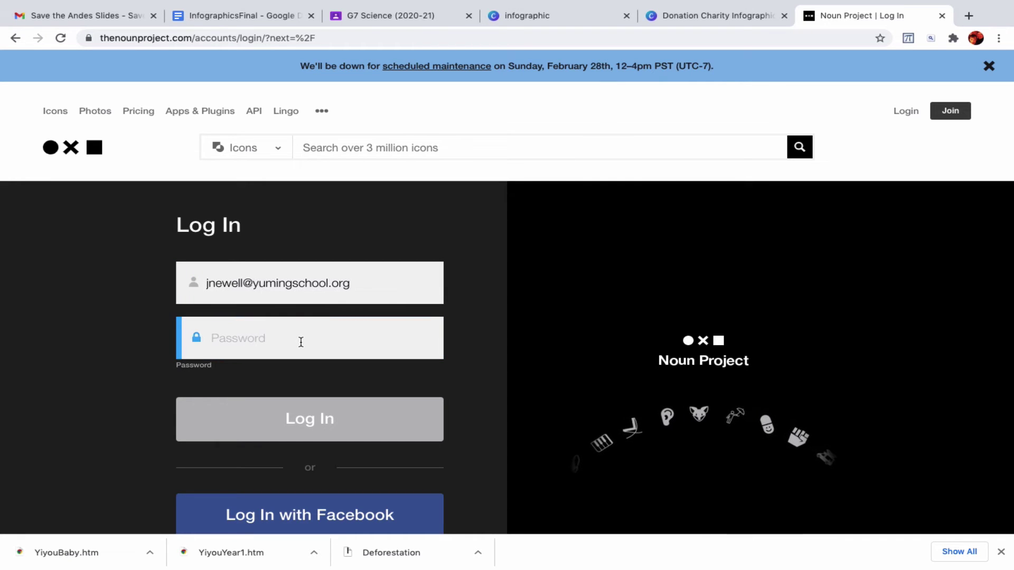
pyautogui.scroll(-2, 302, 344)
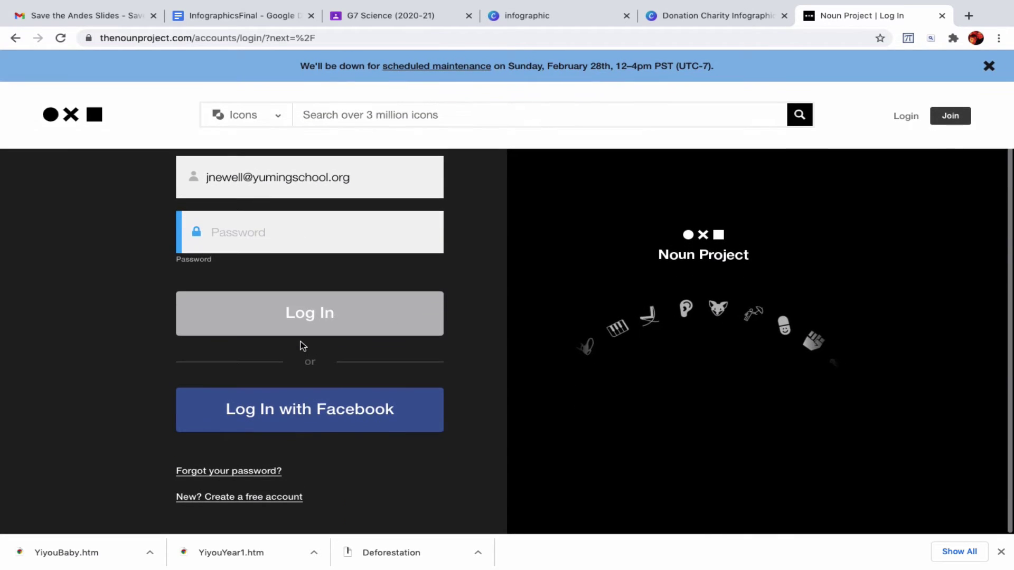
pyautogui.scroll(1, 302, 346)
pyautogui.write('********')
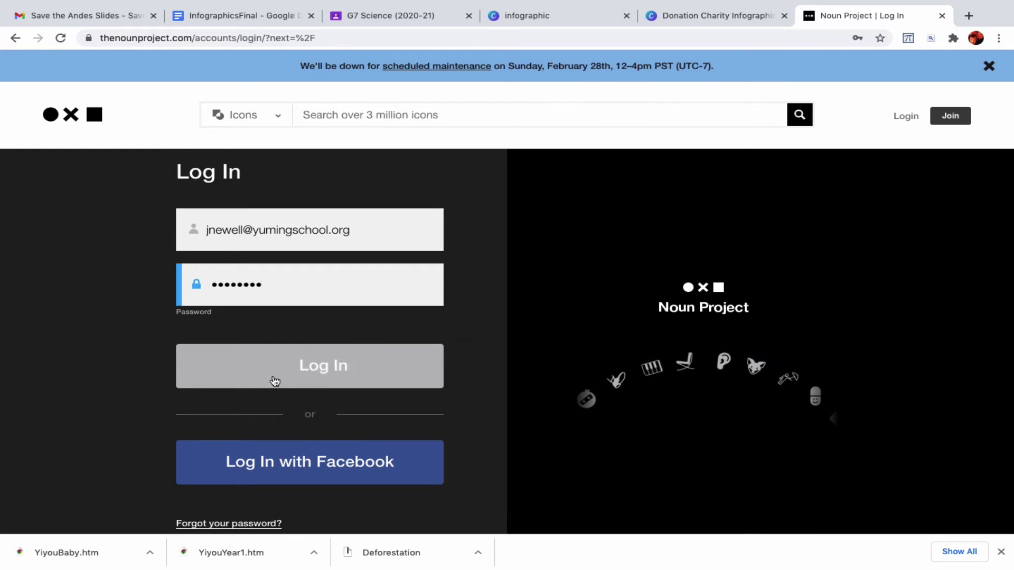
pyautogui.scroll(-1, 312, 394)
pyautogui.click(307, 328)
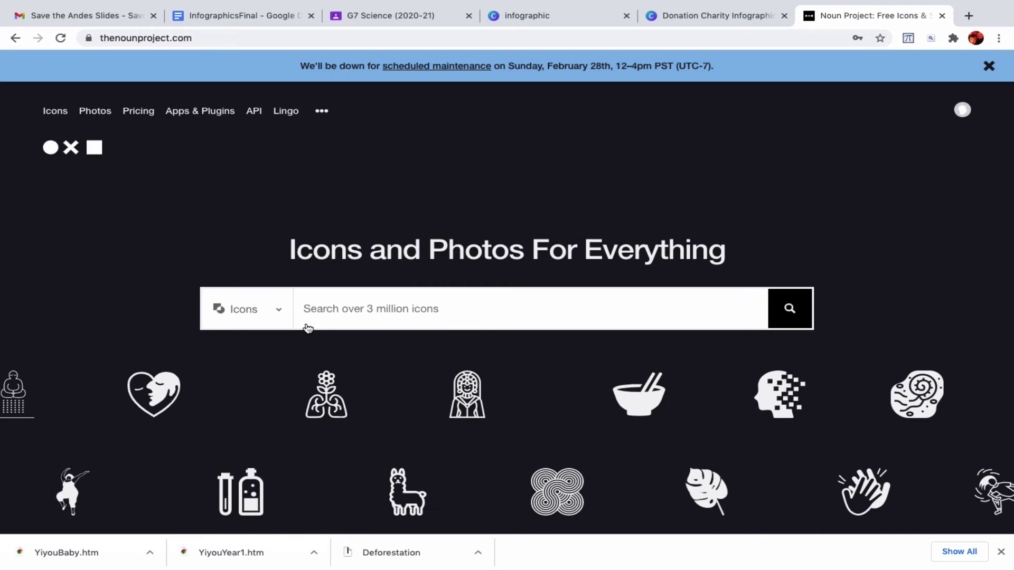
# - Search icons for 'roads' and open the Road icon with trees
pyautogui.scroll(-1, 422, 311)
pyautogui.click(420, 302)
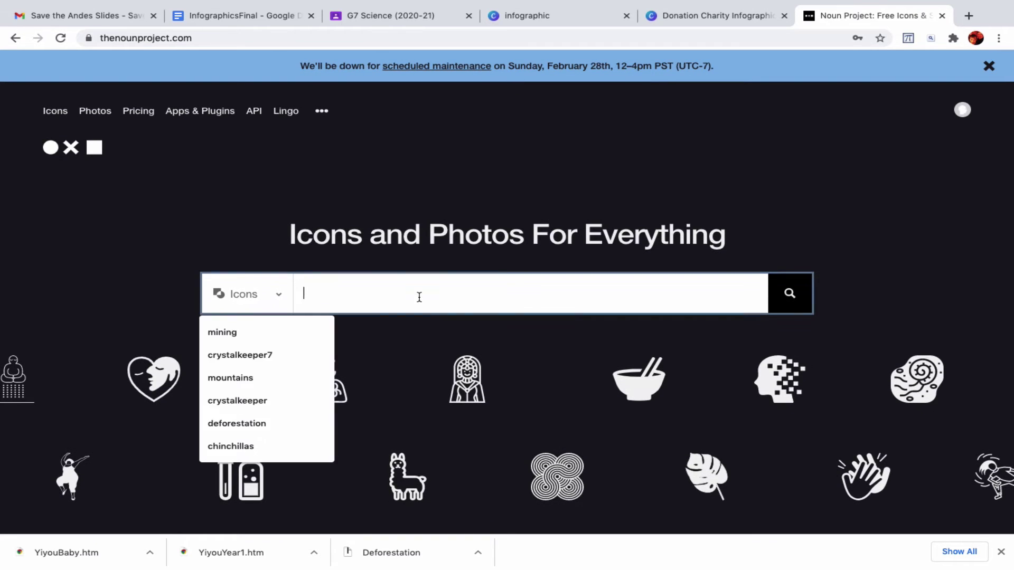
pyautogui.write('roads')
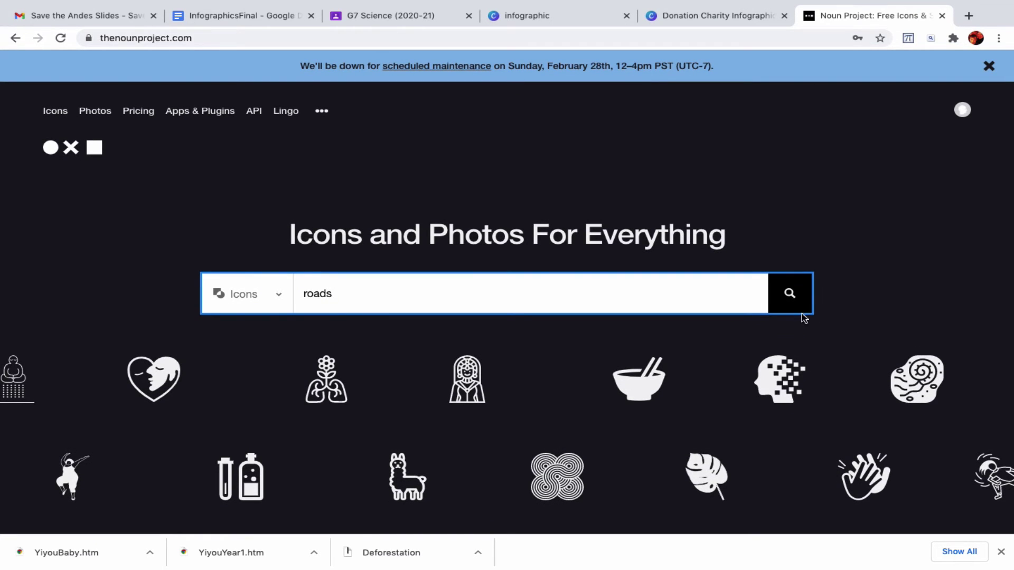
pyautogui.click(794, 299)
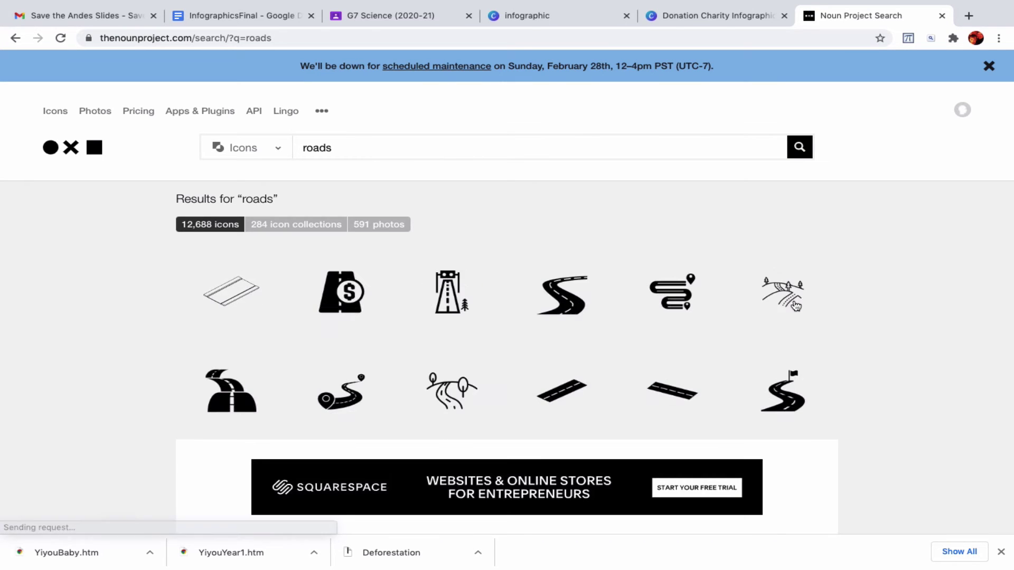
pyautogui.scroll(-1, 697, 324)
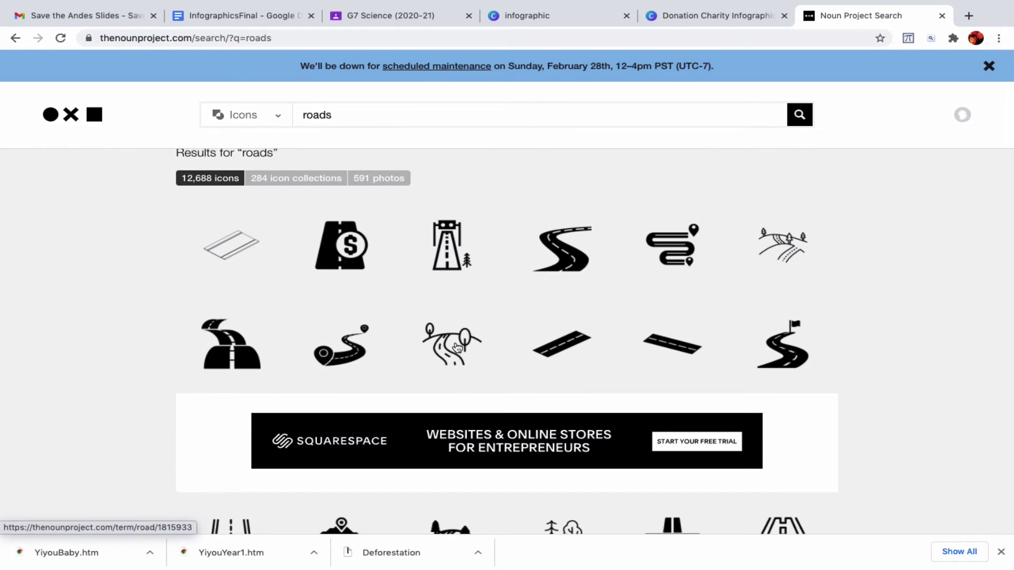
pyautogui.click(458, 347)
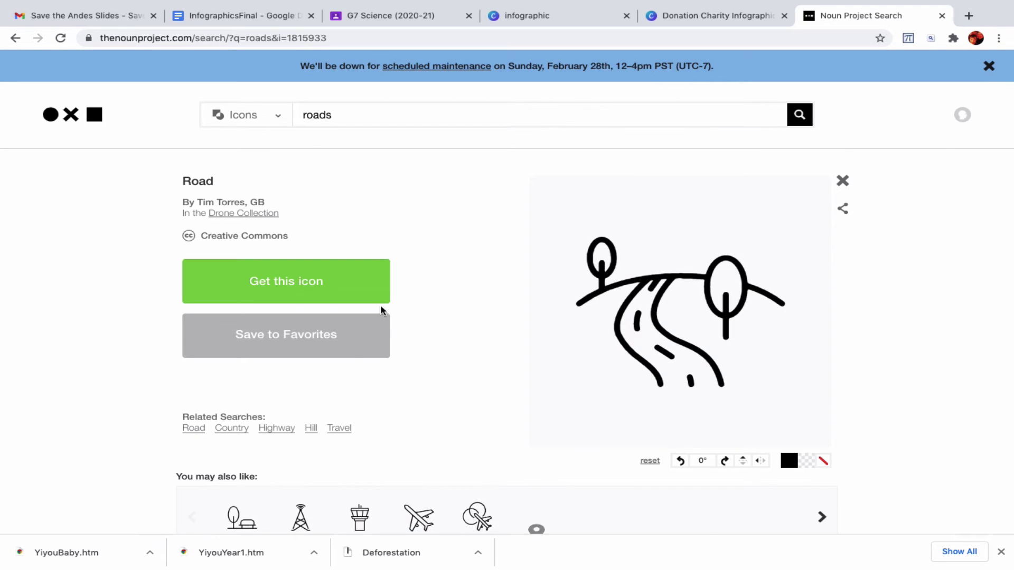
# - Choose the free Basic Download and save the Road icon as a PNG
pyautogui.click(348, 295)
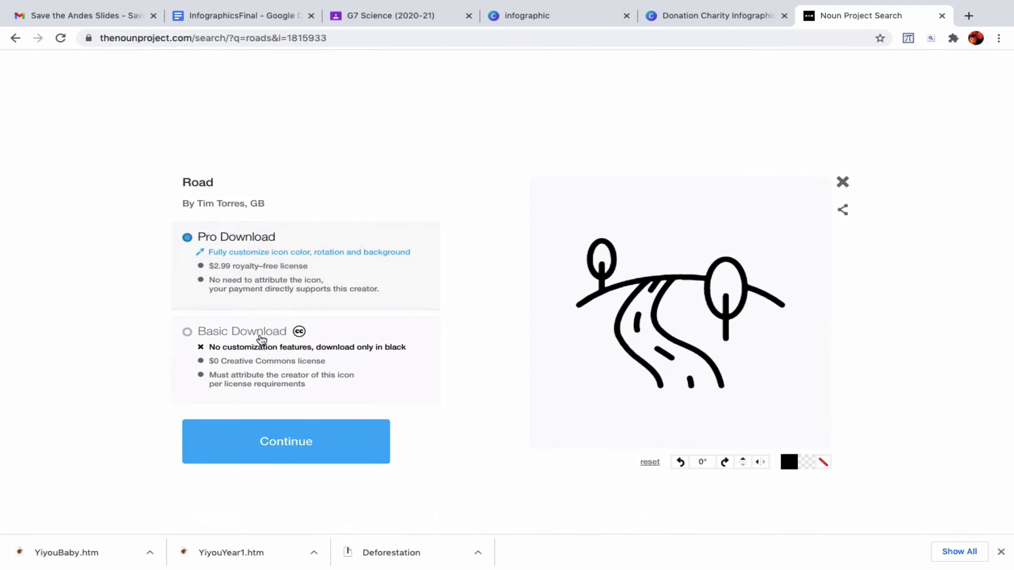
pyautogui.click(191, 335)
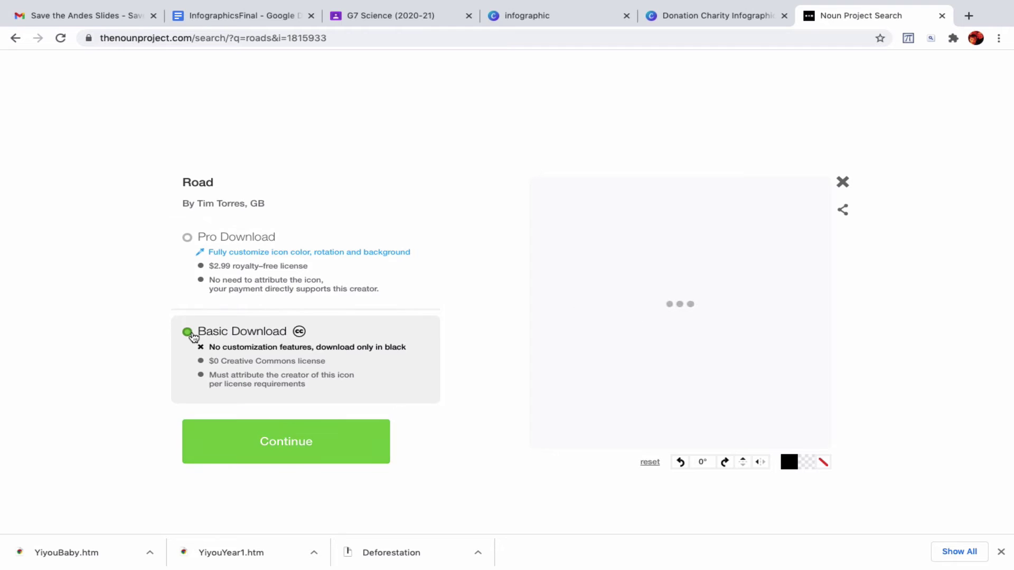
pyautogui.scroll(-1, 331, 333)
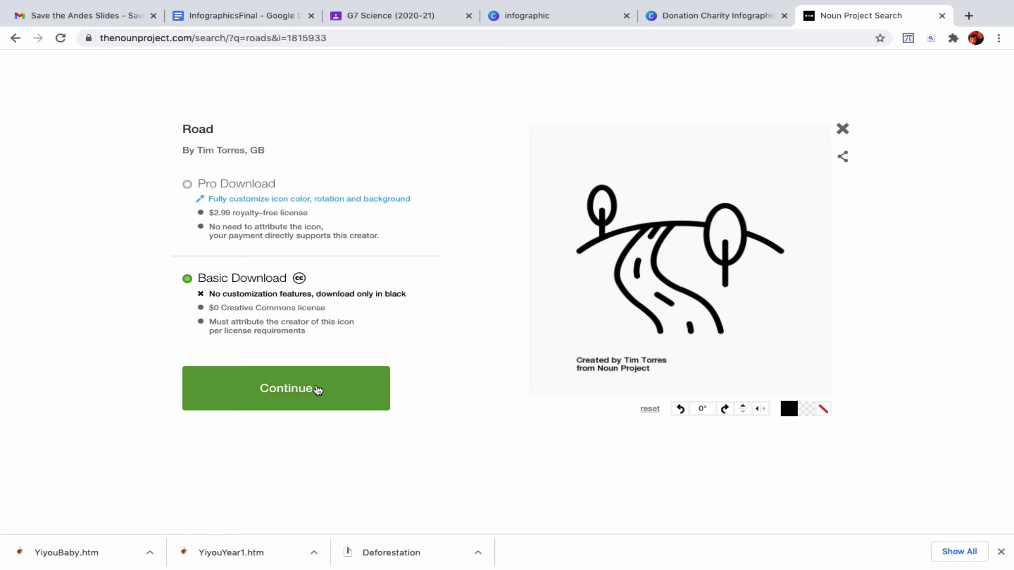
pyautogui.click(318, 390)
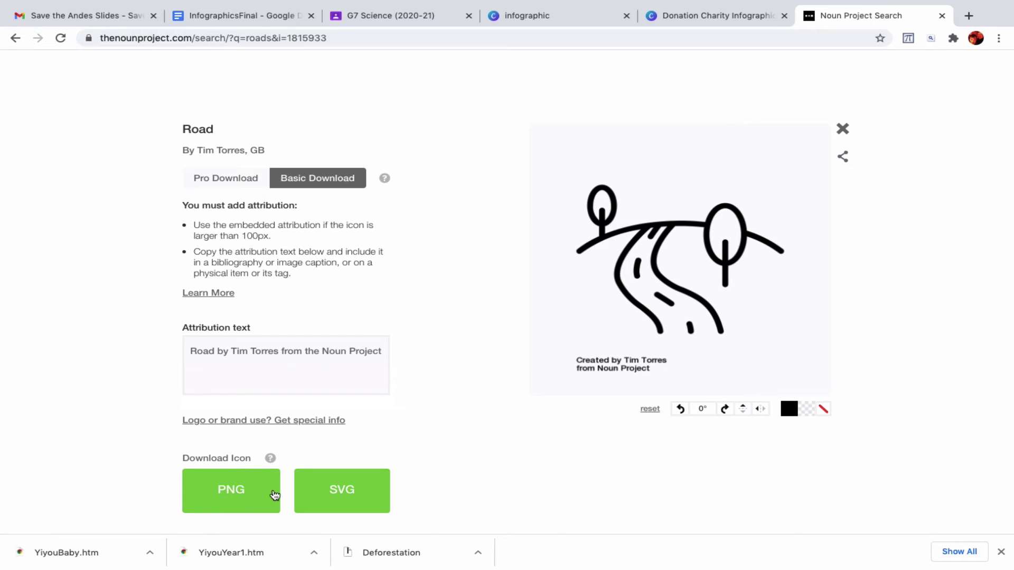
pyautogui.scroll(-1, 371, 486)
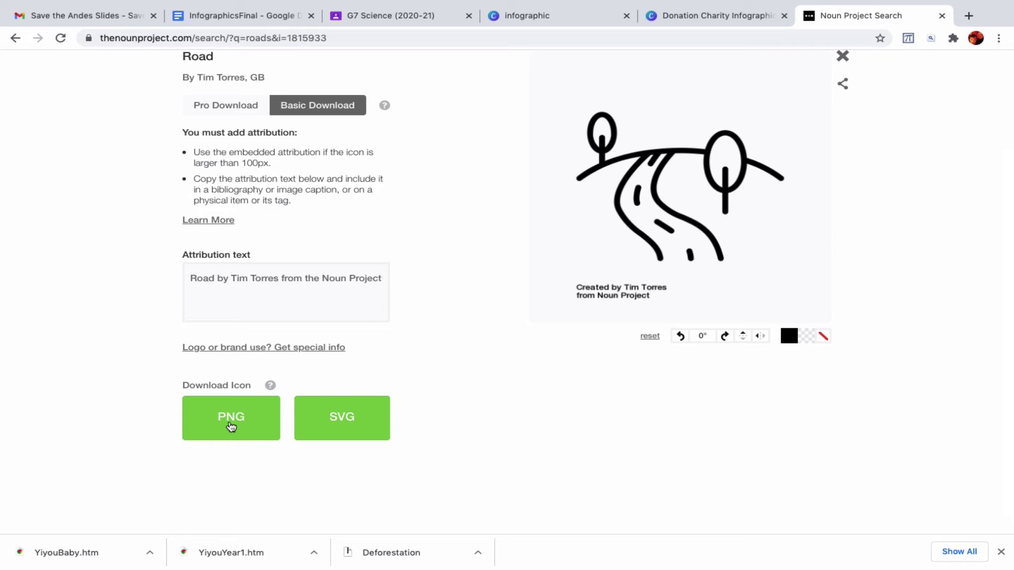
pyautogui.click(231, 427)
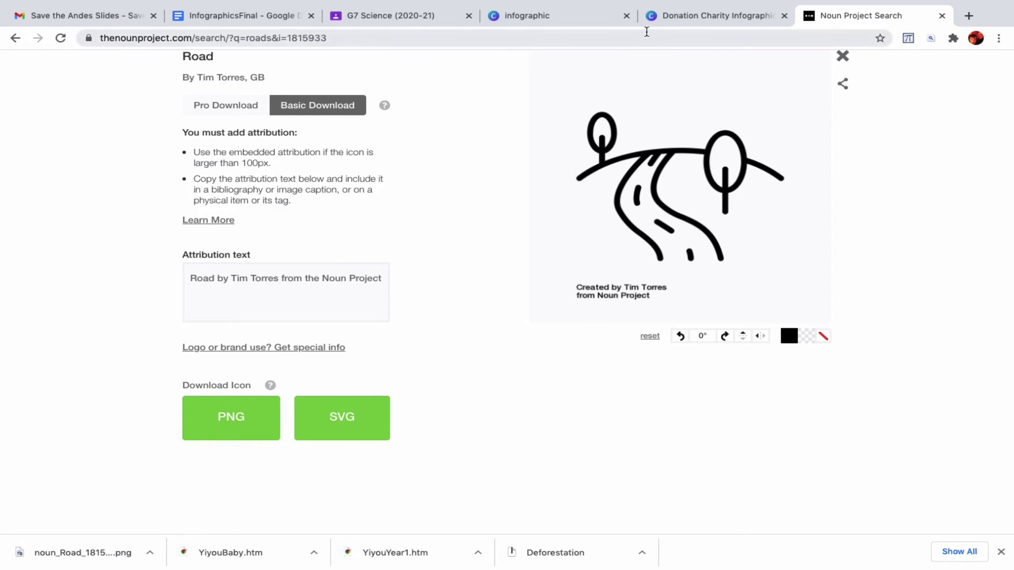
pyautogui.click(534, 18)
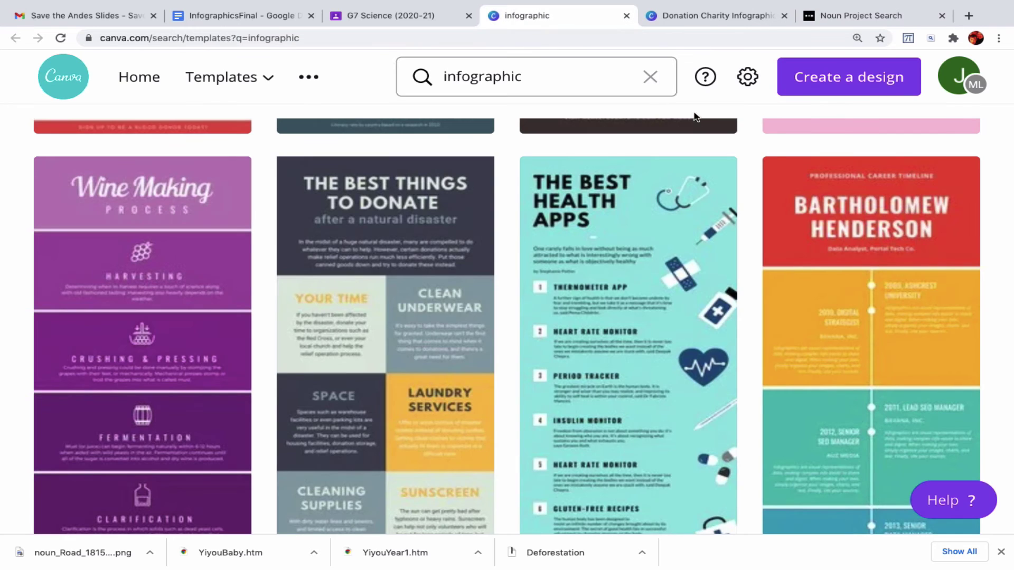
# - Upload the road PNG into the Negative Impacts of Roads design and place it over the title area
pyautogui.click(708, 19)
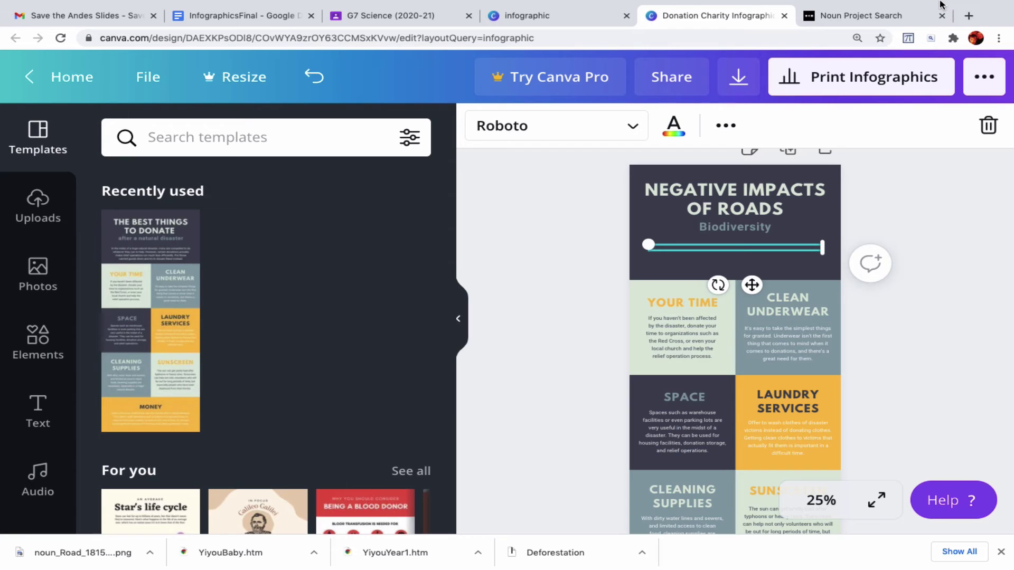
pyautogui.click(691, 341)
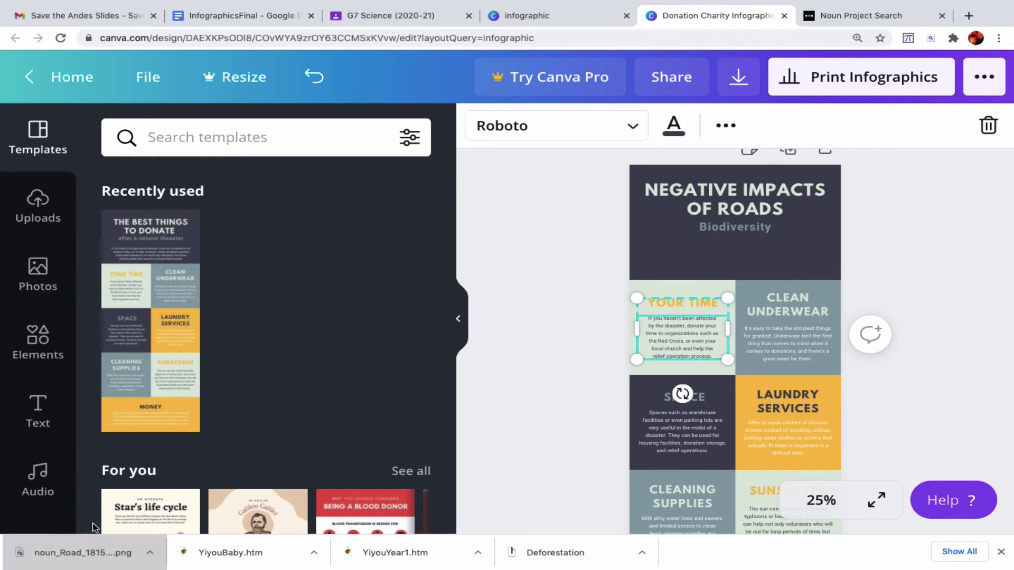
pyautogui.moveTo(94, 528); pyautogui.dragTo(660, 262)
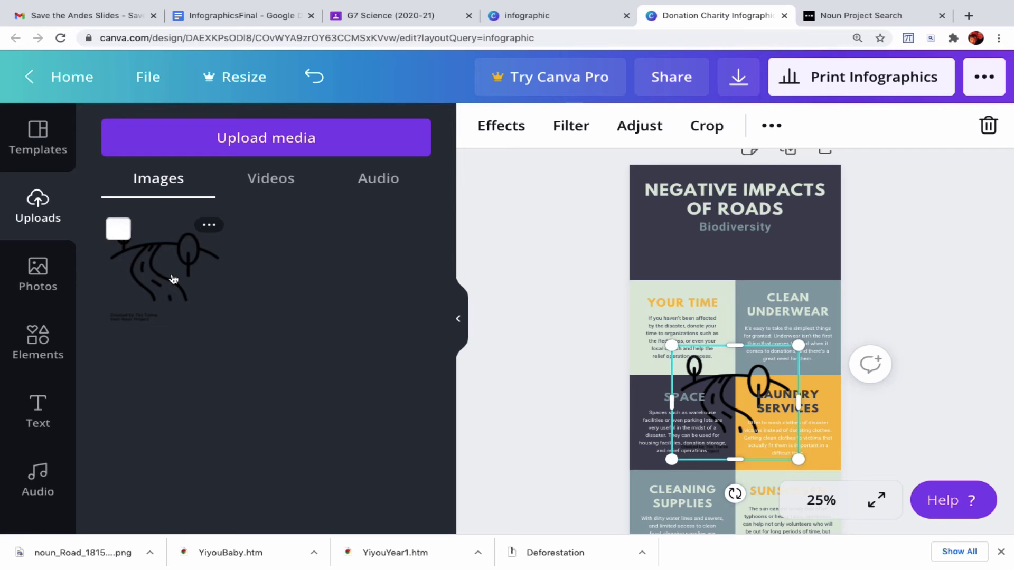
pyautogui.moveTo(173, 279); pyautogui.dragTo(687, 249)
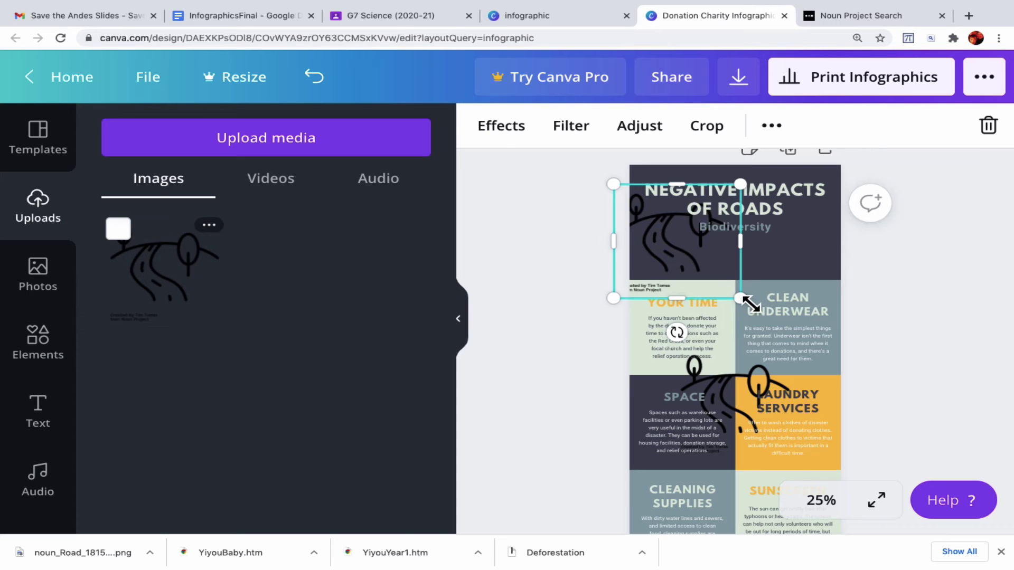
# - Shrink the placed road image and move it to the header's left edge
pyautogui.moveTo(740, 298); pyautogui.dragTo(734, 259)
pyautogui.click(654, 239)
pyautogui.click(645, 216)
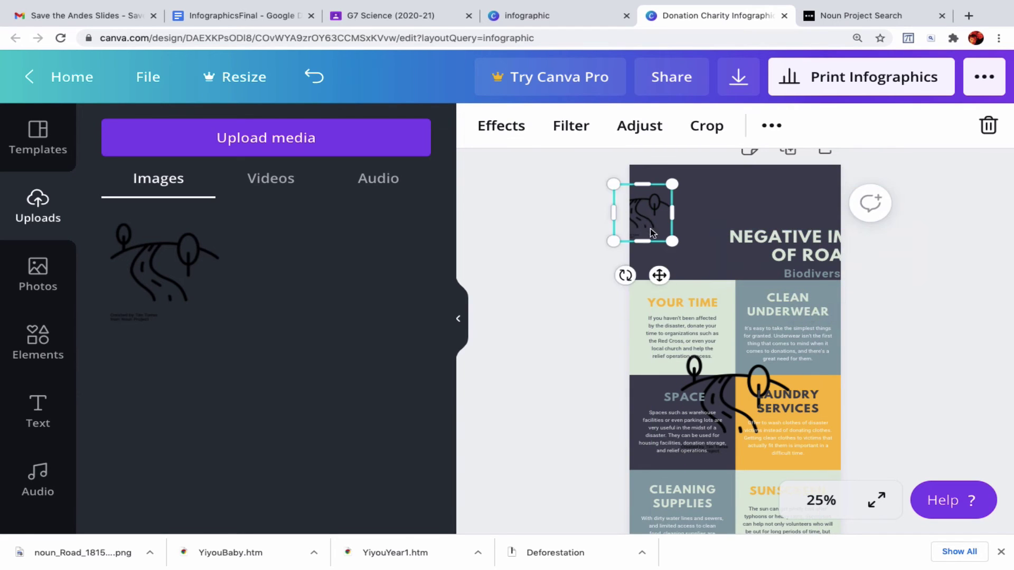
pyautogui.moveTo(654, 233); pyautogui.dragTo(661, 255)
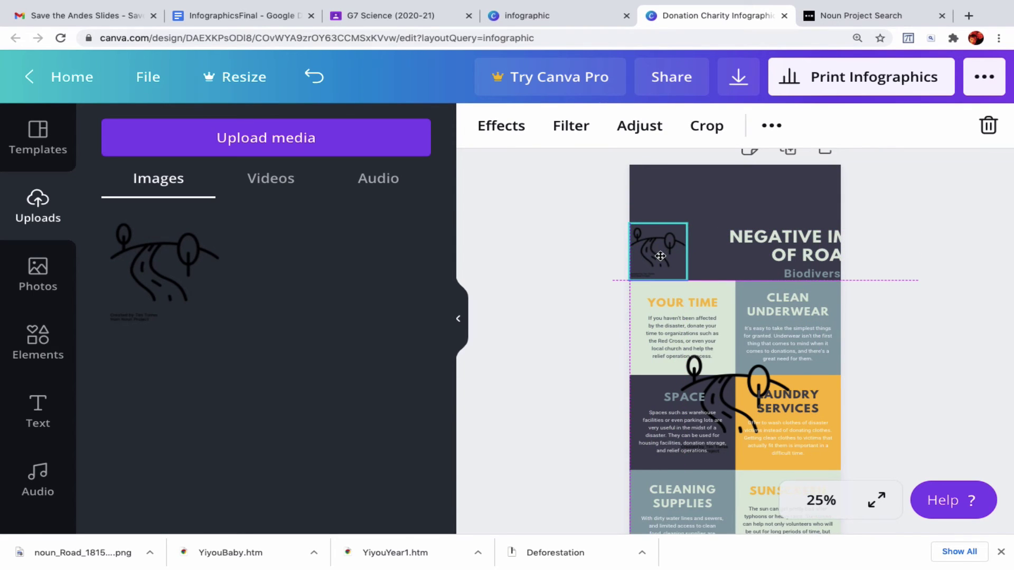
# - Shrink the title text group, move it to the top of the header, and nudge the icon up
pyautogui.click(751, 226)
pyautogui.moveTo(751, 226); pyautogui.dragTo(670, 179)
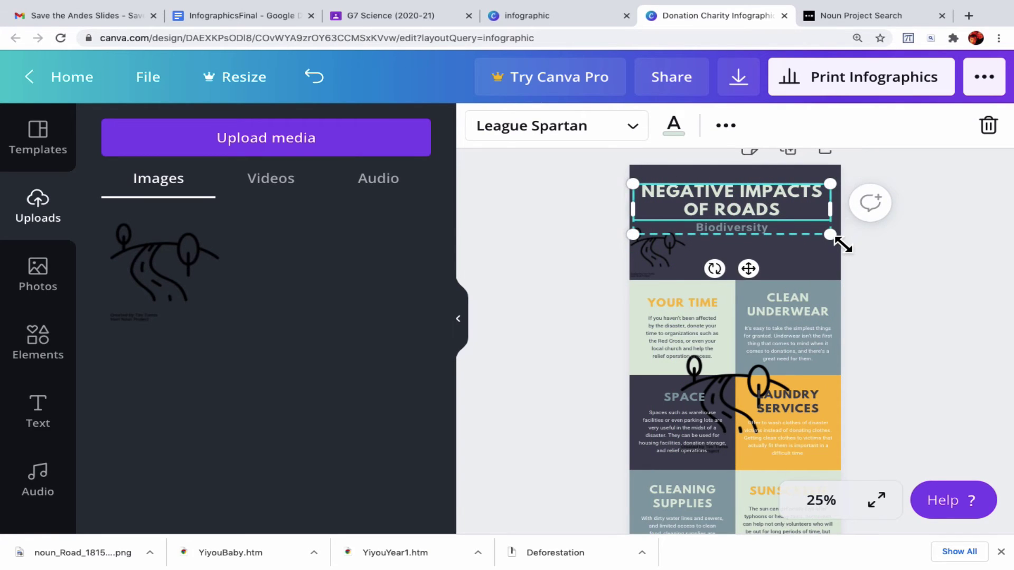
pyautogui.moveTo(843, 246); pyautogui.dragTo(819, 227)
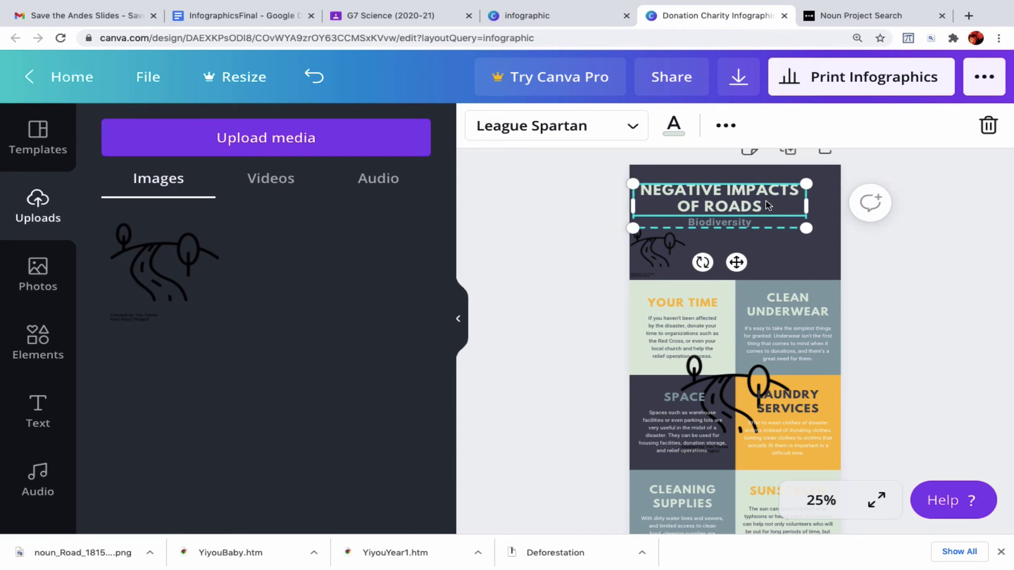
pyautogui.moveTo(777, 197); pyautogui.dragTo(778, 190)
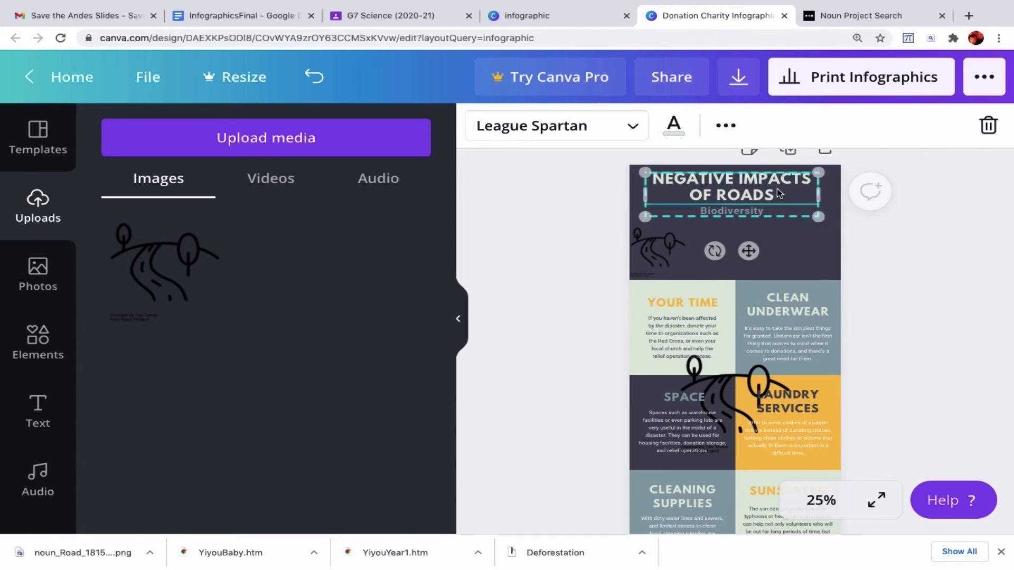
pyautogui.click(804, 259)
pyautogui.click(650, 254)
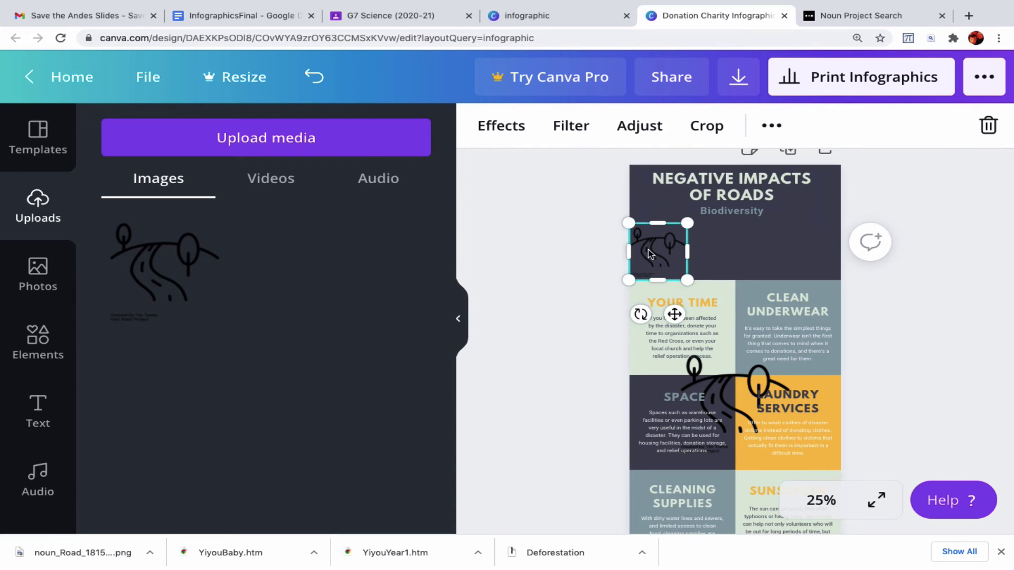
pyautogui.moveTo(653, 254); pyautogui.dragTo(653, 248)
pyautogui.click(750, 248)
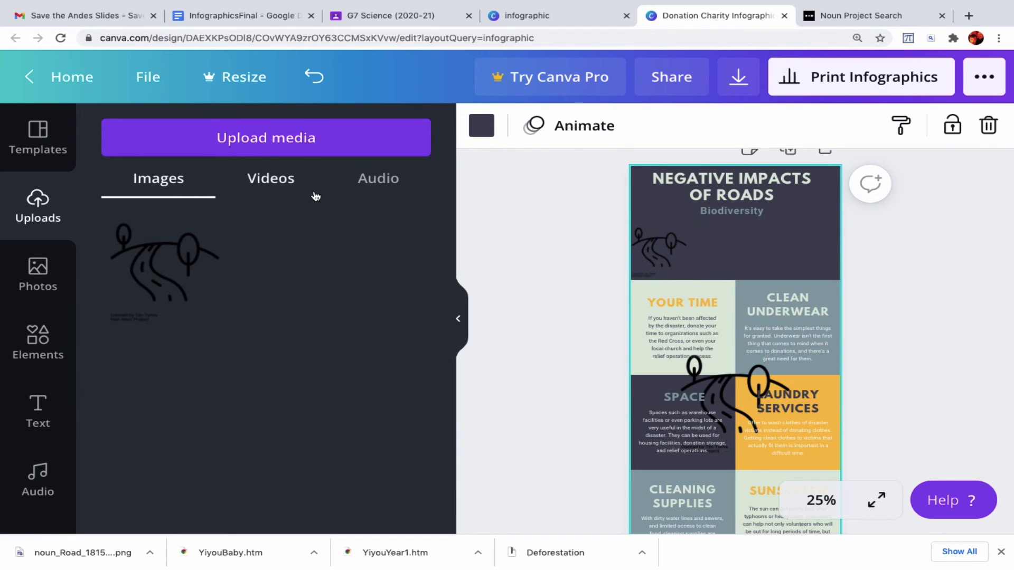
# - Set the page background colour to the dark green Default Colors swatch
pyautogui.click(488, 131)
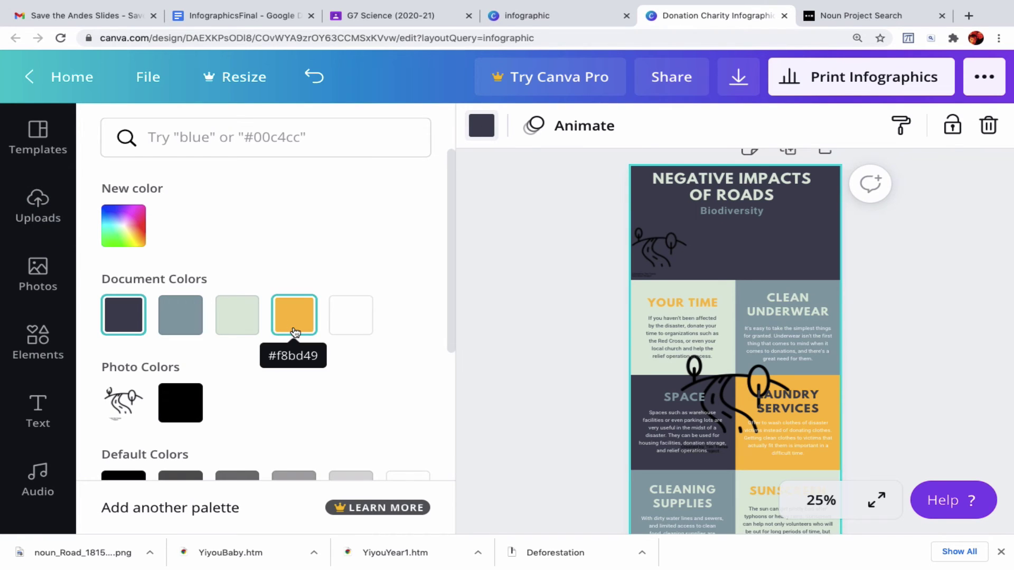
pyautogui.scroll(-1, 296, 331)
pyautogui.scroll(-3, 296, 332)
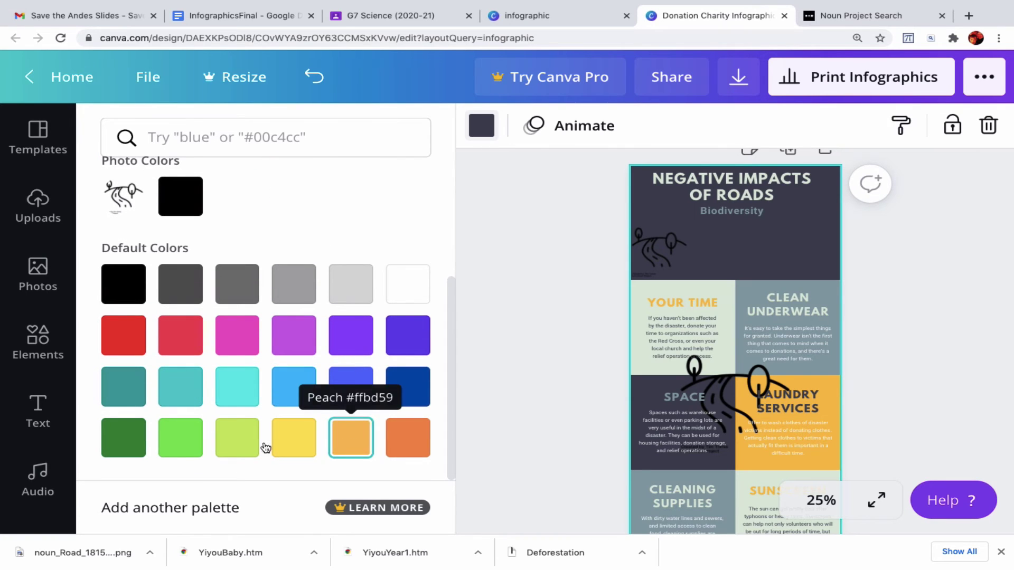
pyautogui.click(182, 435)
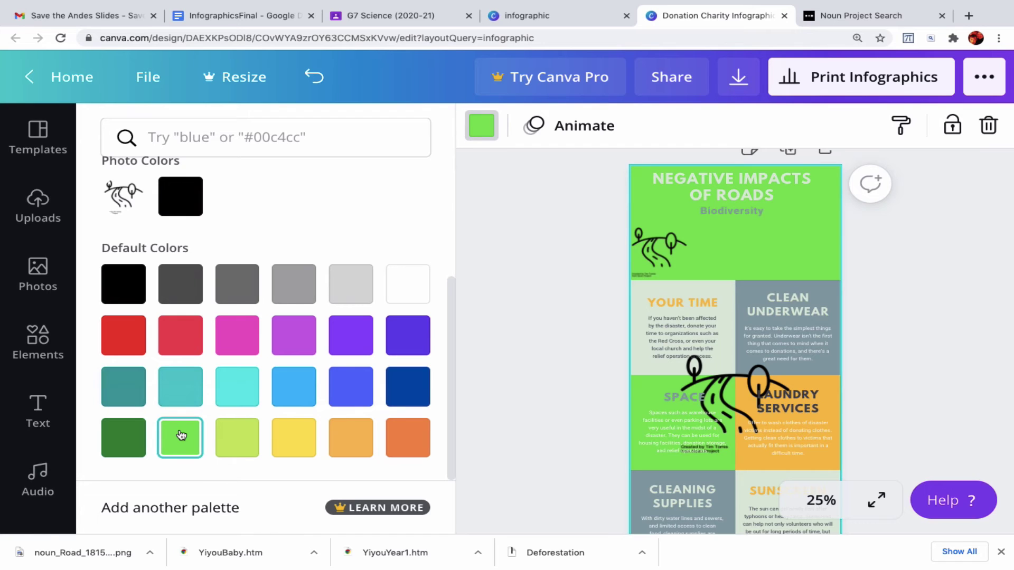
pyautogui.click(128, 439)
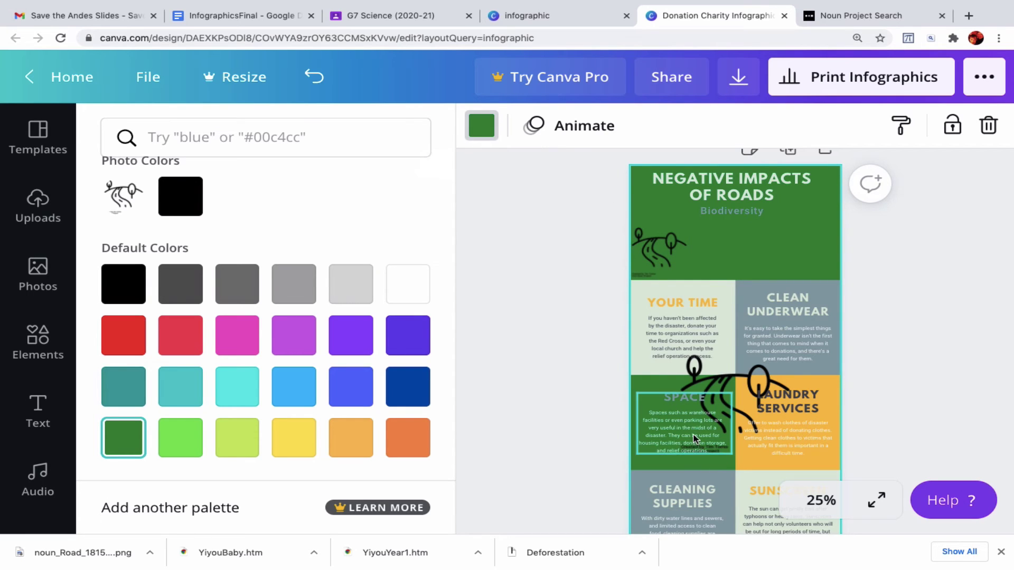
# - Nudge the small header icon slightly right and delete the large road image in the middle
pyautogui.click(675, 252)
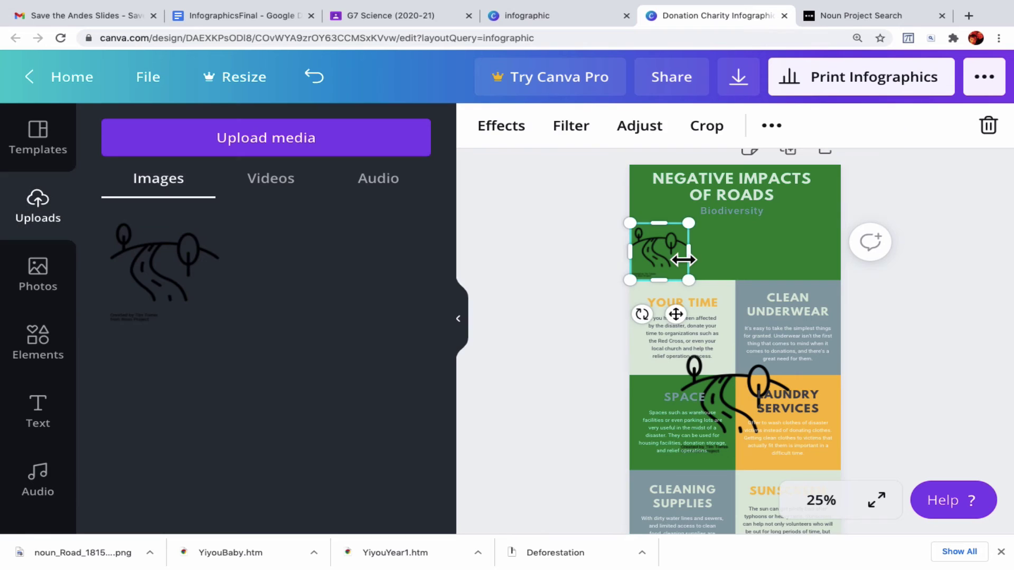
pyautogui.moveTo(680, 253); pyautogui.dragTo(678, 251)
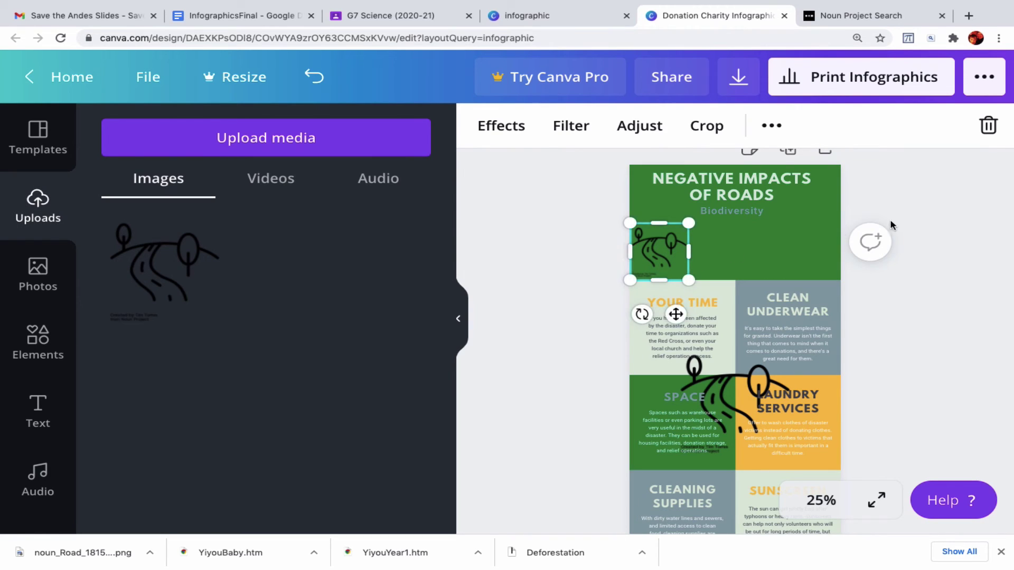
pyautogui.click(899, 280)
pyautogui.click(733, 385)
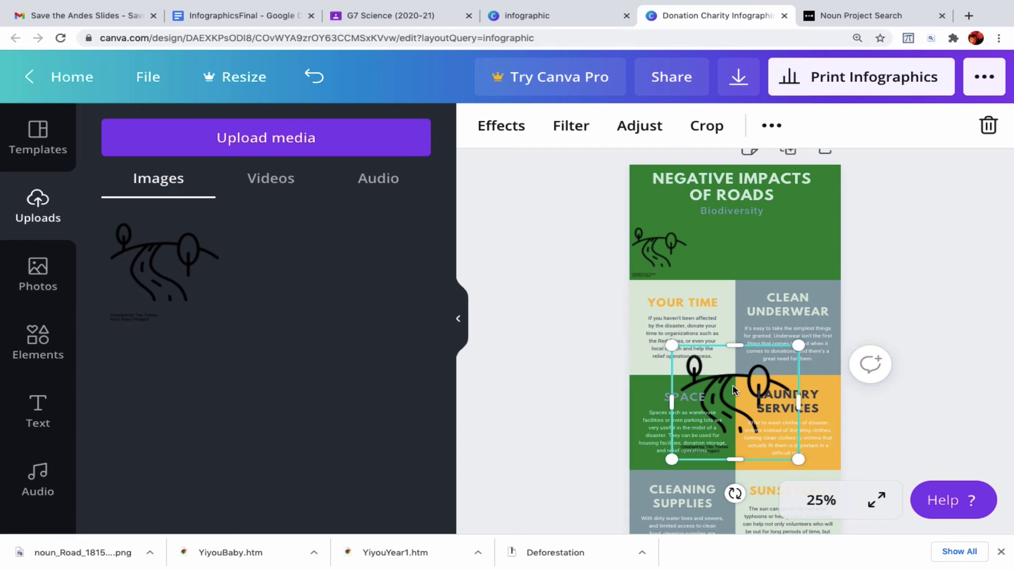
pyautogui.press('Delete')
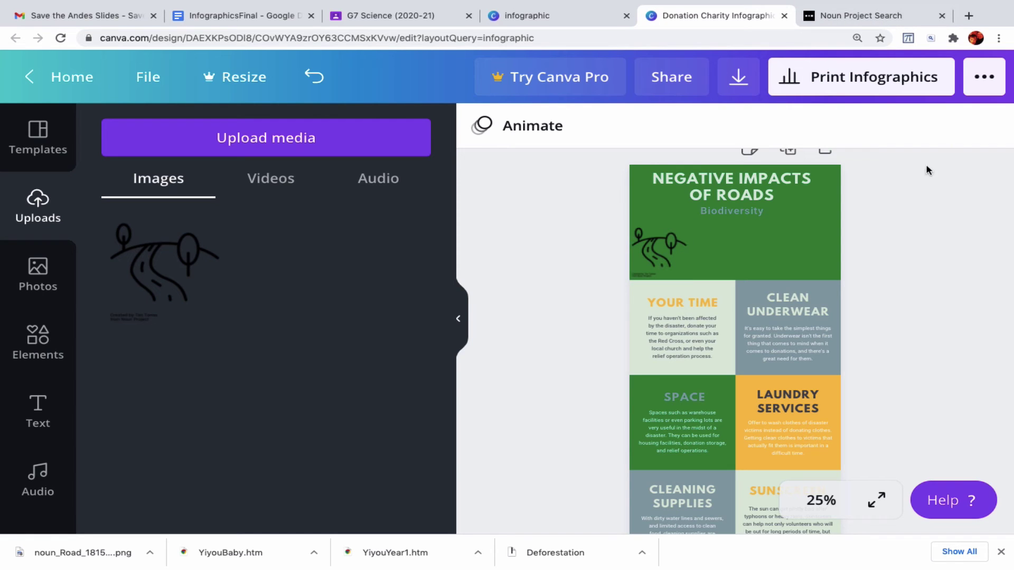
# - Open piskelapp.com in a new Chrome tab
pyautogui.click(969, 16)
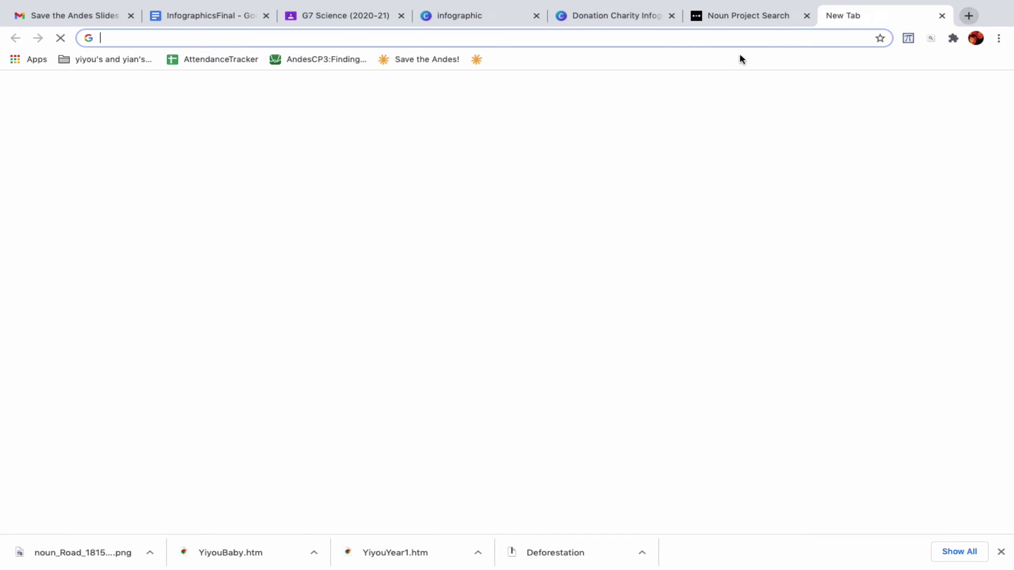
pyautogui.write('p')
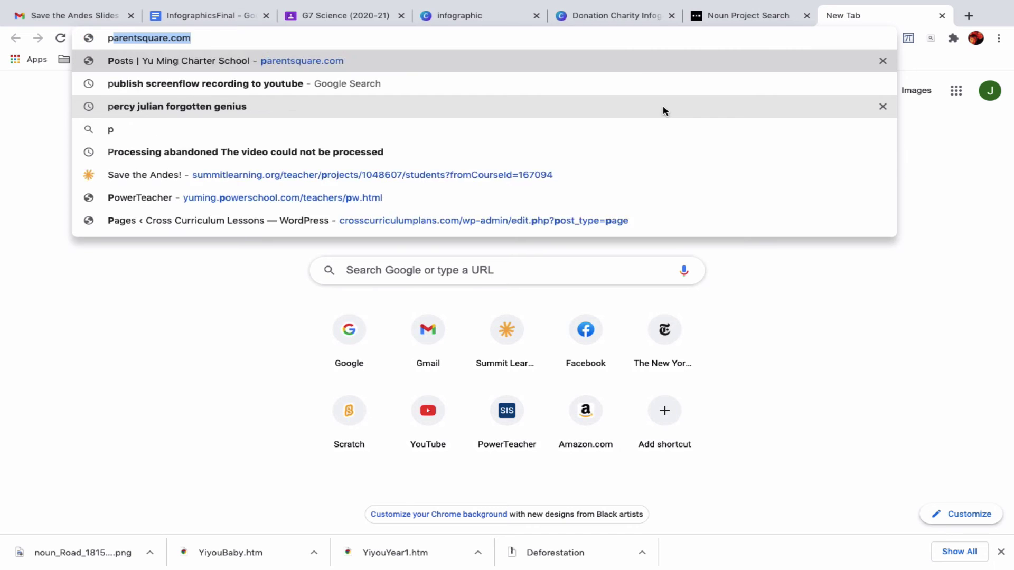
pyautogui.write('iskelapp.com/p/create')
pyautogui.press('Return')
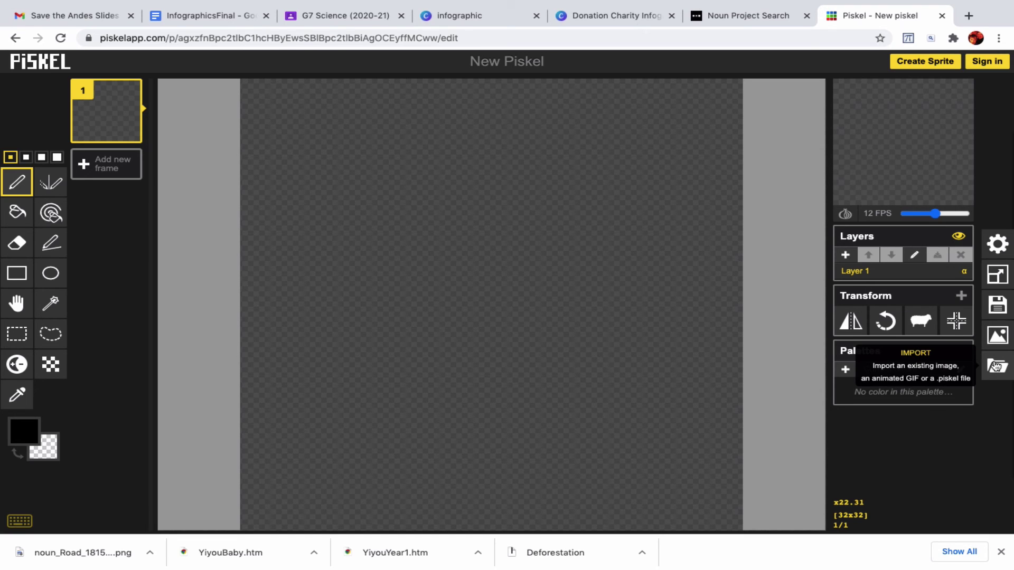
# - Import noun_Road_1815933.png from Downloads as a single image, replacing the blank animation
pyautogui.click(994, 366)
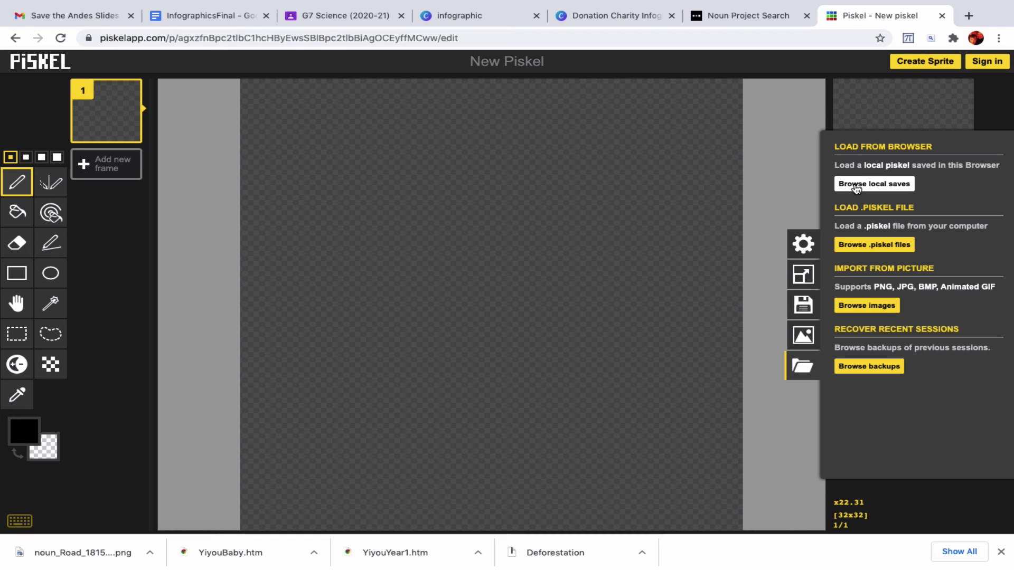
pyautogui.click(856, 185)
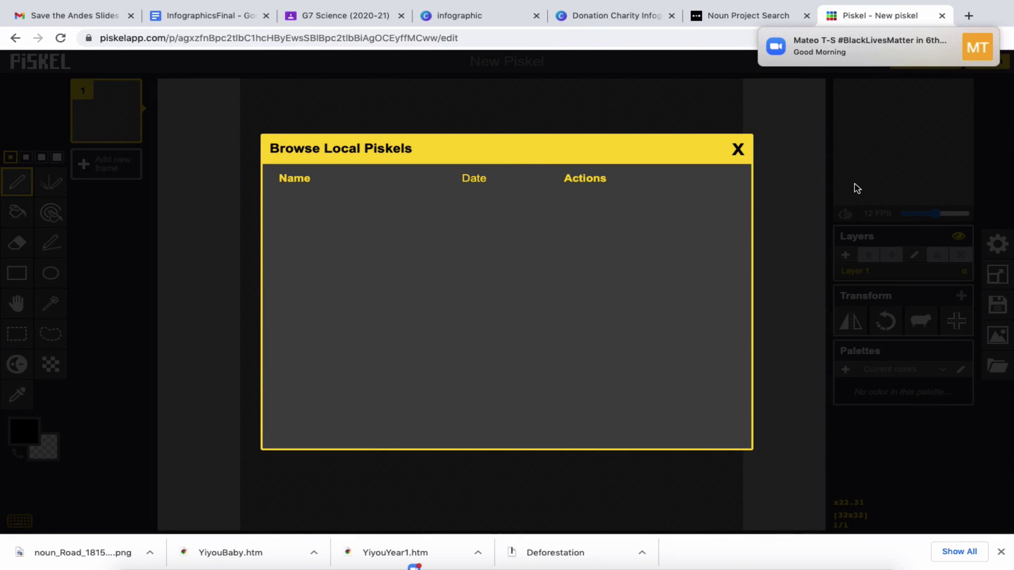
pyautogui.click(738, 148)
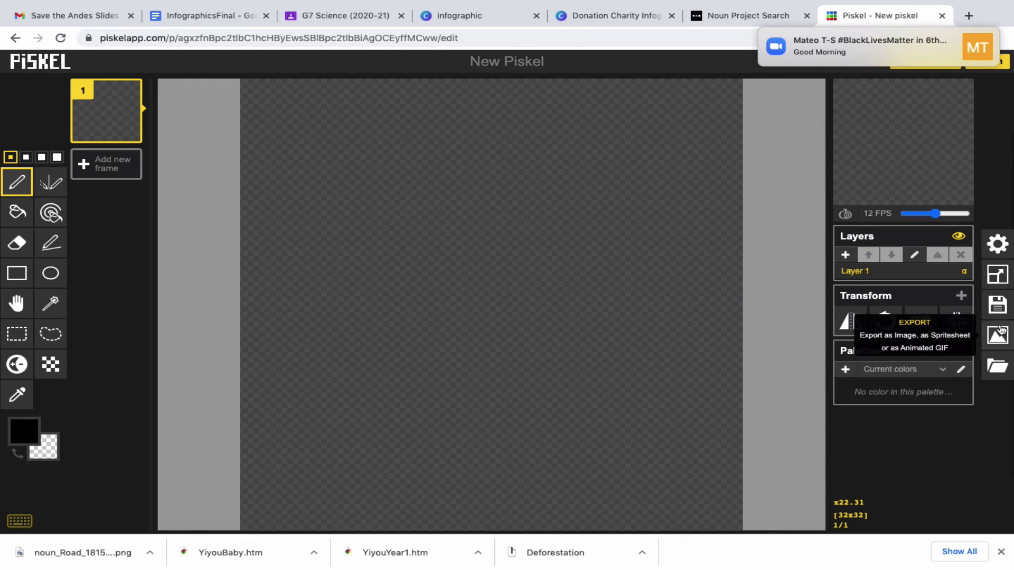
pyautogui.click(993, 370)
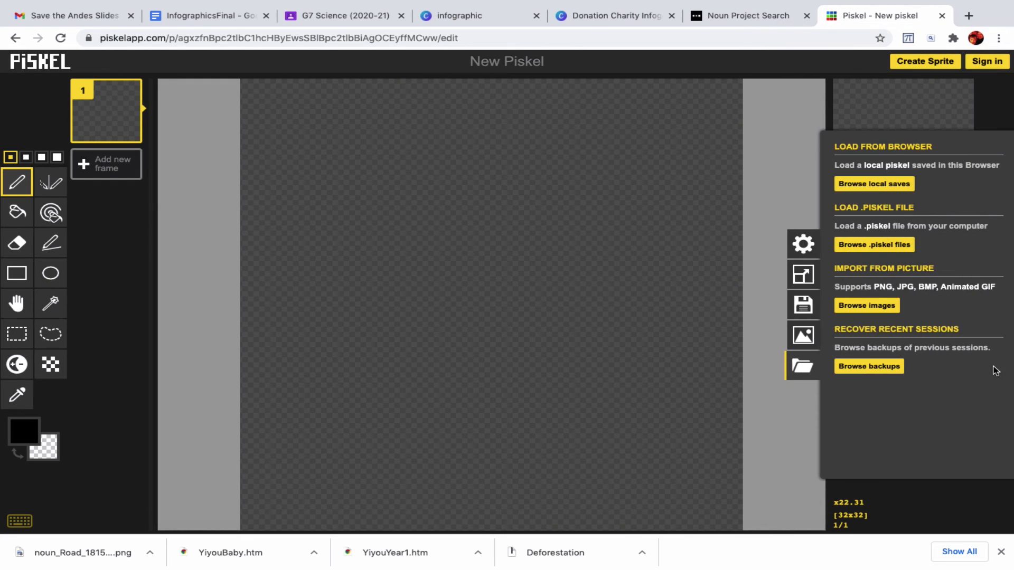
pyautogui.click(859, 308)
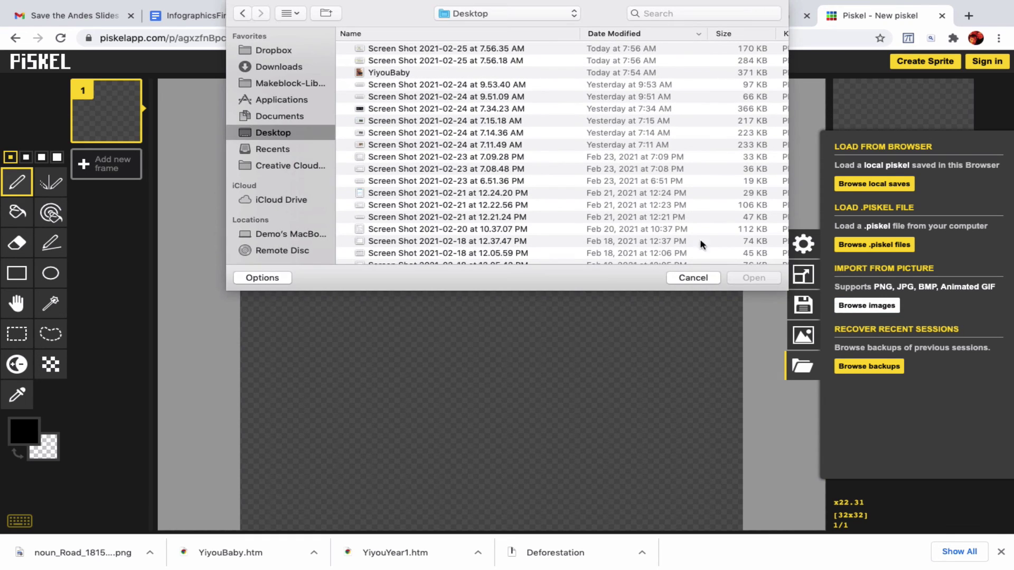
pyautogui.scroll(2, 452, 127)
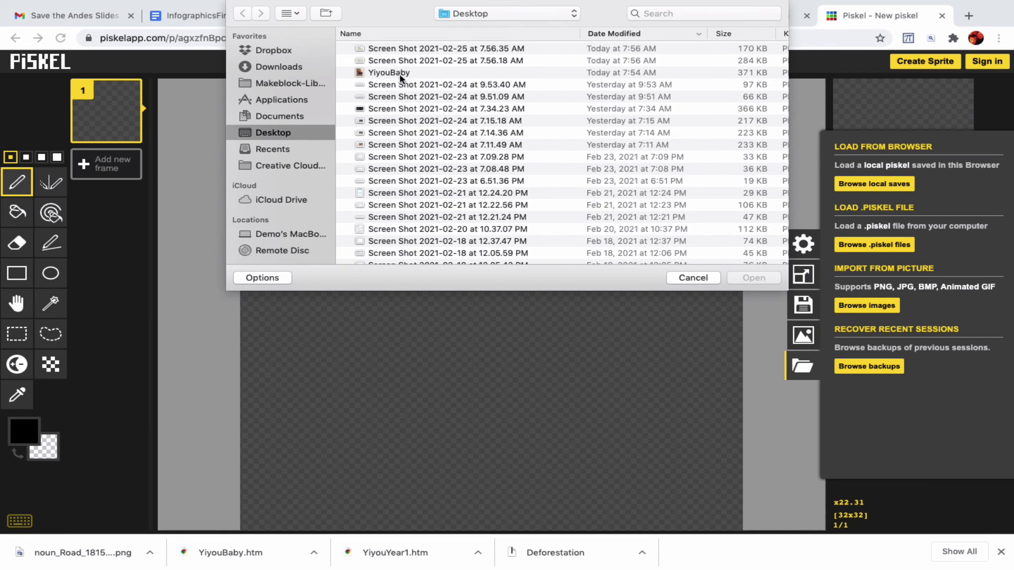
pyautogui.click(280, 67)
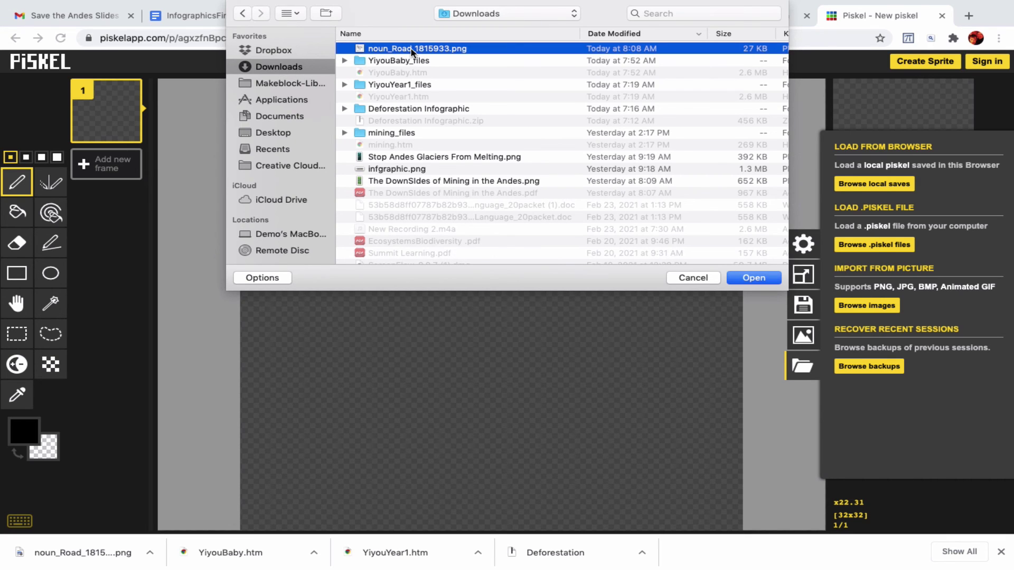
pyautogui.doubleClick(412, 49)
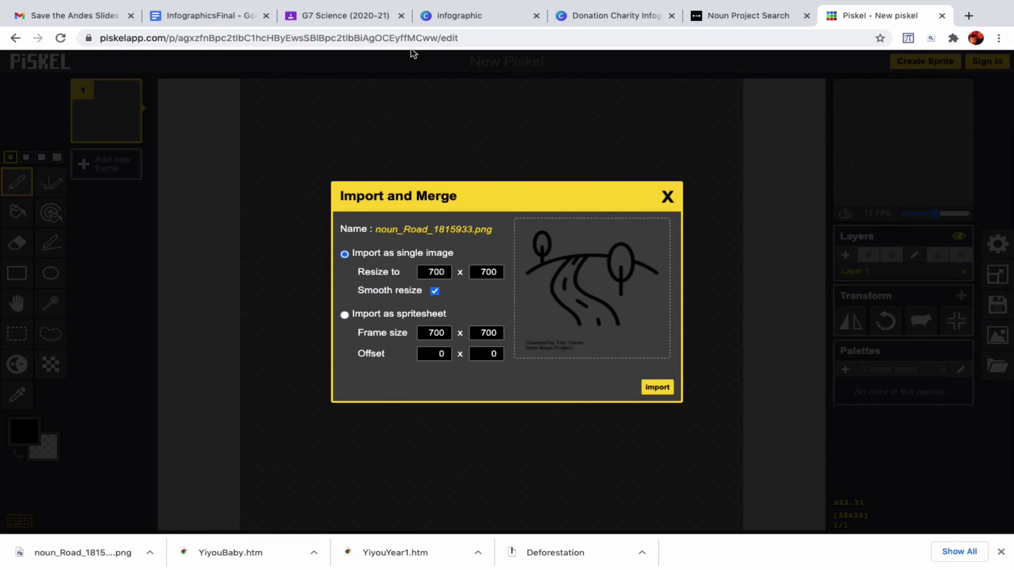
pyautogui.click(658, 388)
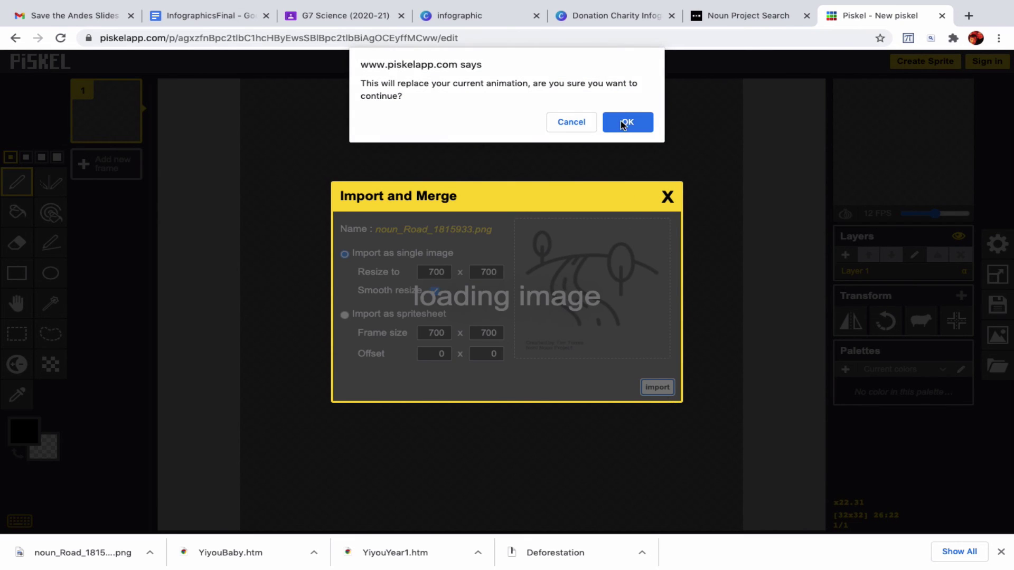
pyautogui.click(619, 122)
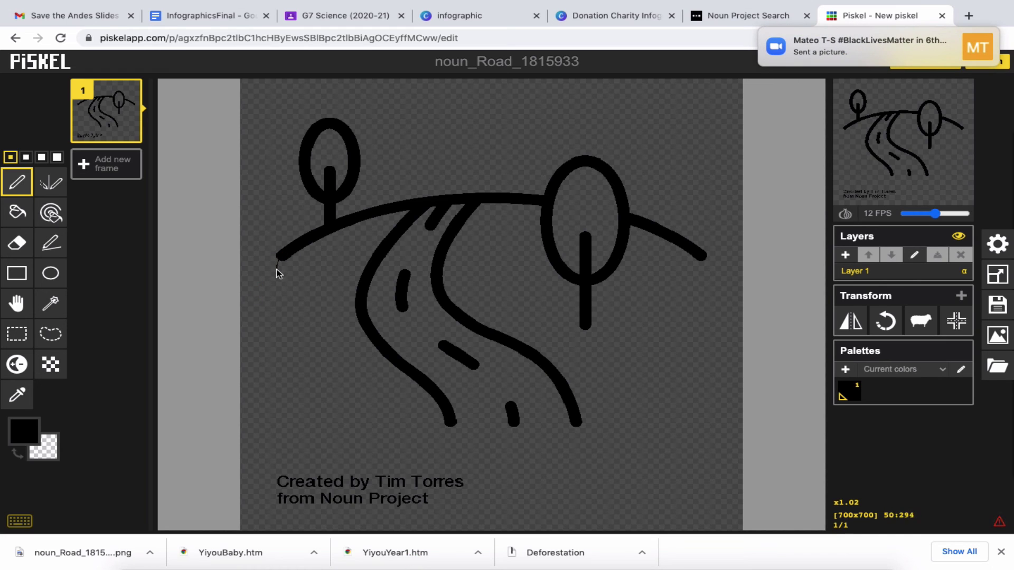
# - Draw a thin freehand line from the road's left end, curving down and up to the hill's right end
pyautogui.moveTo(288, 297); pyautogui.dragTo(294, 340)
pyautogui.moveTo(333, 385)
pyautogui.mouseDown()
pyautogui.moveTo(440, 425)
pyautogui.moveTo(583, 424)
pyautogui.mouseUp()
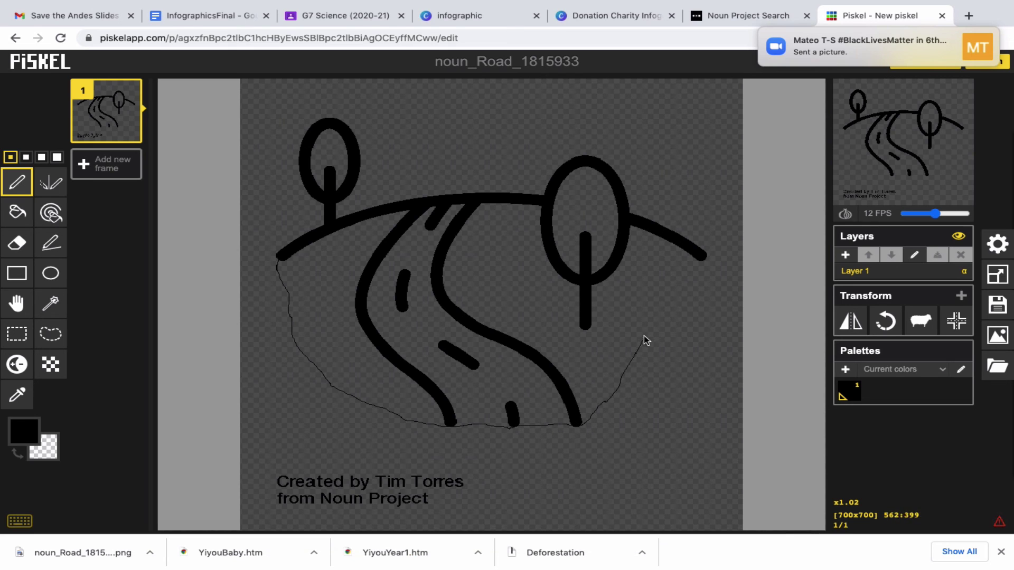
pyautogui.moveTo(659, 327); pyautogui.dragTo(704, 259)
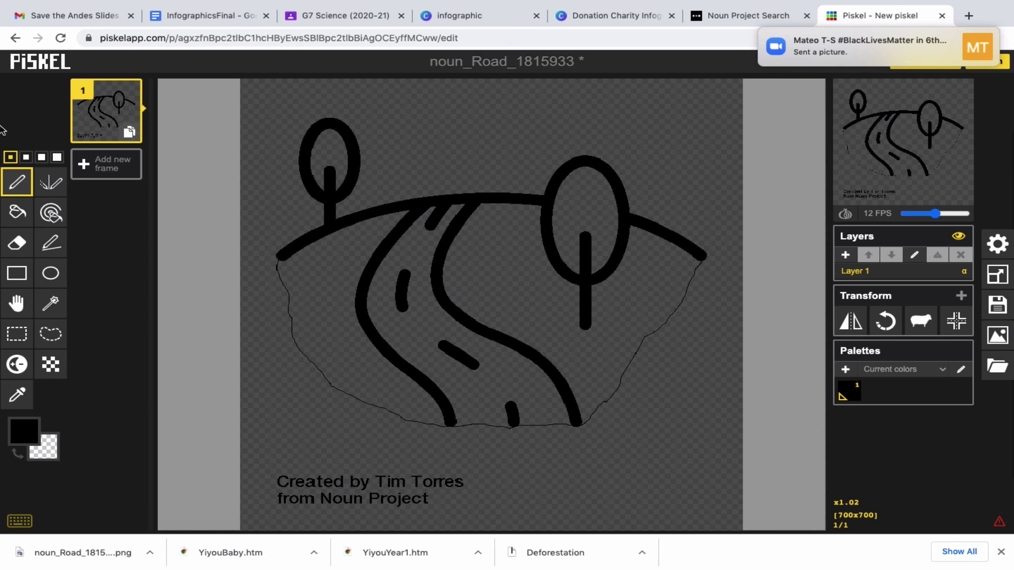
pyautogui.click(17, 211)
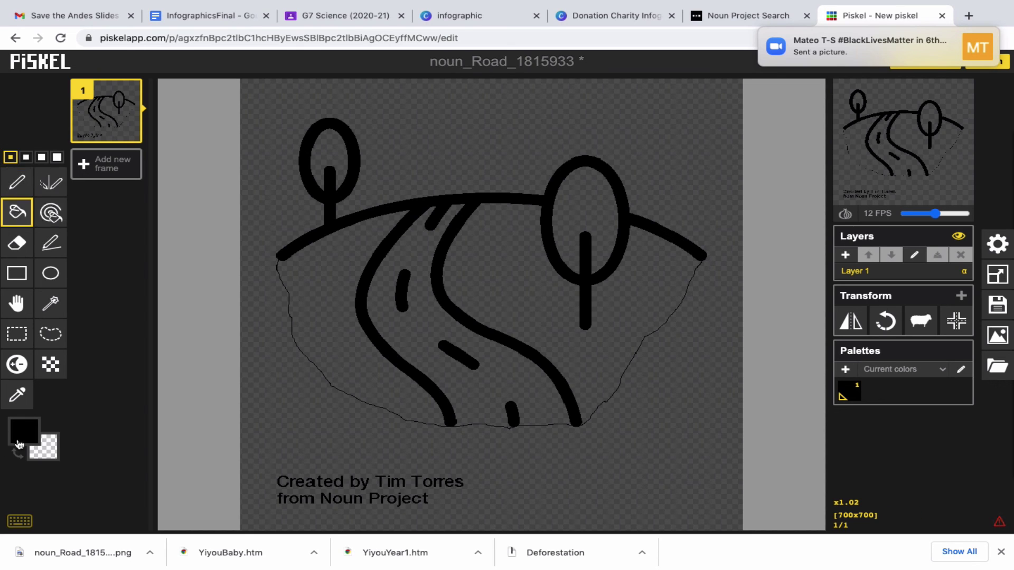
# - Bucket-fill the hillside beside the road with dark green #155e08
pyautogui.click(23, 433)
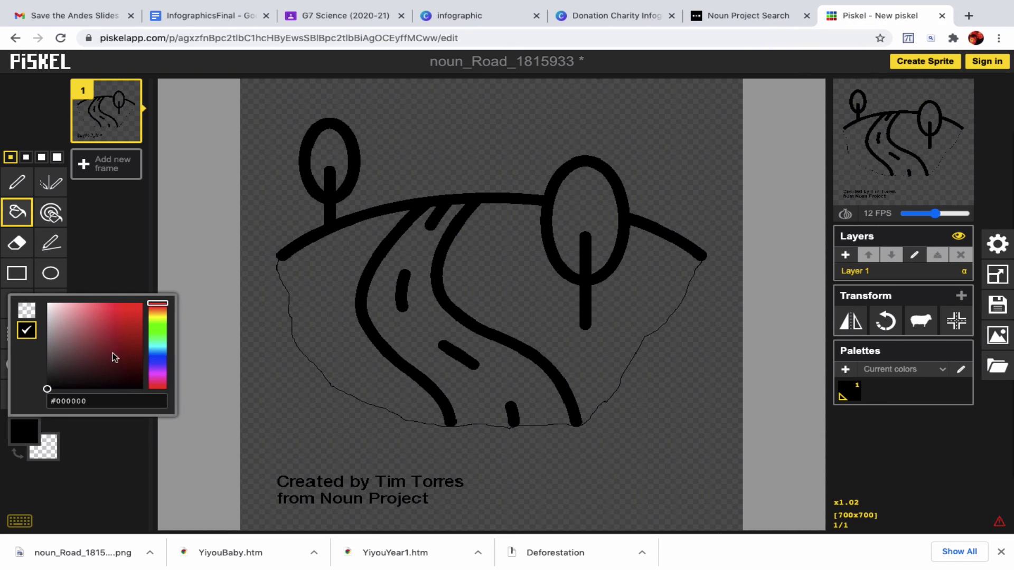
pyautogui.click(156, 329)
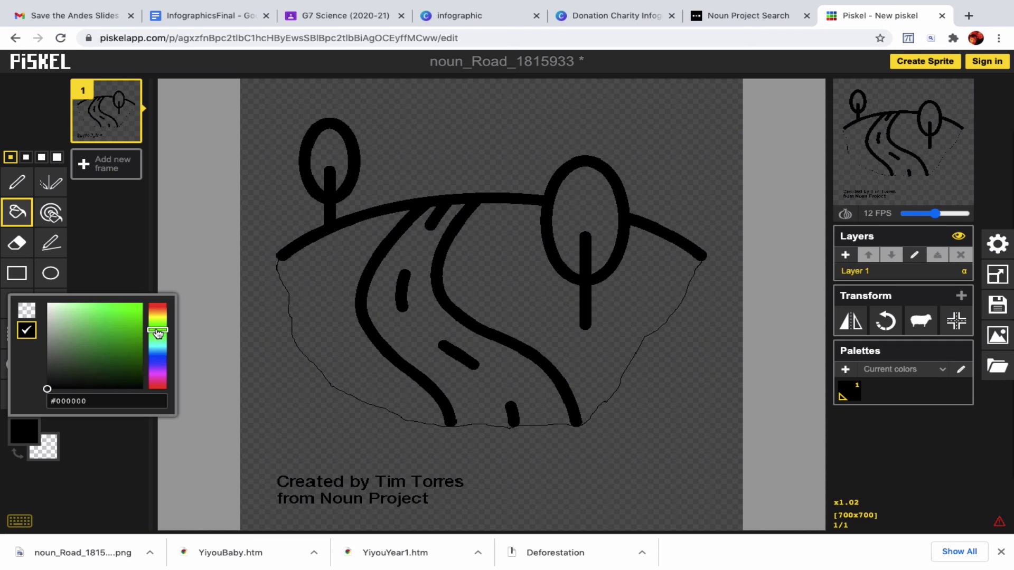
pyautogui.click(137, 369)
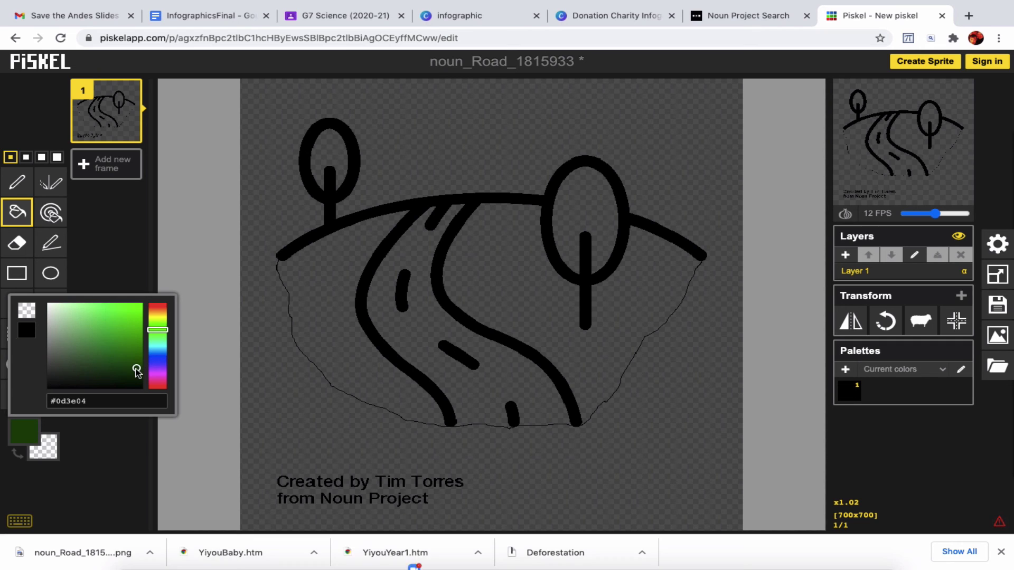
pyautogui.click(134, 359)
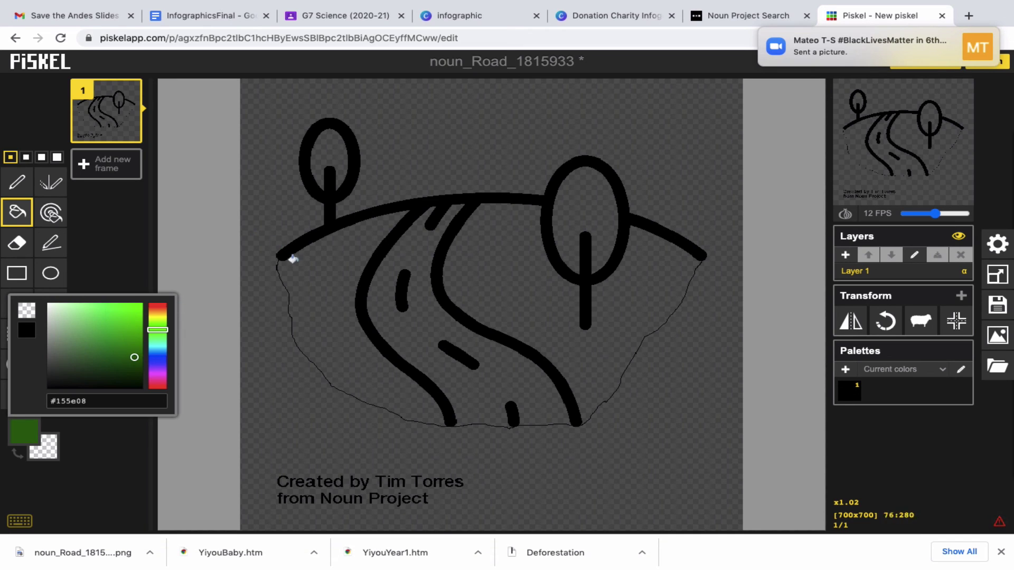
pyautogui.click(298, 266)
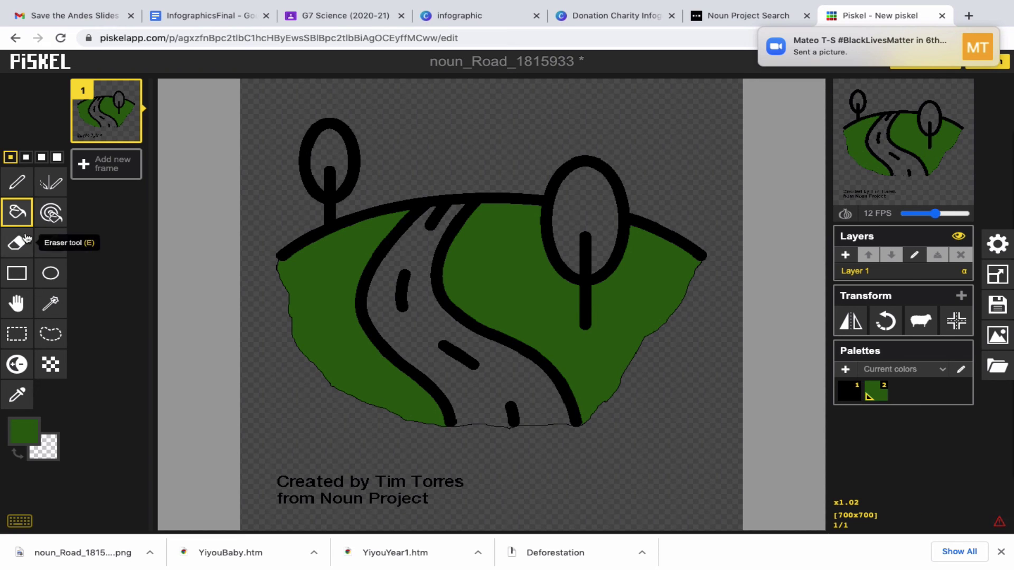
# - Bucket-fill the black hill, tree and road-edge outlines with bright yellow #e1ee10
pyautogui.click(29, 421)
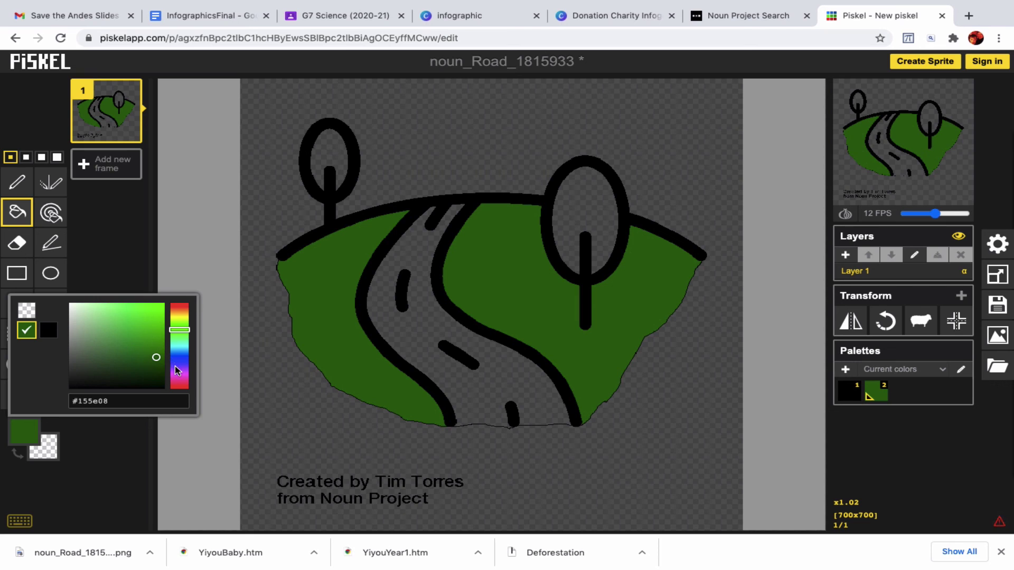
pyautogui.click(184, 316)
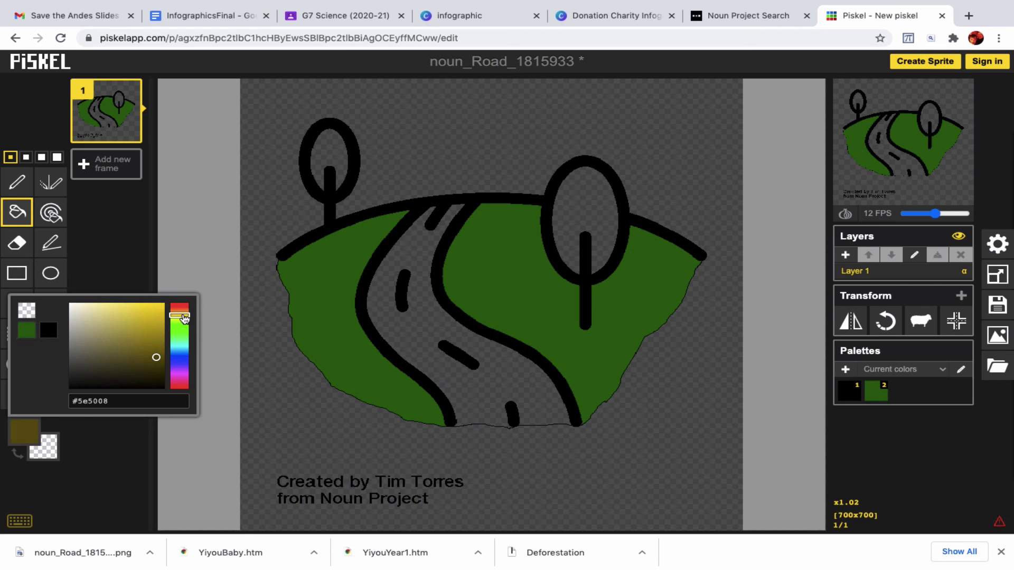
pyautogui.click(153, 346)
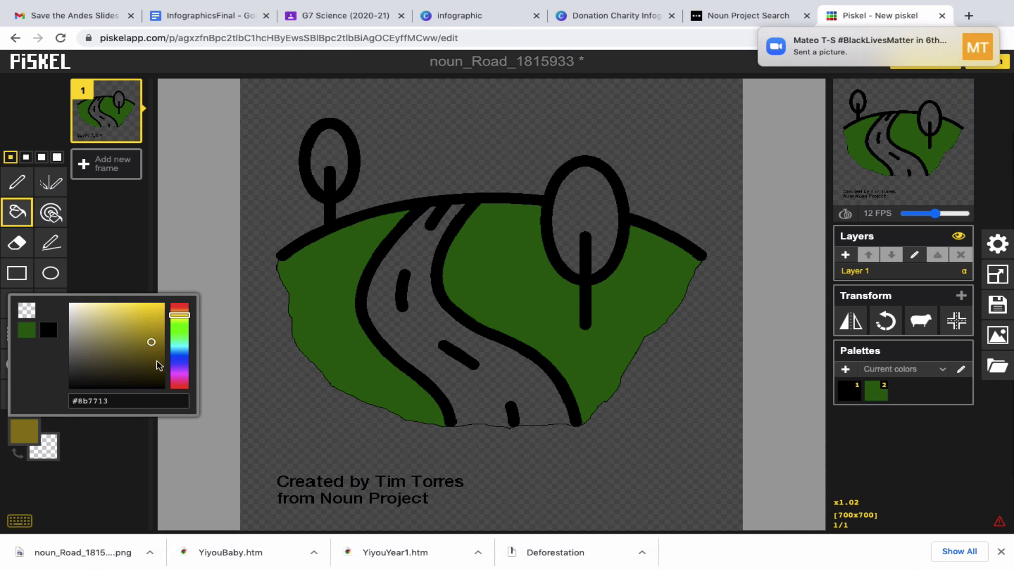
pyautogui.click(157, 371)
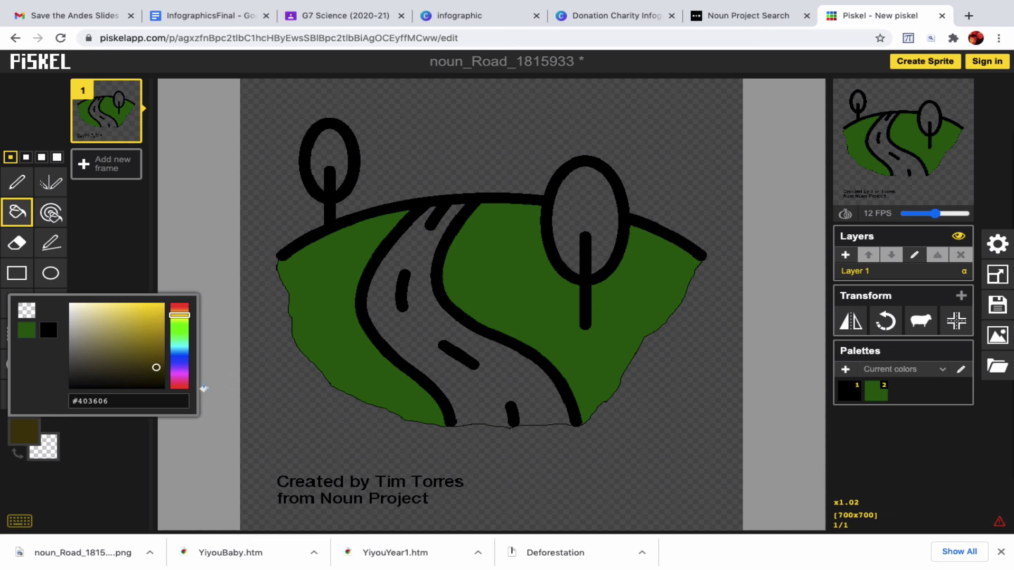
pyautogui.click(83, 384)
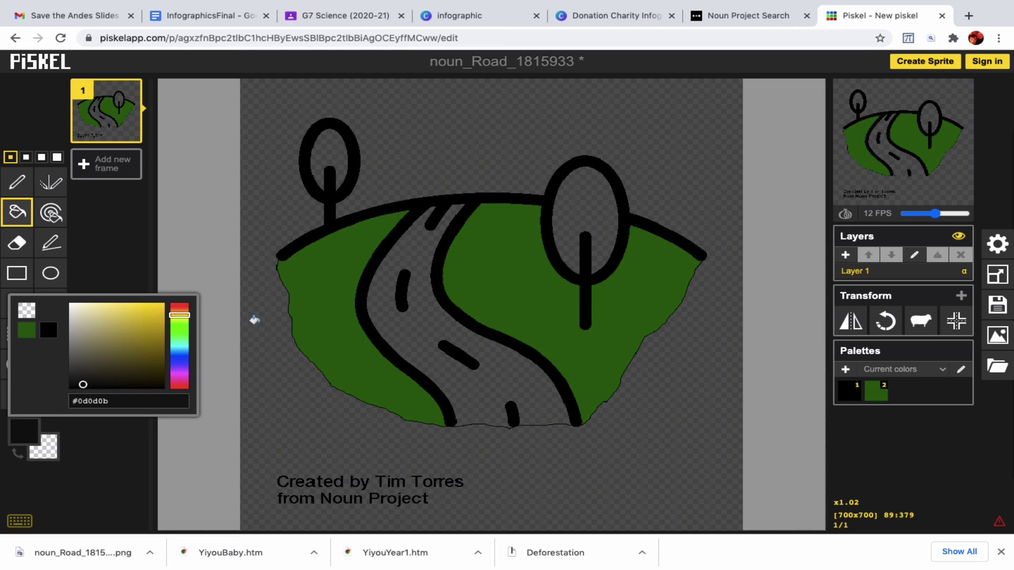
pyautogui.click(183, 319)
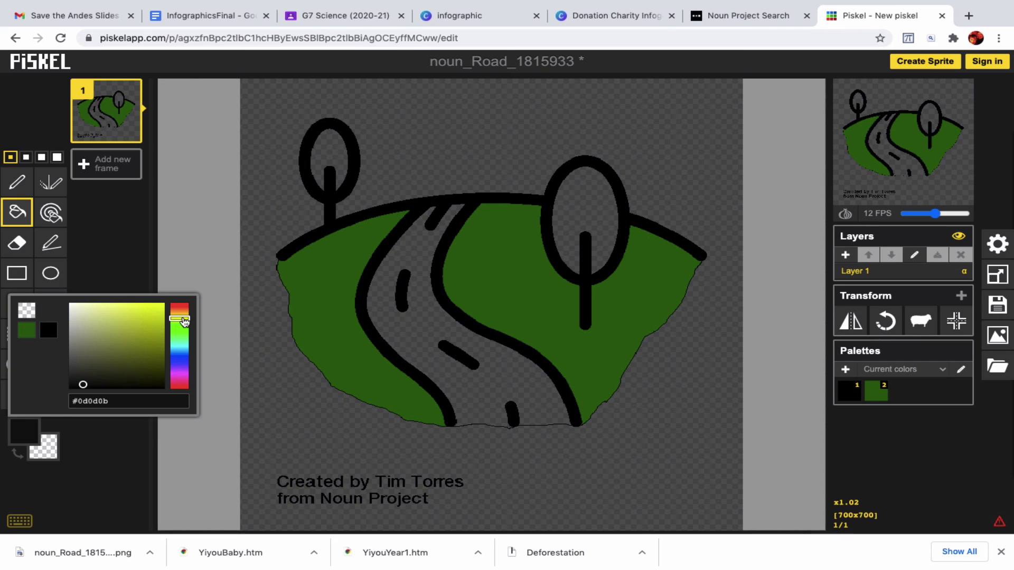
pyautogui.click(158, 310)
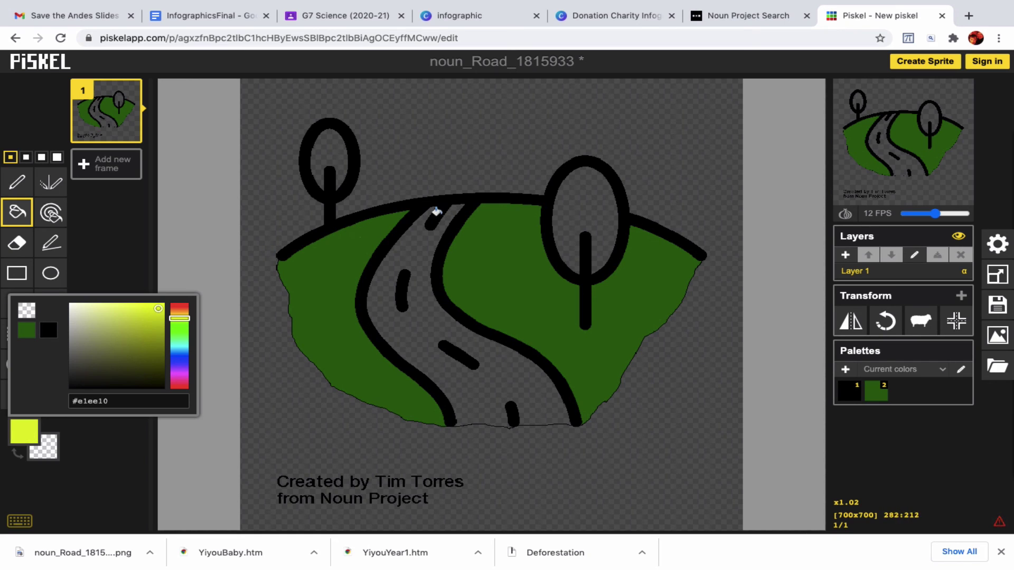
pyautogui.click(433, 210)
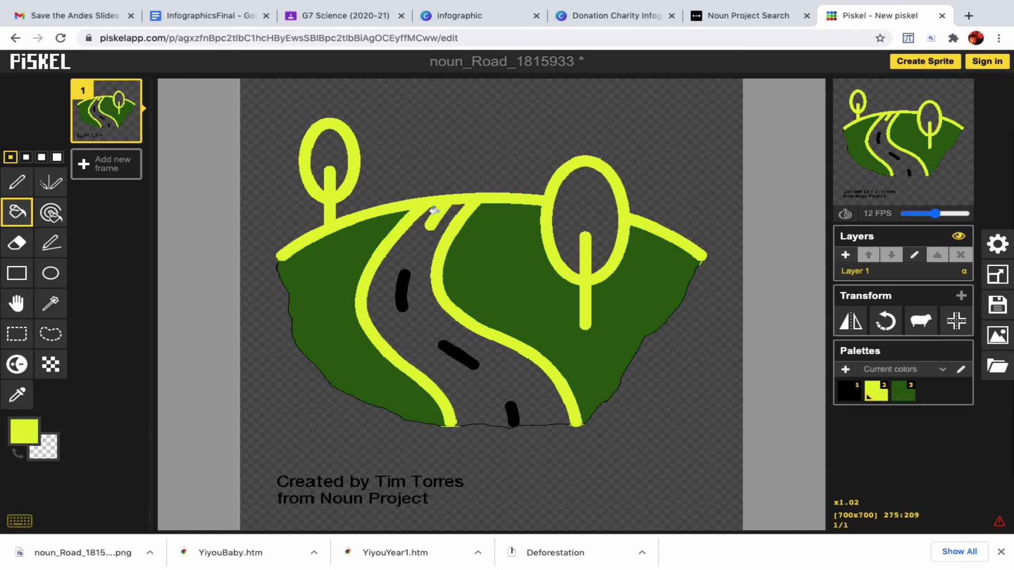
# - Undo the yellow outline fill and fill the three road dashes yellow
pyautogui.hotkey('ctrl', 'z')
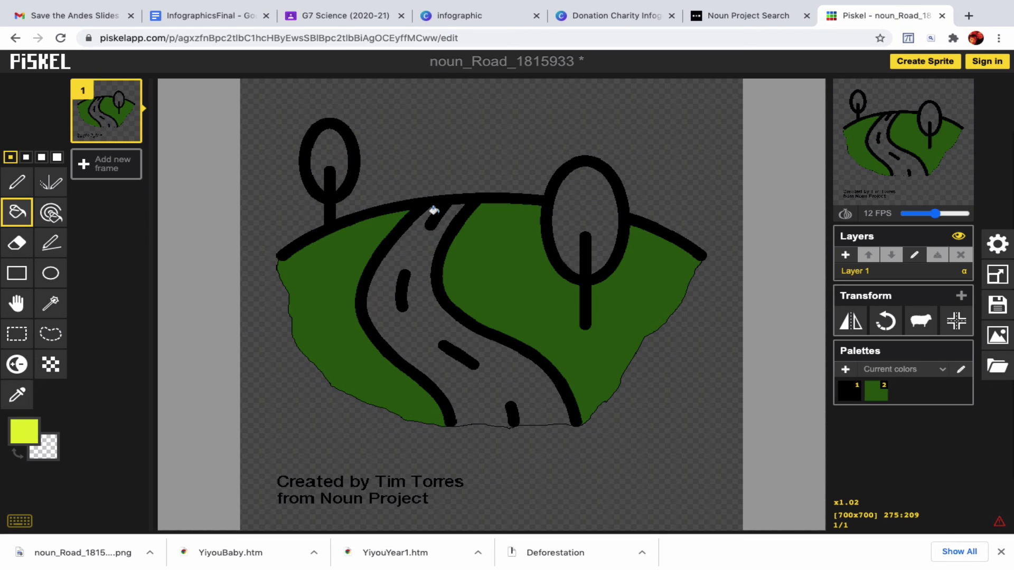
pyautogui.click(398, 287)
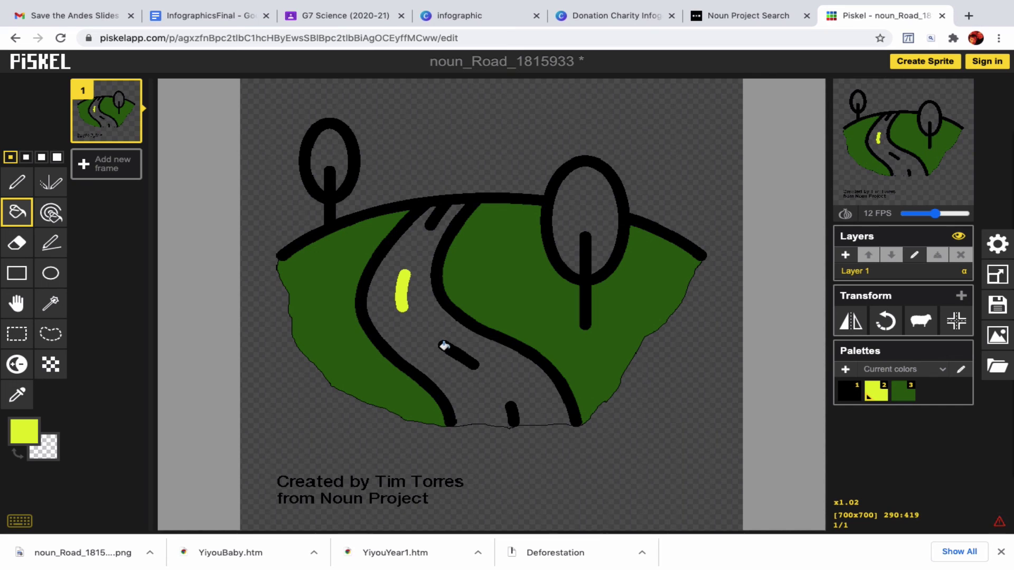
pyautogui.click(444, 346)
pyautogui.click(510, 412)
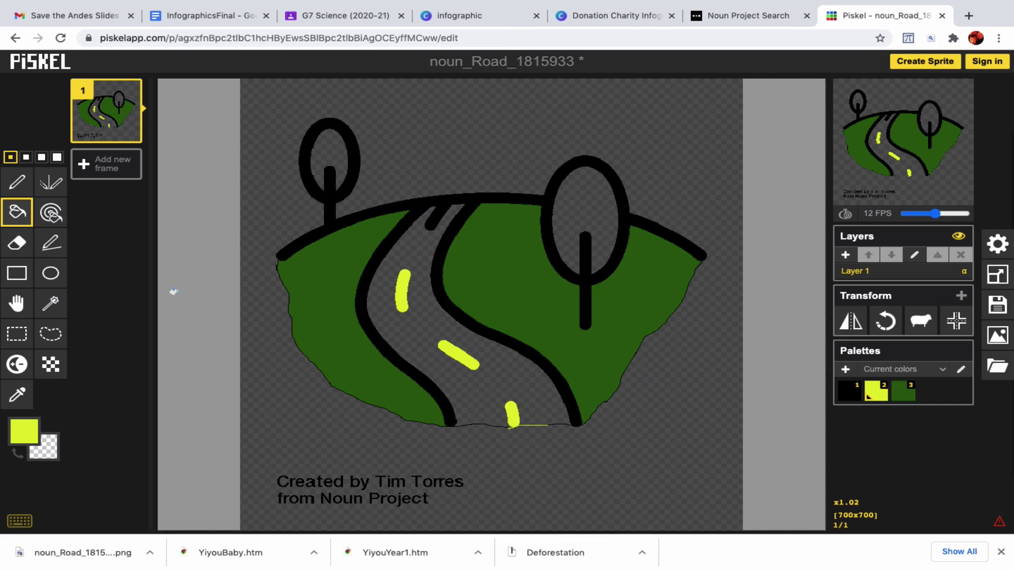
# - Fill the road surface with near-black #070707
pyautogui.click(25, 431)
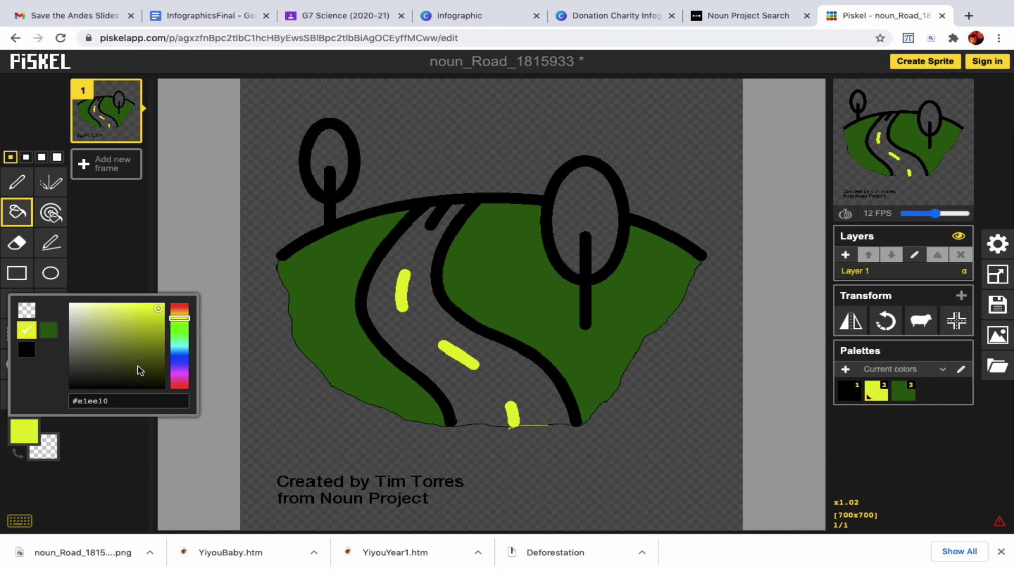
pyautogui.click(181, 314)
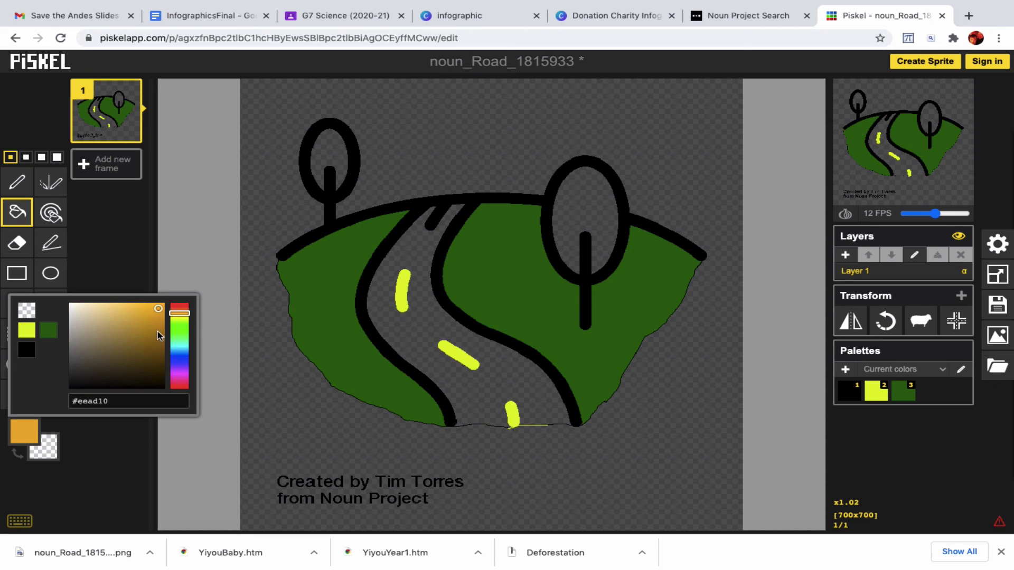
pyautogui.click(75, 386)
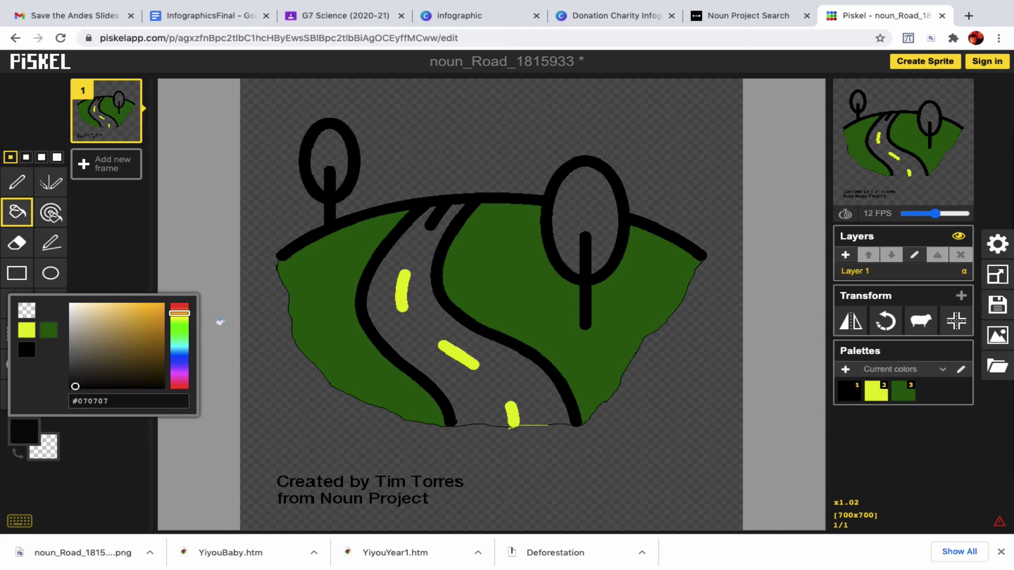
pyautogui.click(364, 302)
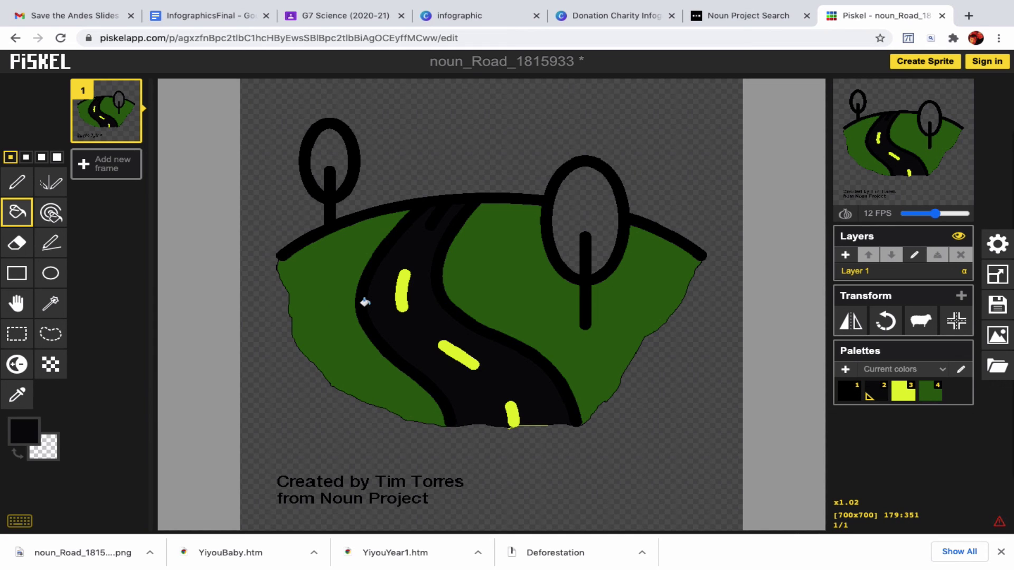
pyautogui.moveTo(735, 5)
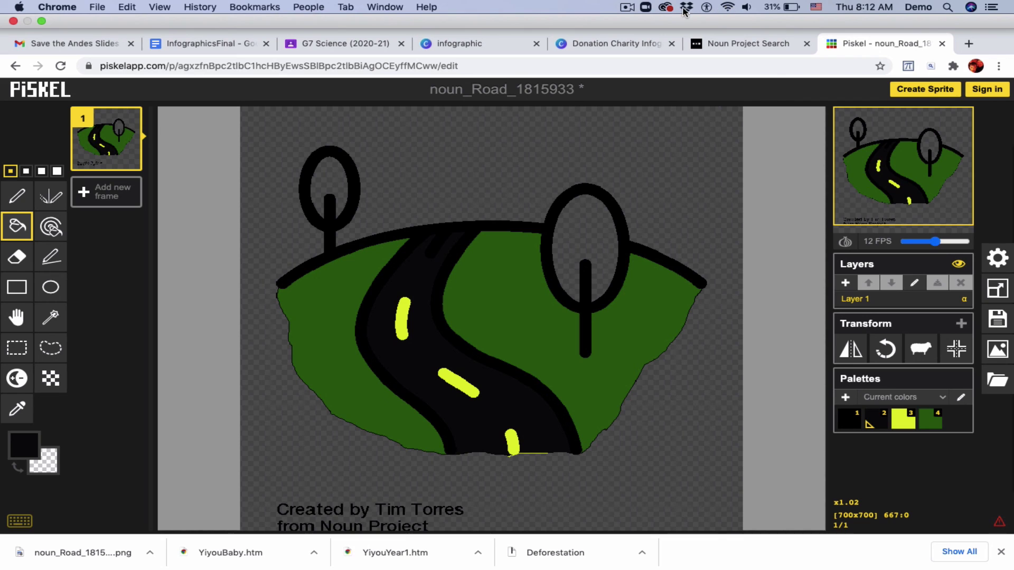